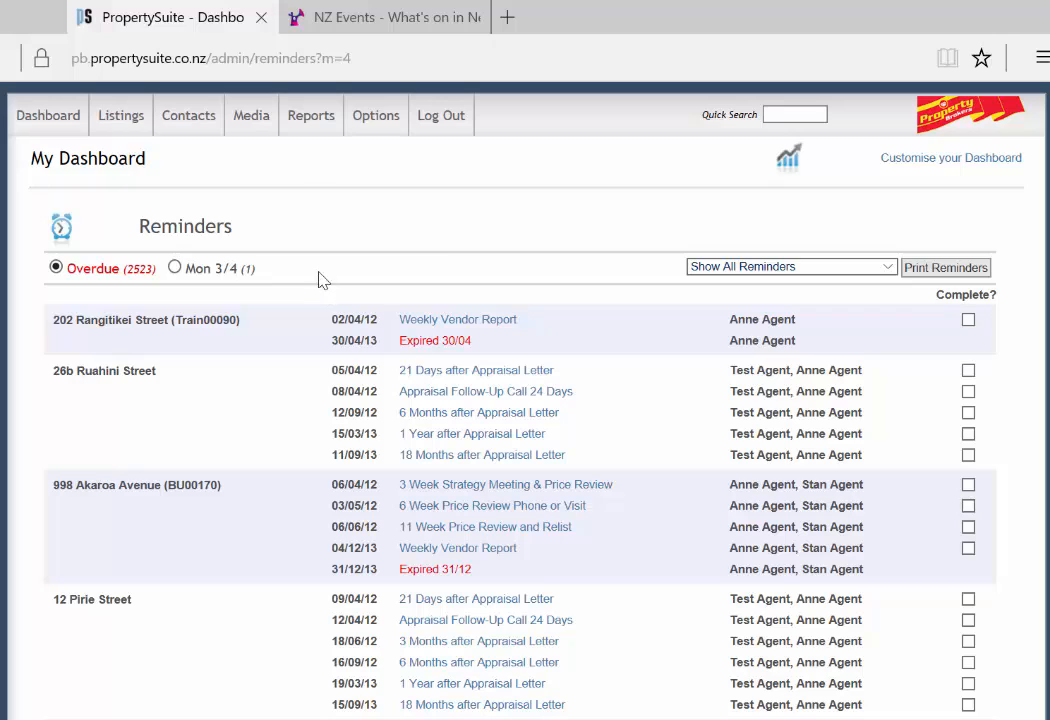
Step: Go to Email Marketing from the Contacts menu on the dashboard
mouse_move(160, 112)
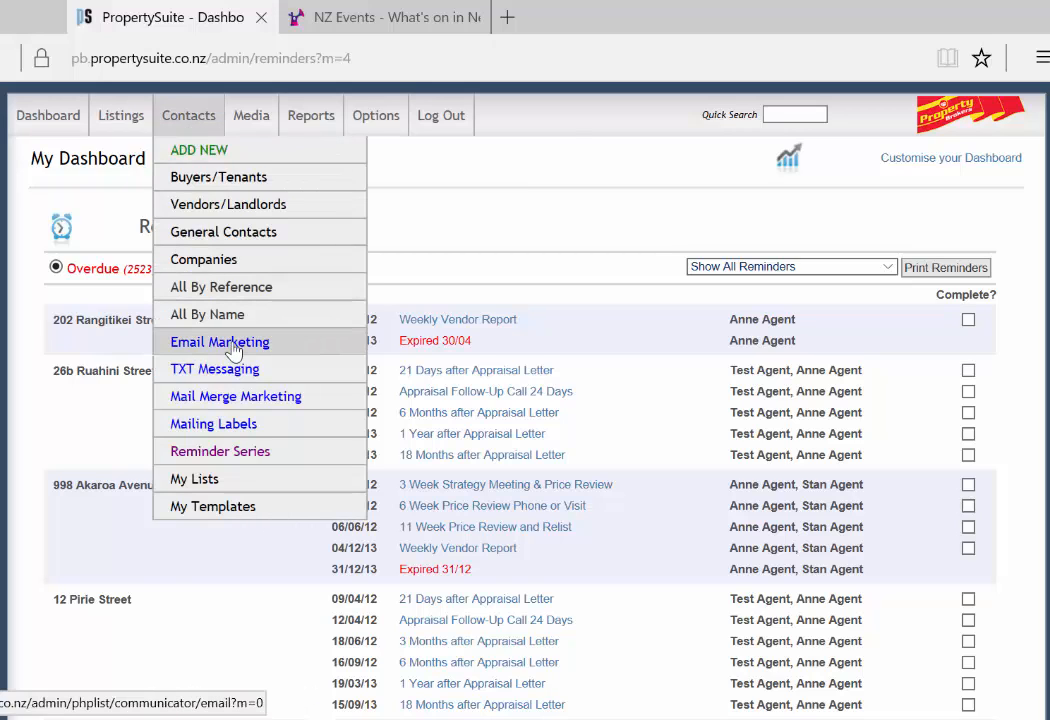
left_click(201, 344)
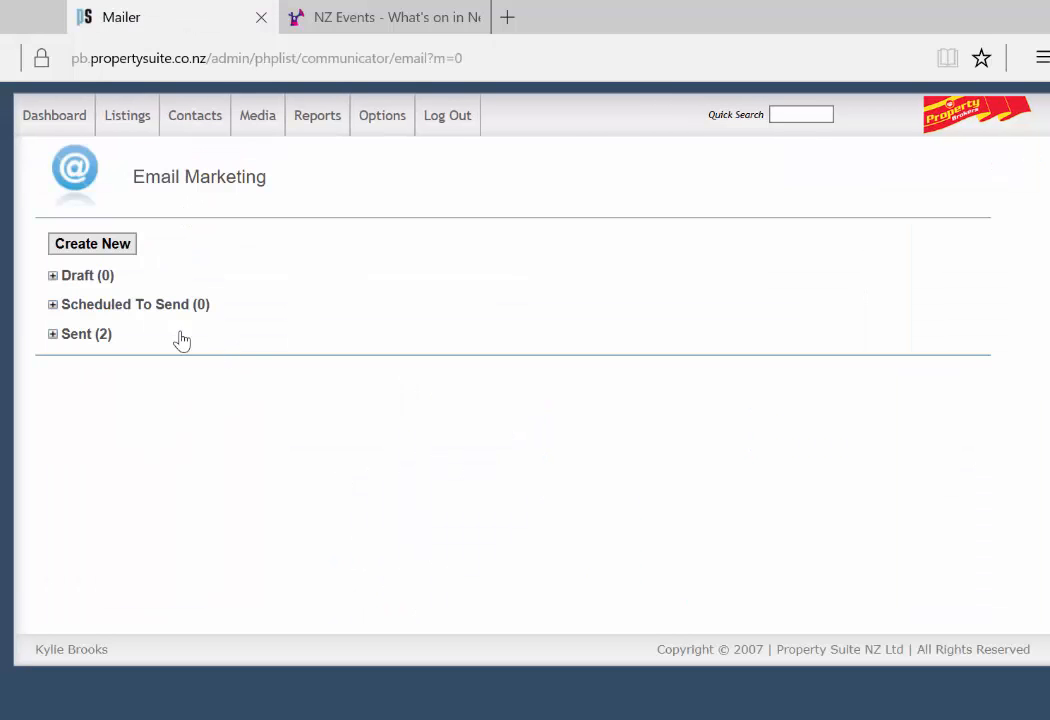
Step: Create a new email from the 'Newsletter Residential April 2017' template and open it for editing
left_click(128, 246)
left_click(553, 208)
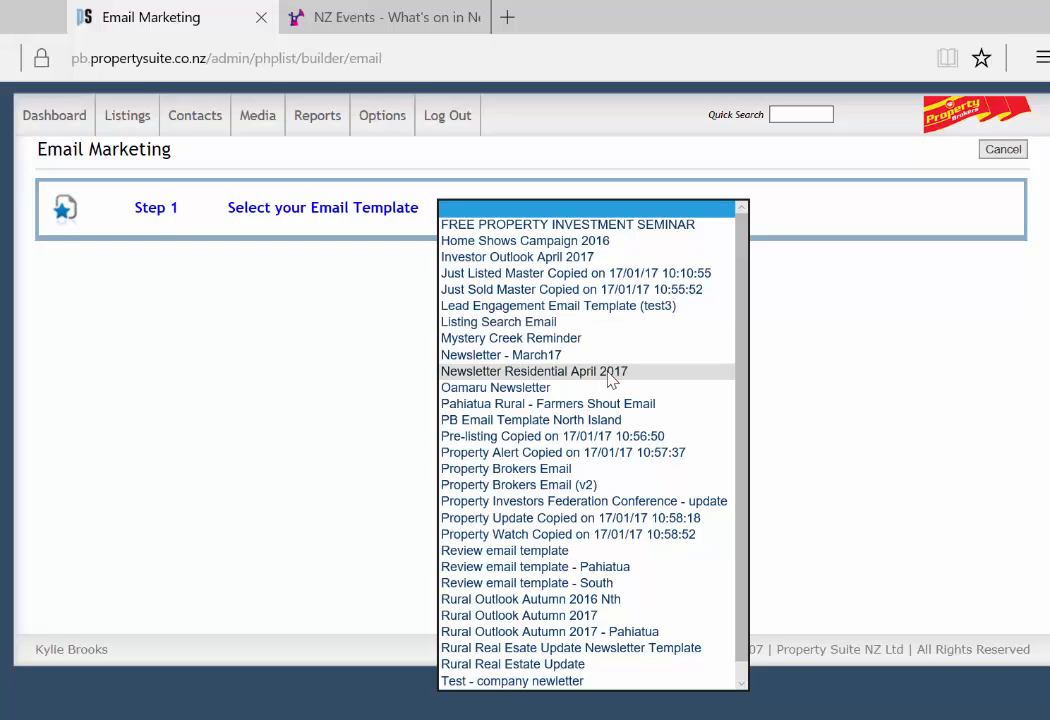
left_click(610, 376)
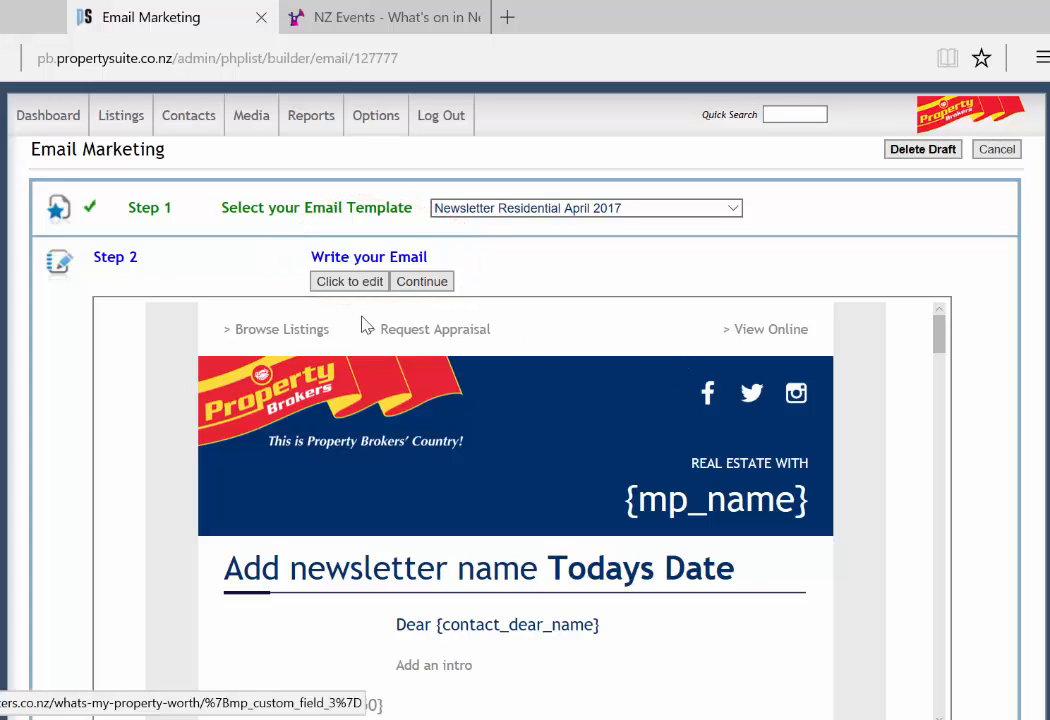
left_click(346, 283)
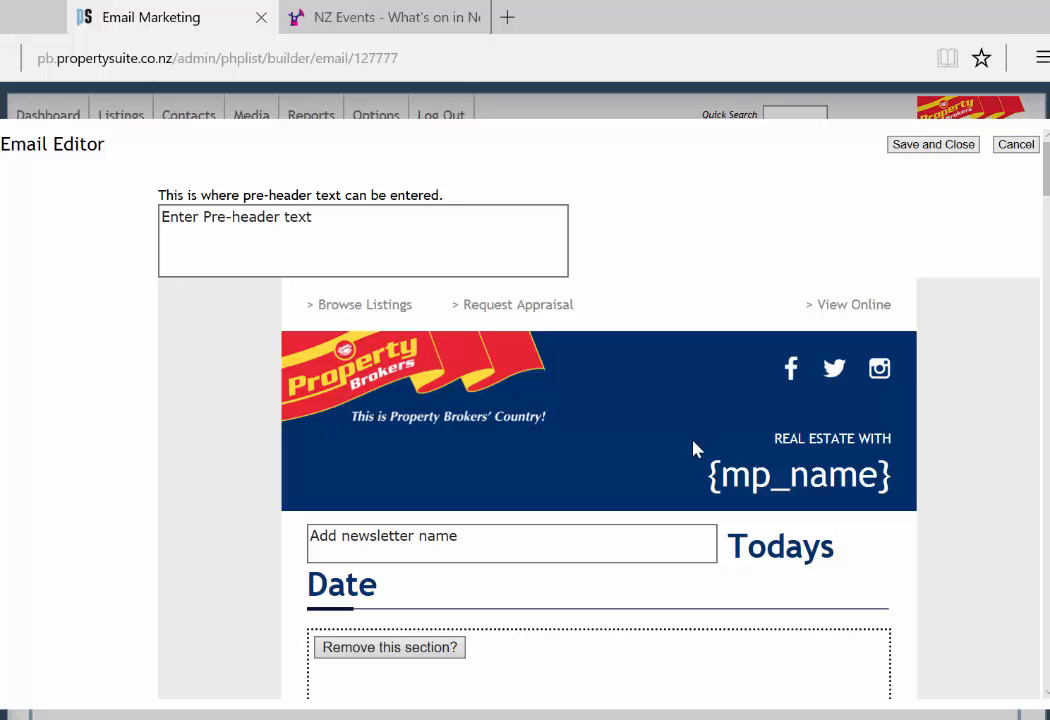
scroll(595, 452, "down", 2)
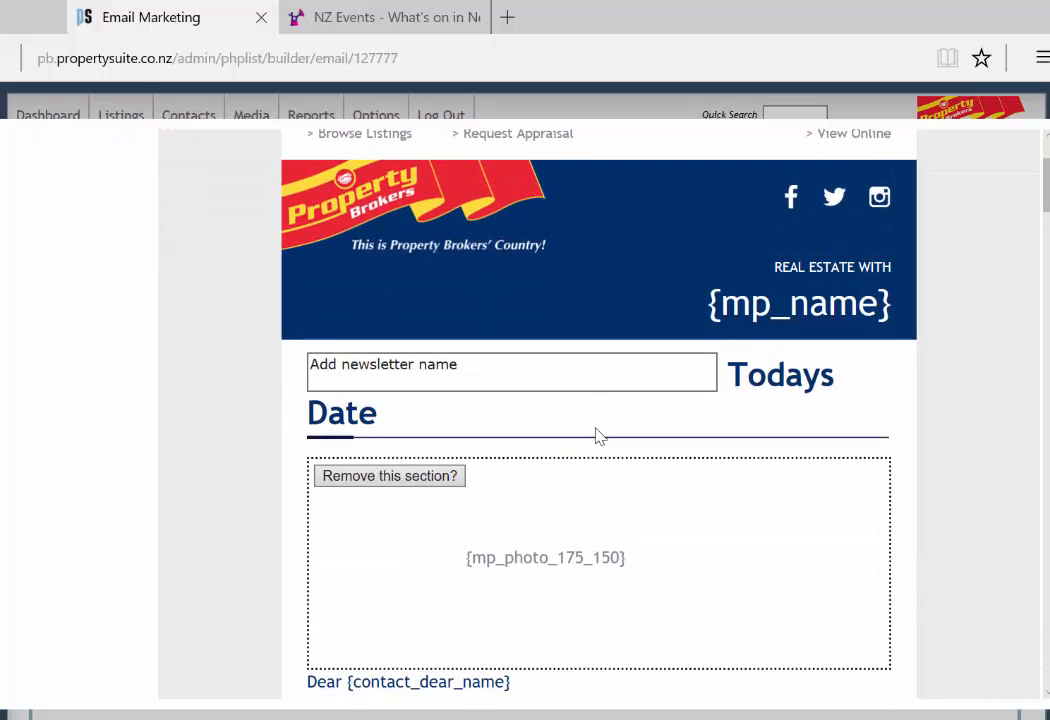
left_click(589, 381)
scroll(590, 381, "down", 2)
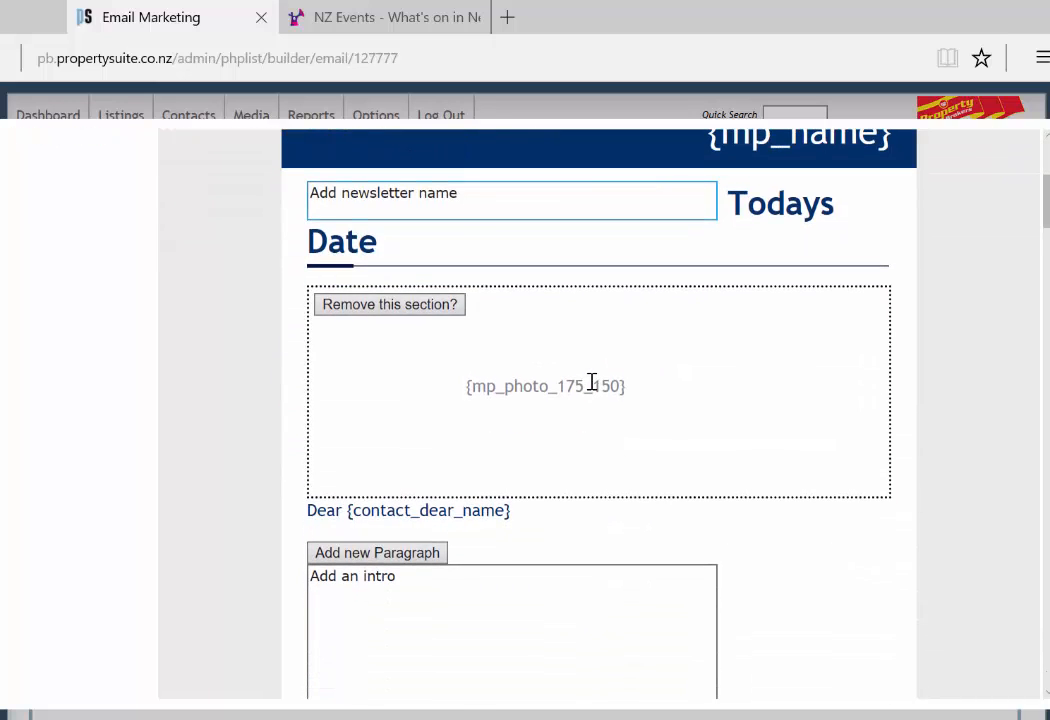
scroll(612, 460, "down", 2)
scroll(617, 486, "down", 2)
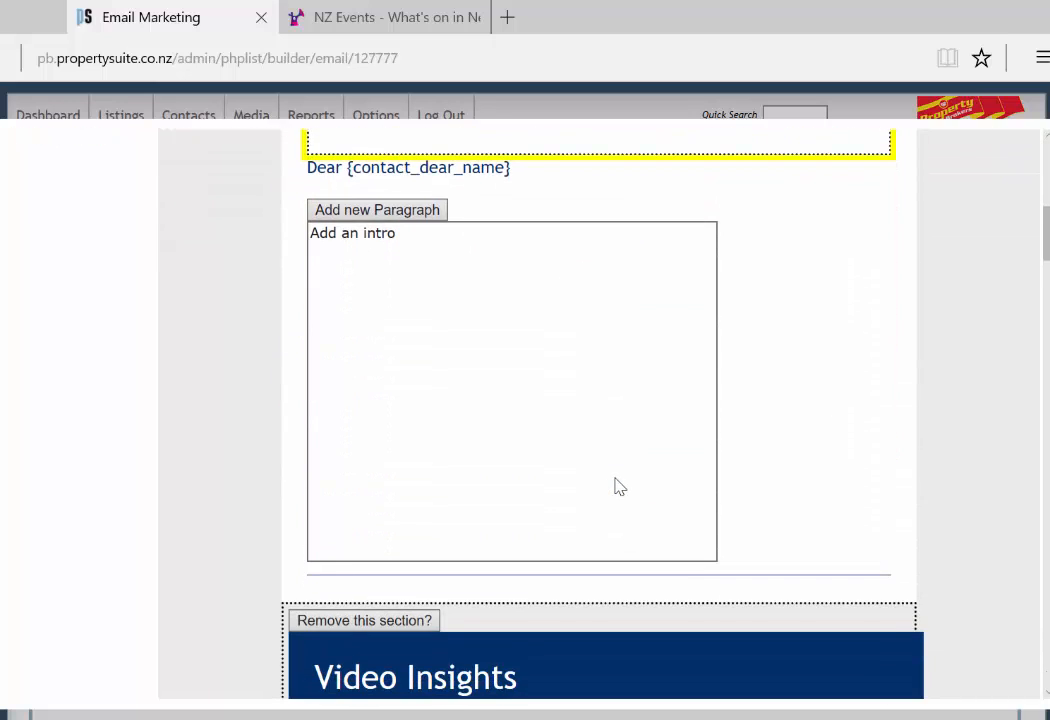
scroll(616, 480, "down", 2)
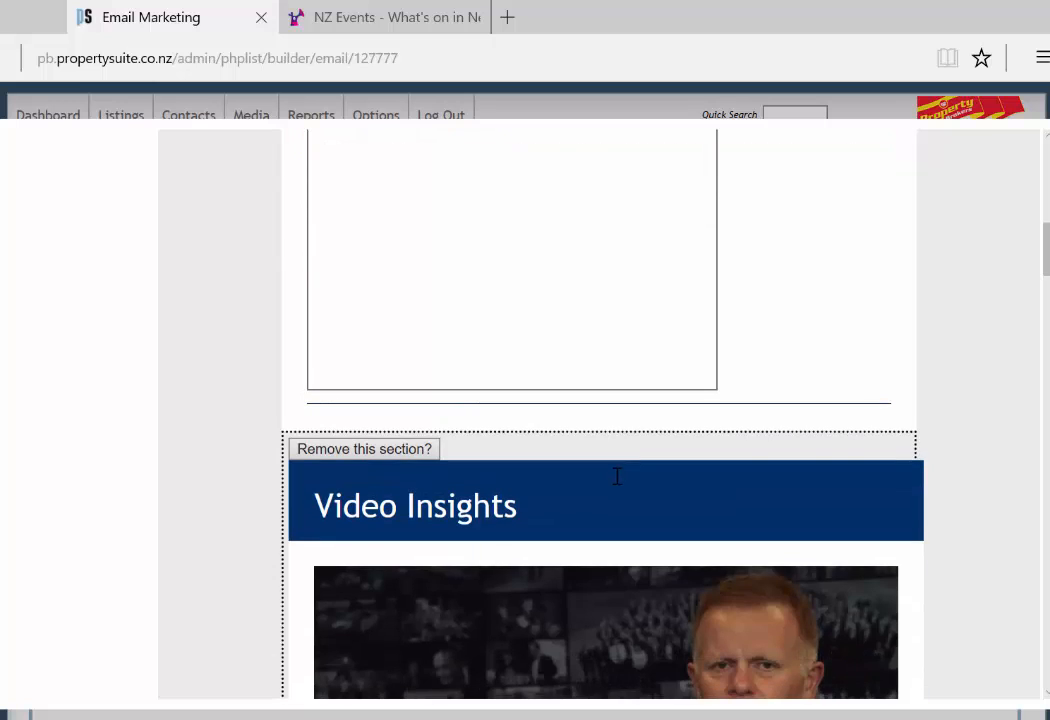
scroll(616, 480, "down", 4)
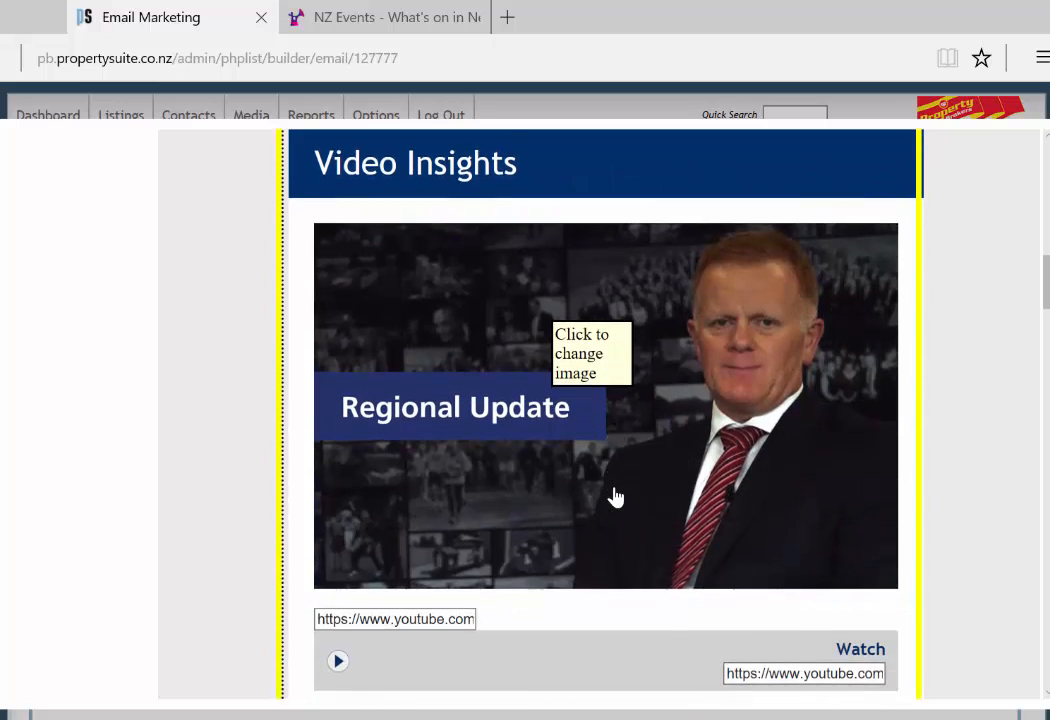
scroll(616, 497, "down", 3)
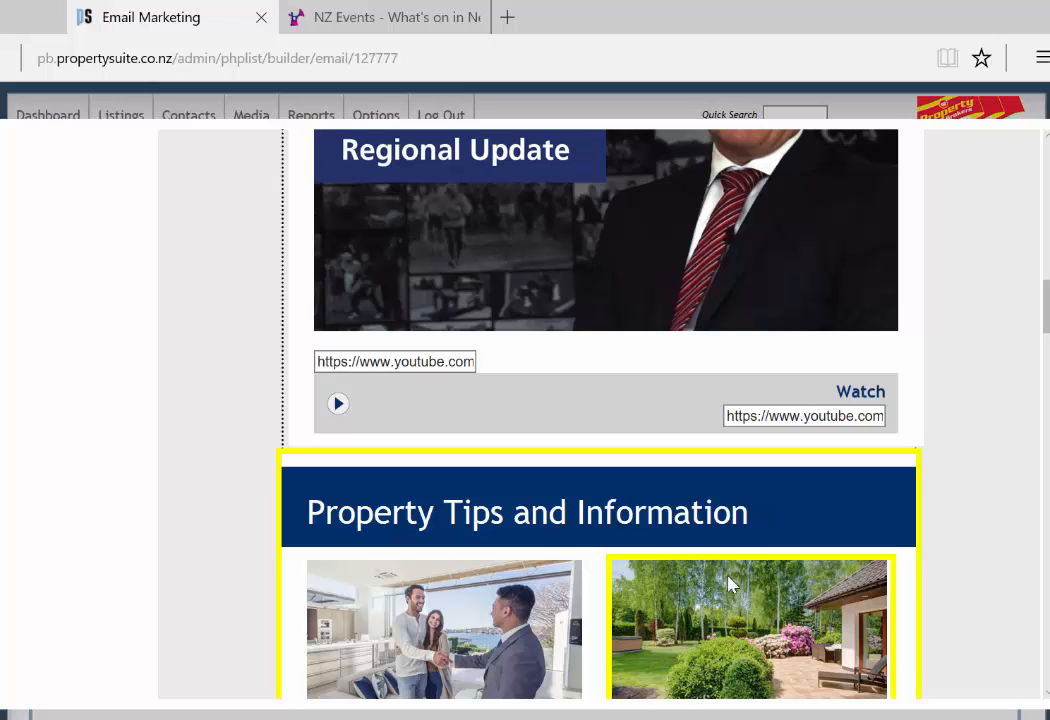
scroll(730, 584, "down", 5)
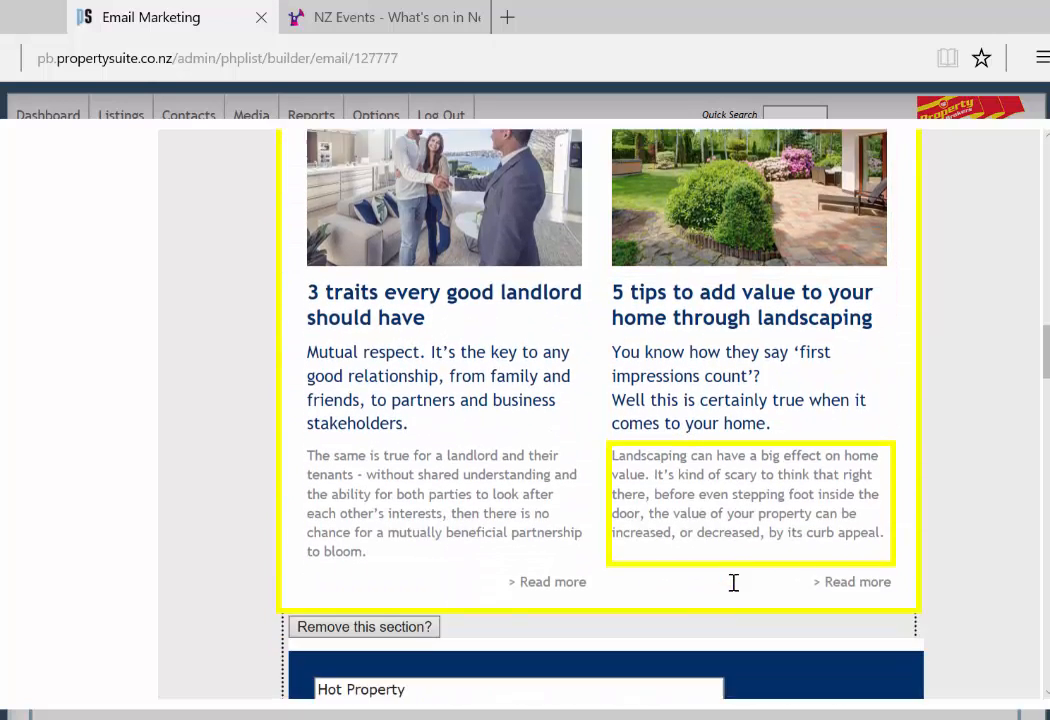
scroll(733, 582, "down", 3)
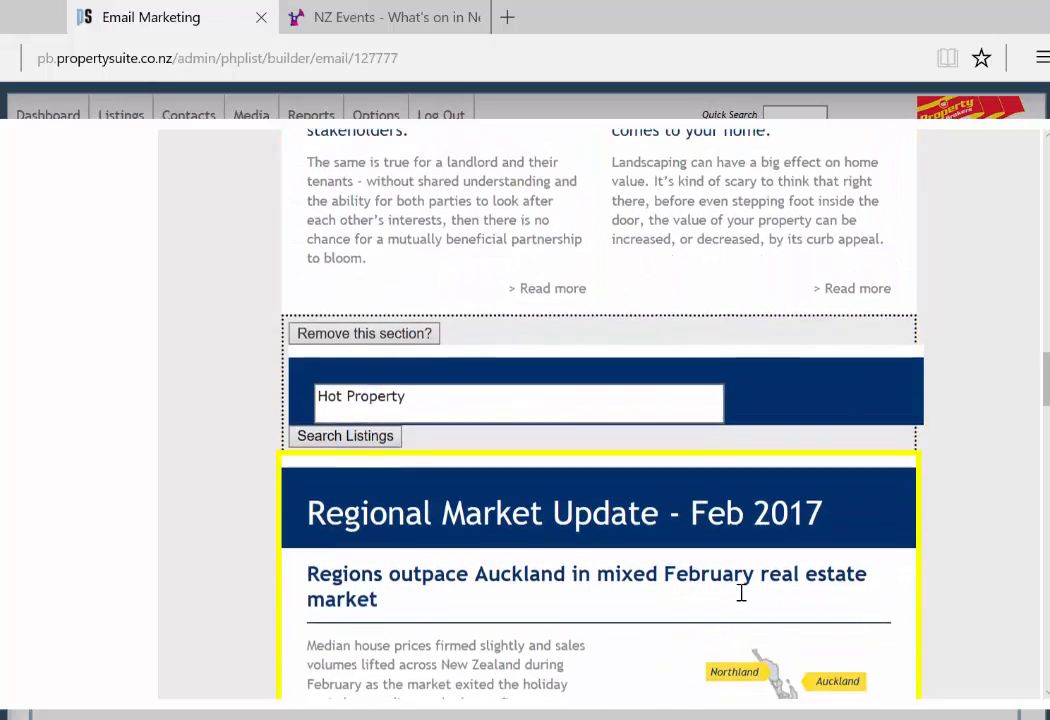
scroll(741, 593, "down", 2)
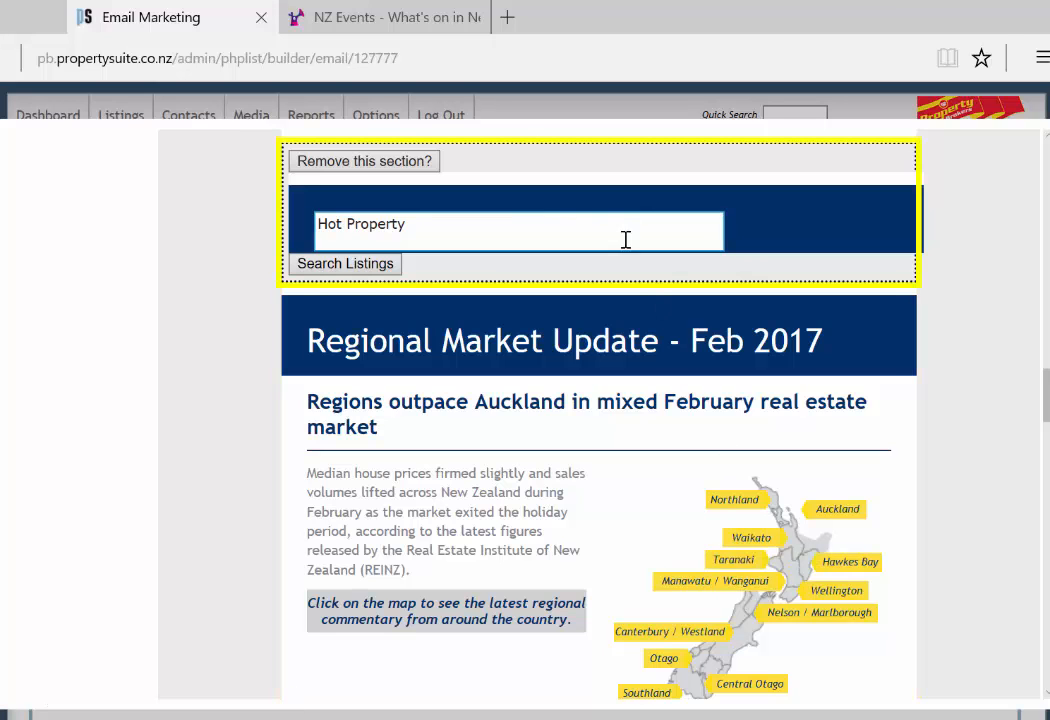
scroll(765, 398, "down", 1)
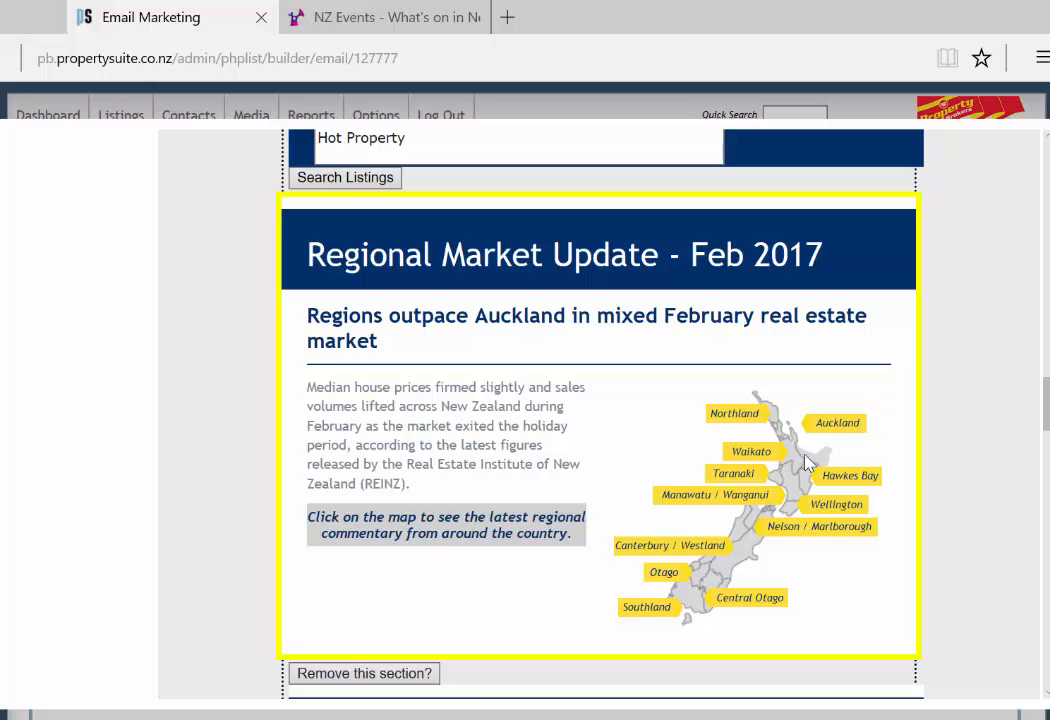
scroll(822, 474, "down", 1)
scroll(822, 474, "down", 5)
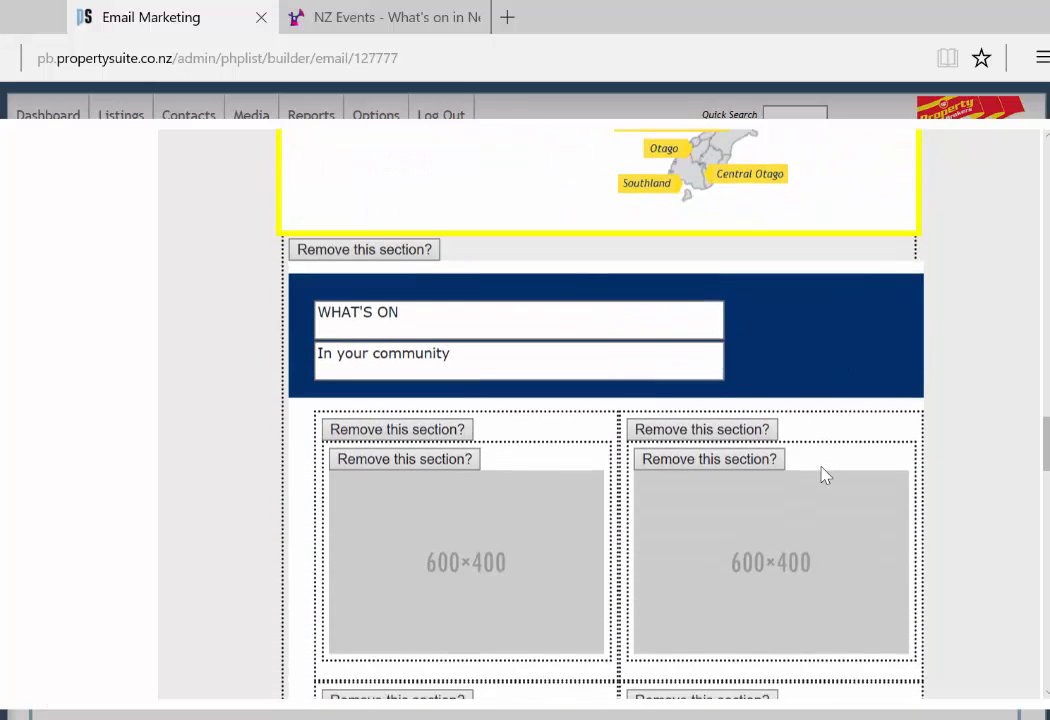
scroll(822, 474, "down", 1)
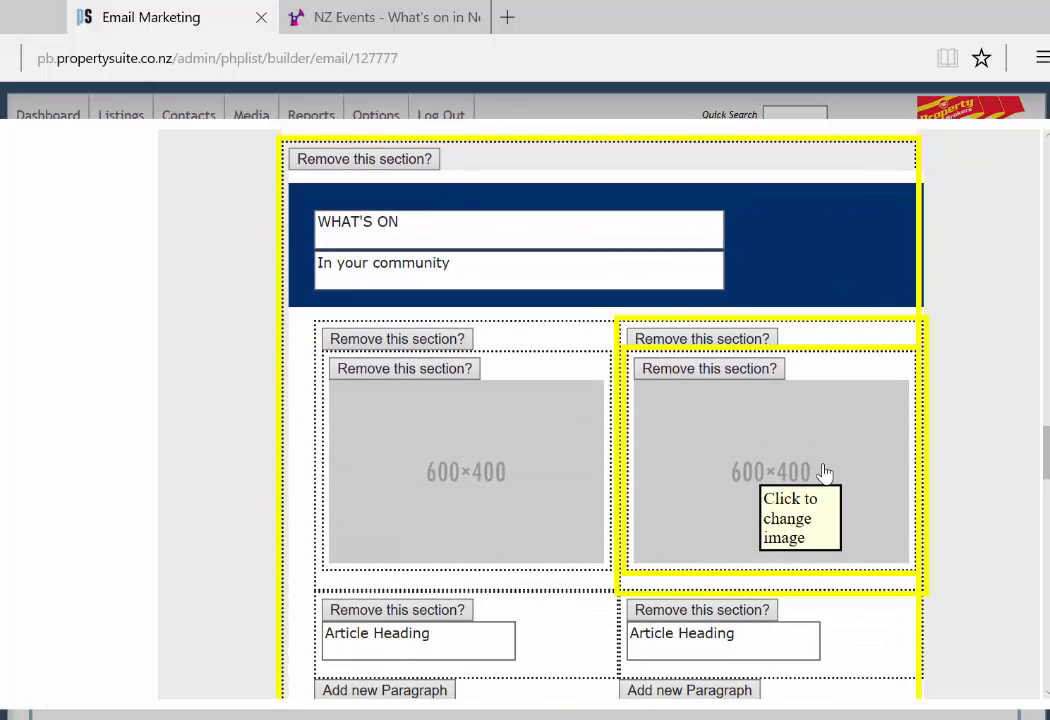
scroll(825, 472, "down", 3)
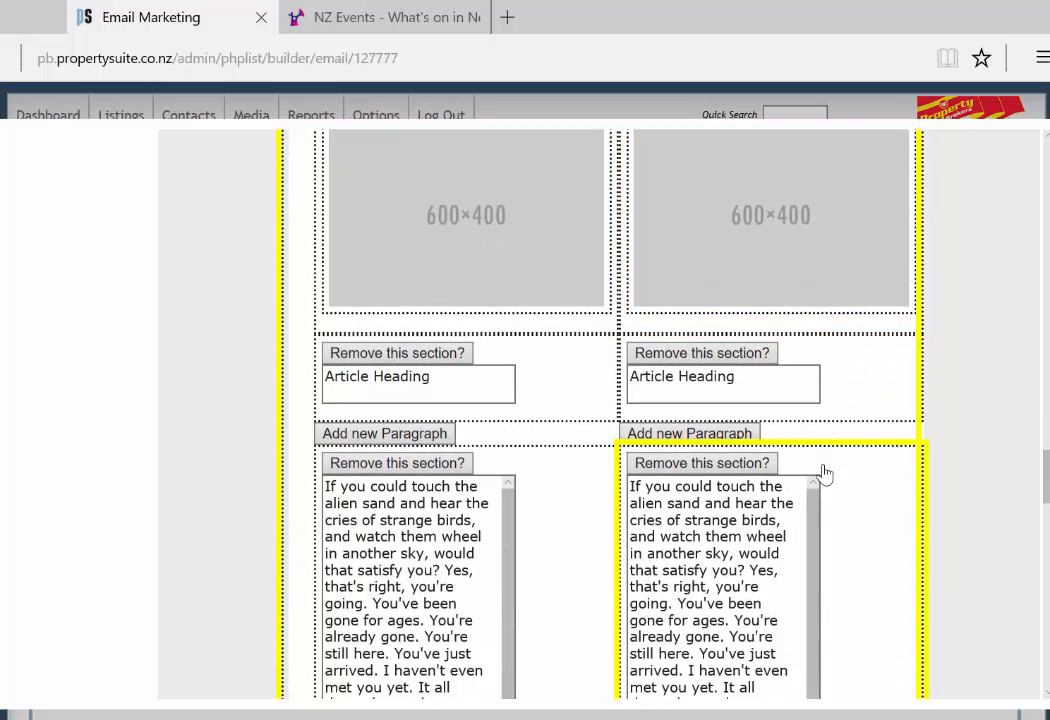
scroll(825, 472, "down", 3)
scroll(825, 470, "down", 4)
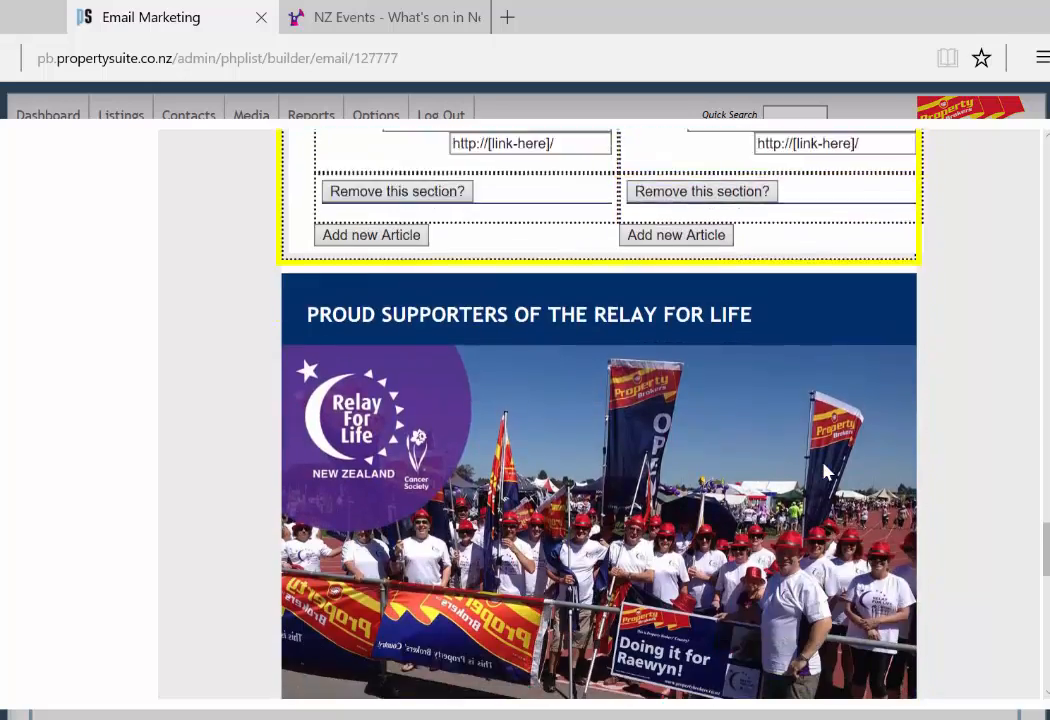
scroll(828, 470, "down", 3)
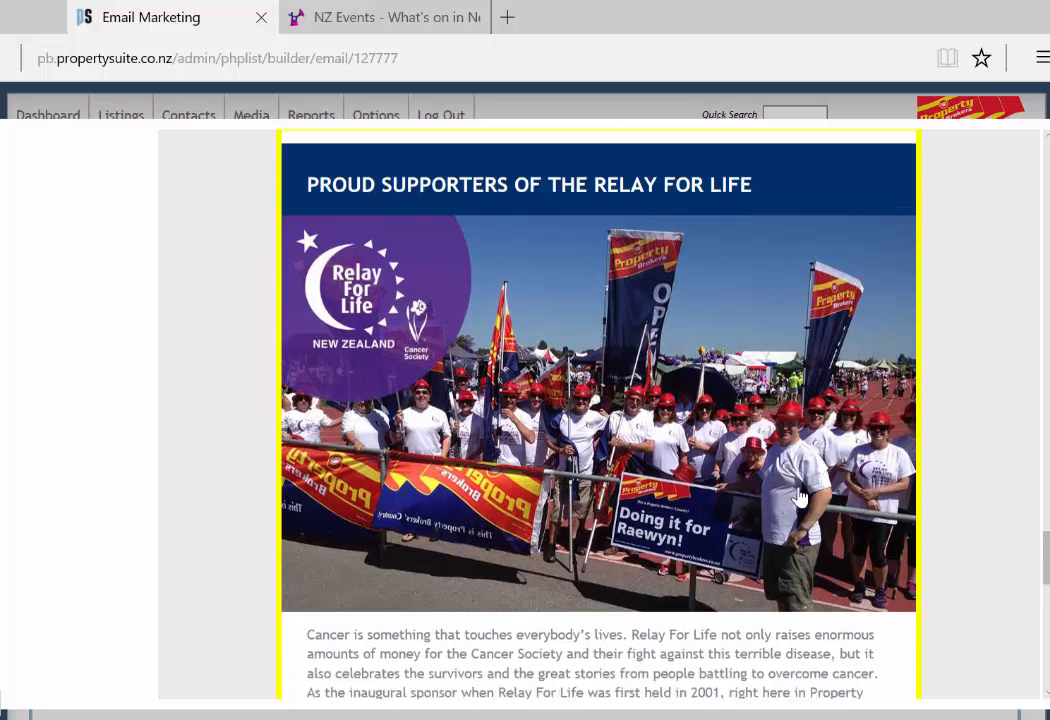
scroll(804, 494, "down", 2)
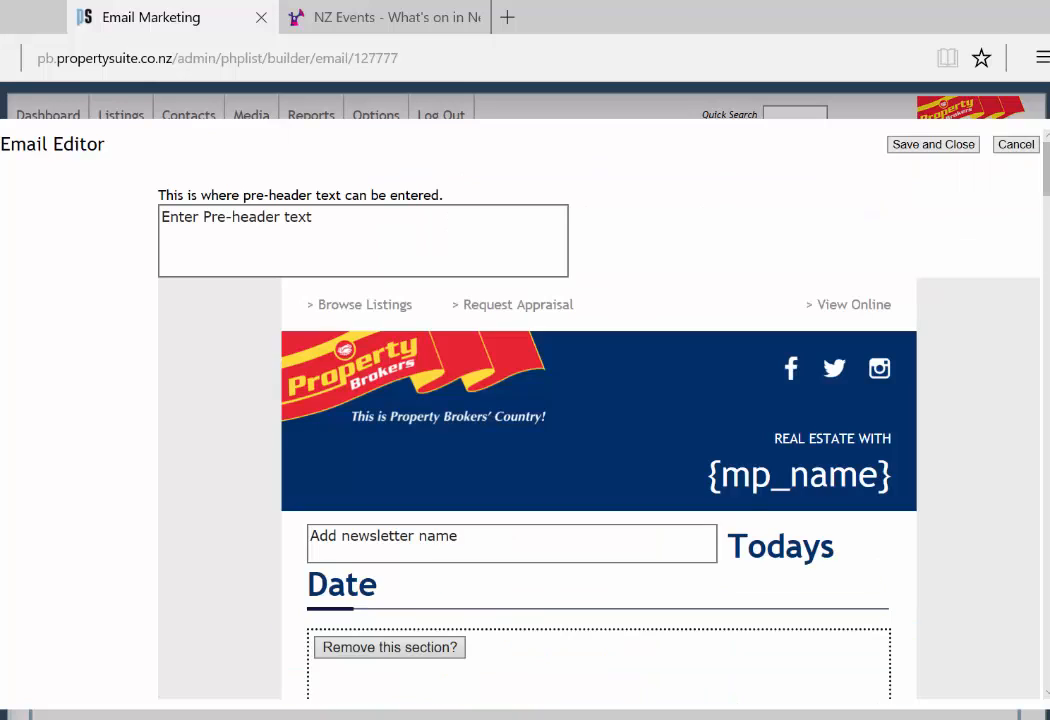
scroll(656, 438, "down", 1)
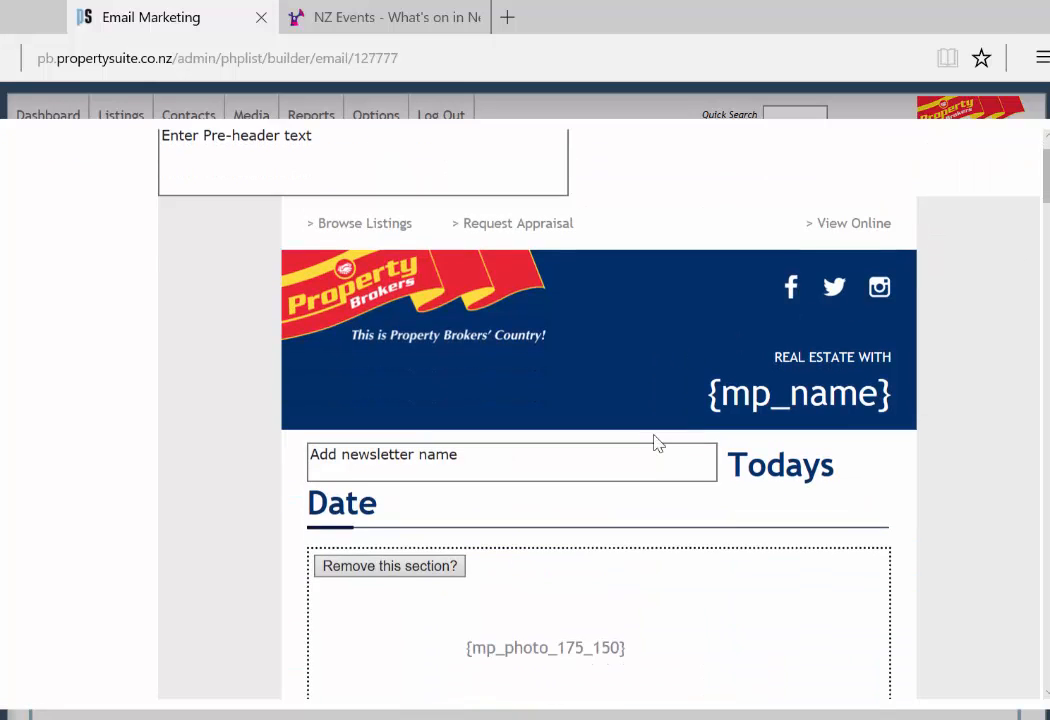
scroll(656, 440, "up", 1)
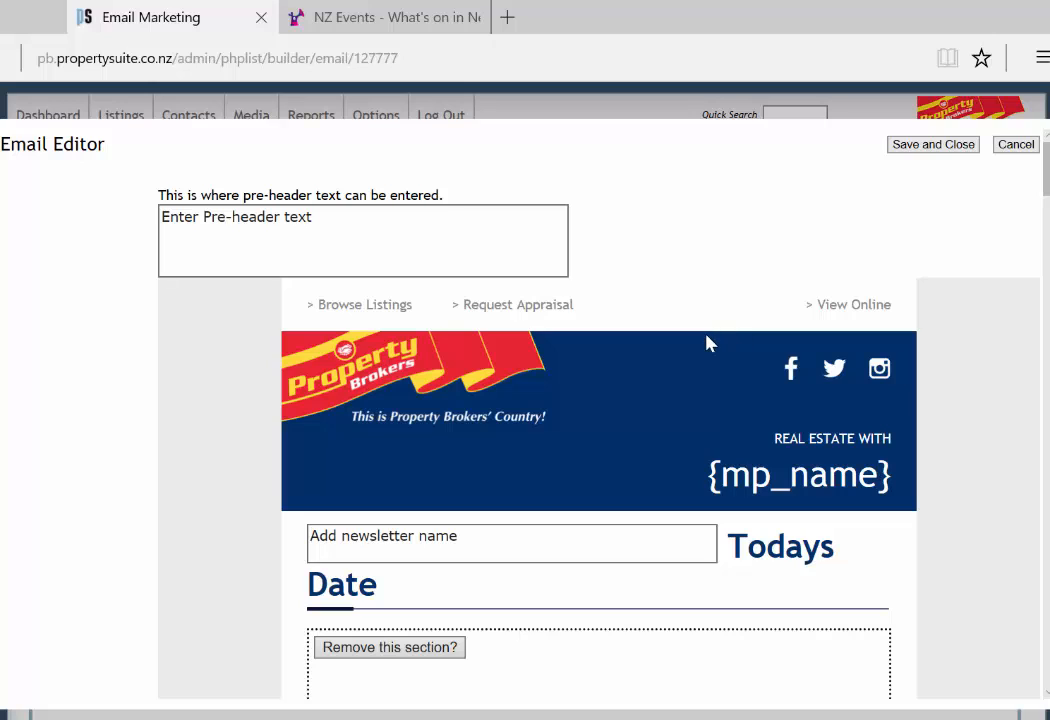
Step: Paste the April-issue welcome line into the pre-header box
left_click(506, 251)
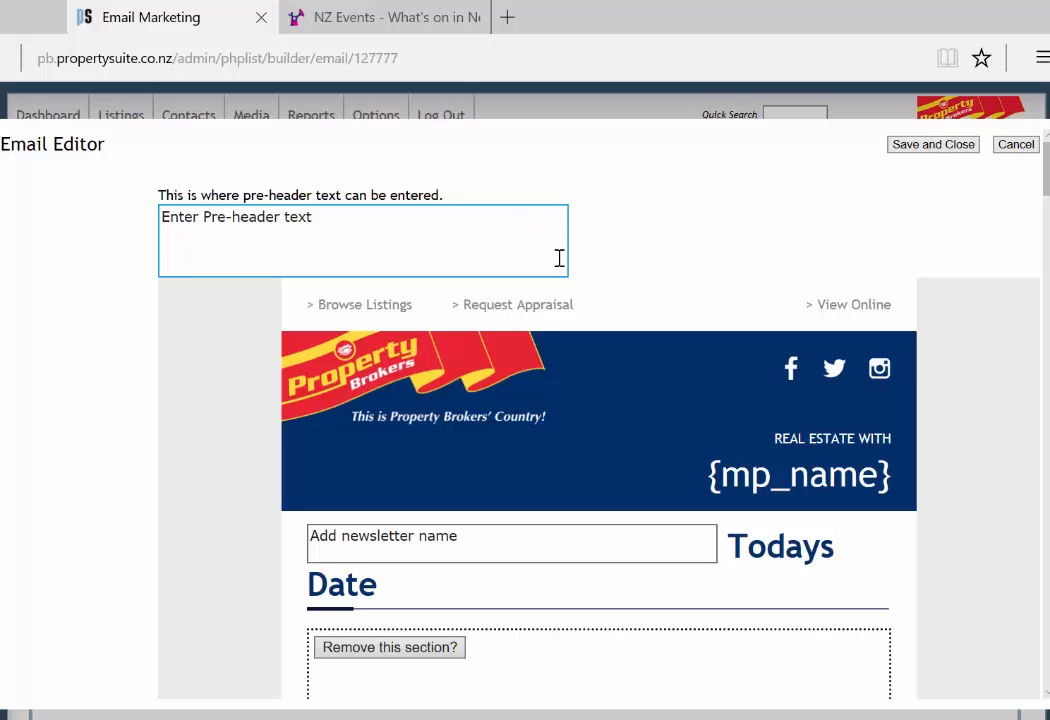
type("Welcome to the April issue of Property News with Anne")
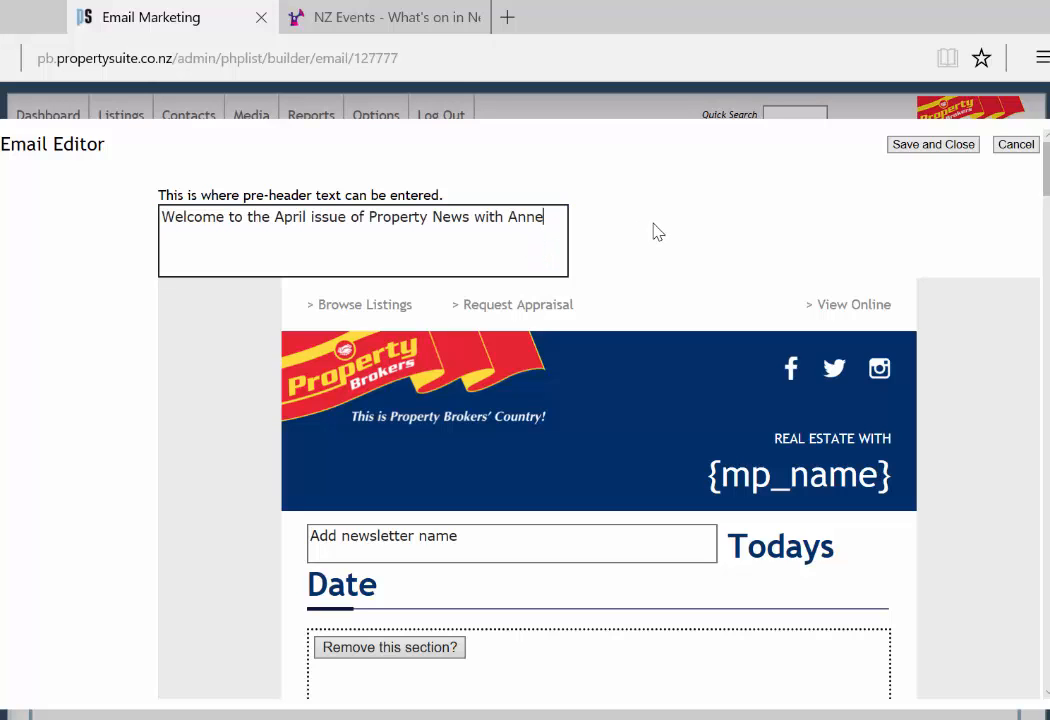
scroll(657, 225, "down", 1)
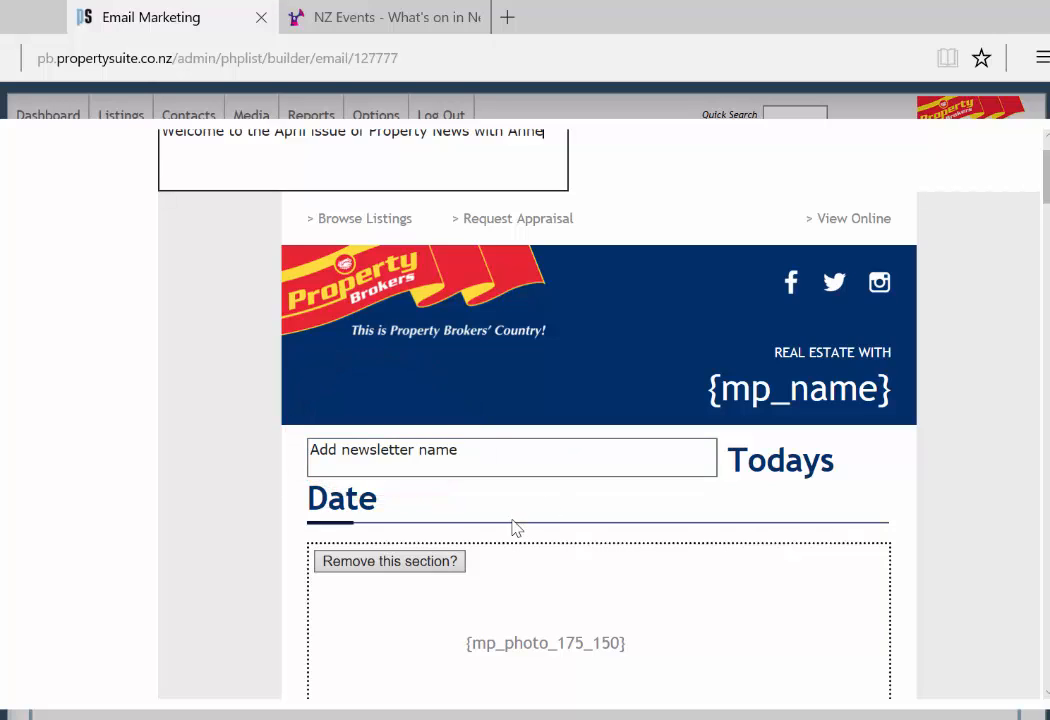
Step: Replace the placeholder newsletter name with 'Property News with' plus the agent's first name
left_click(492, 450)
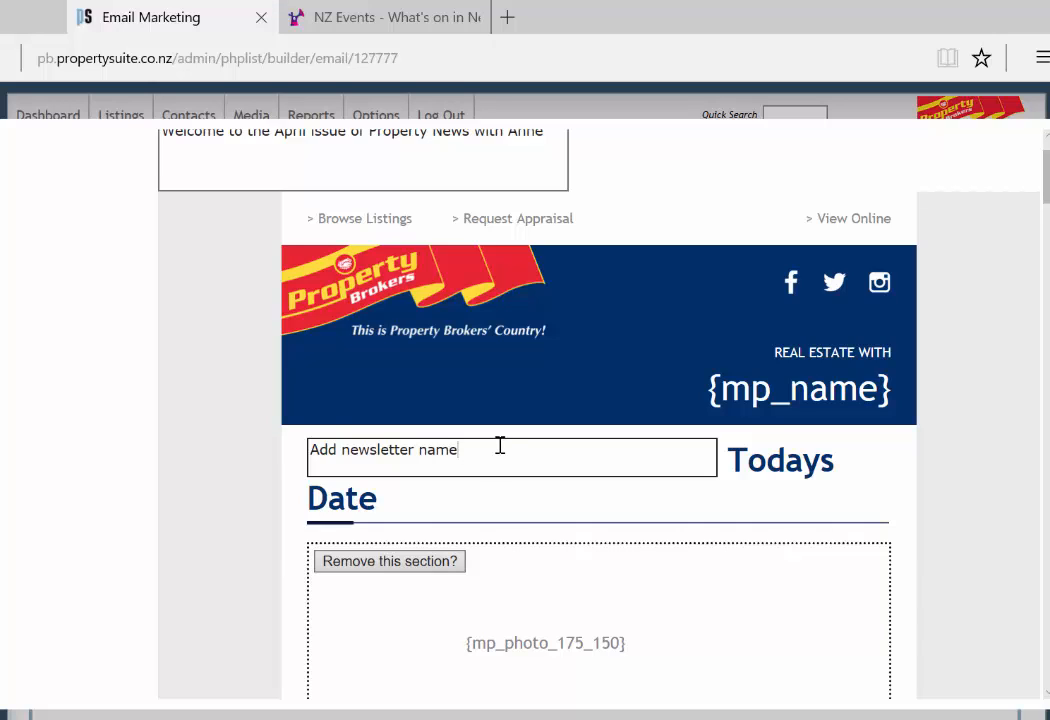
left_click_drag(499, 447, 274, 452)
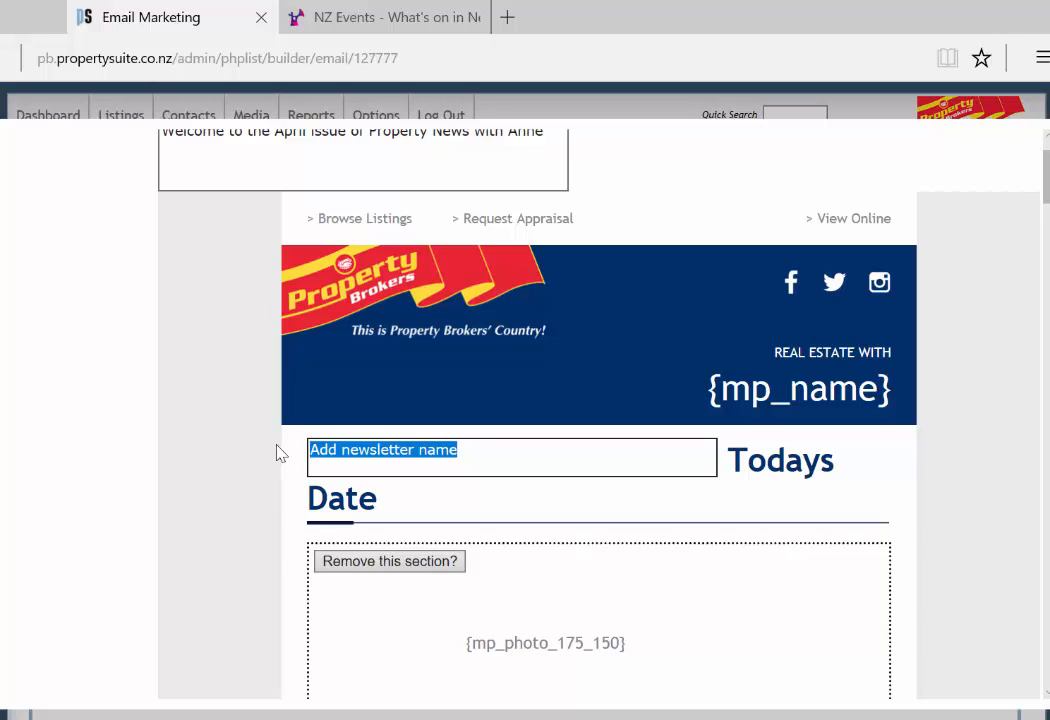
type("Property News with Anne")
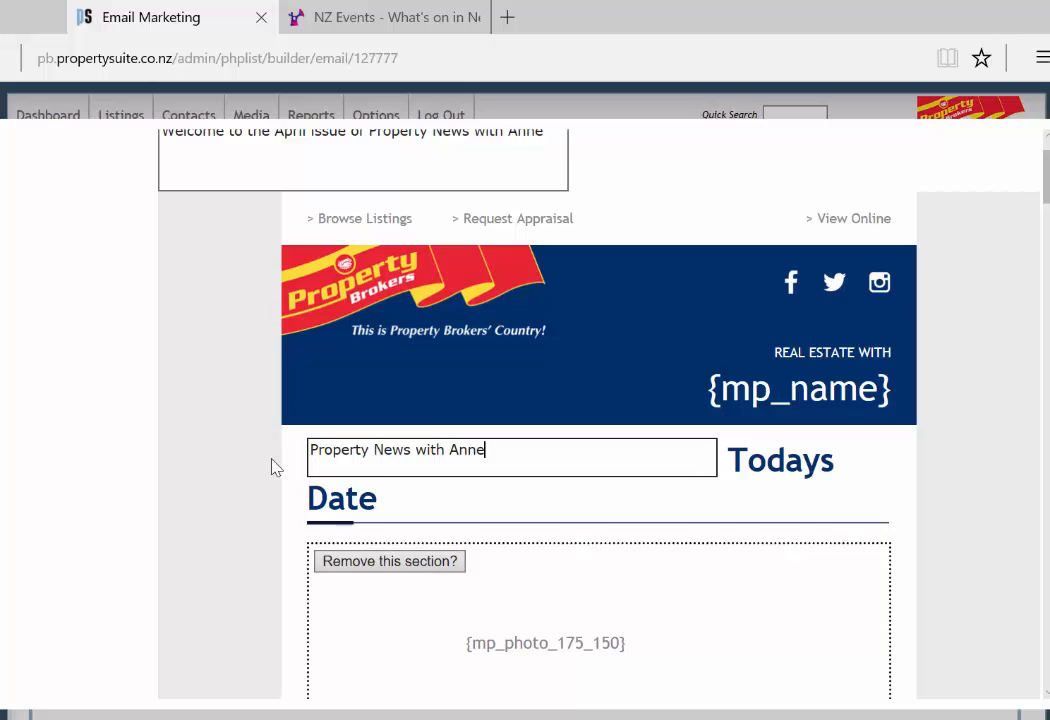
scroll(642, 422, "down", 2)
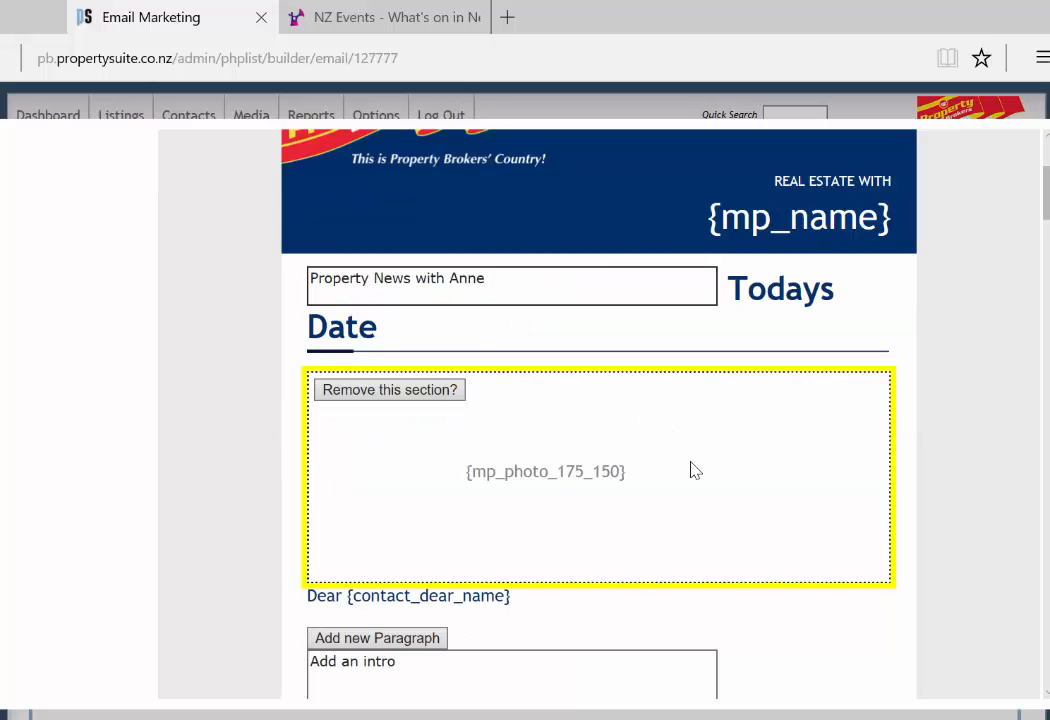
scroll(756, 556, "up", 1)
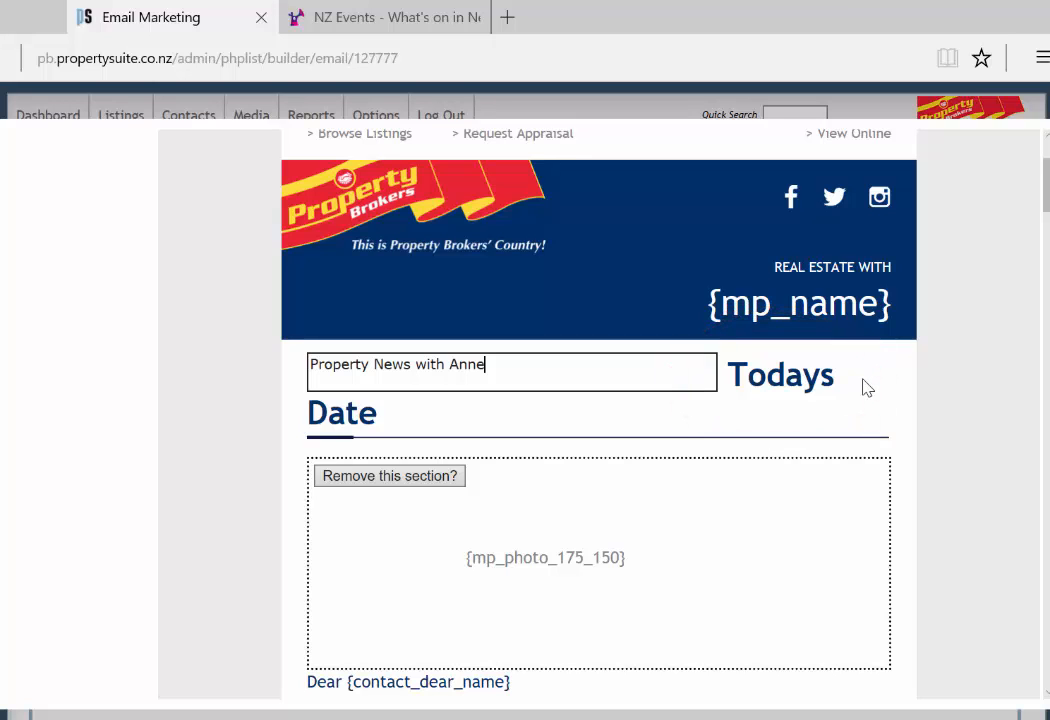
scroll(870, 362, "down", 3)
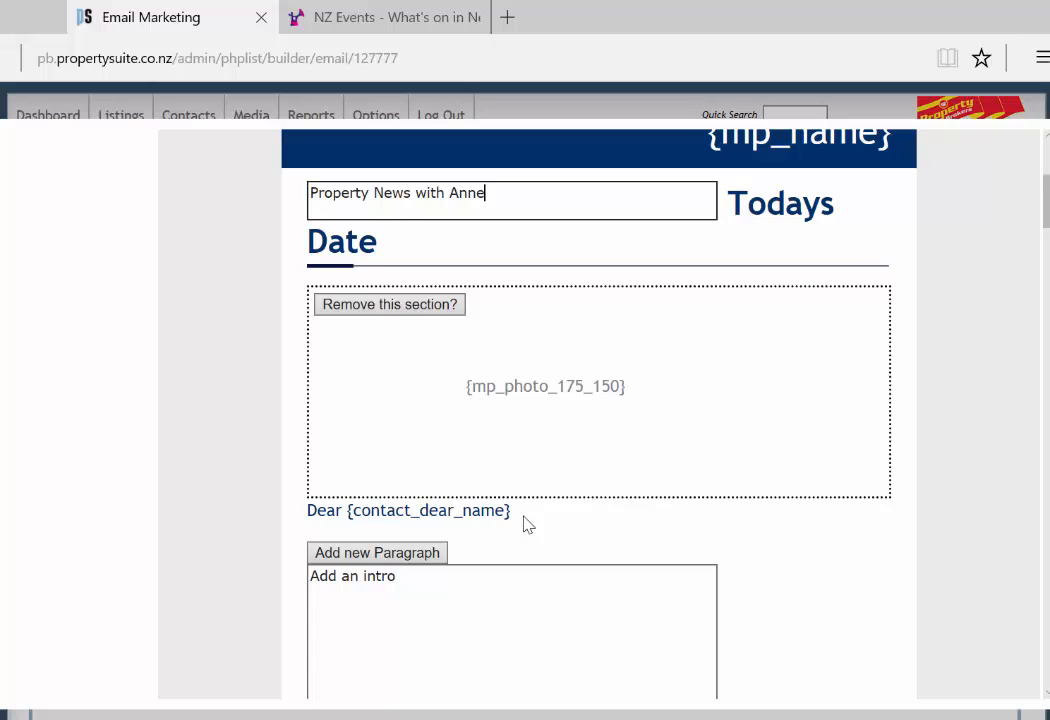
scroll(533, 515, "down", 3)
left_click(502, 385)
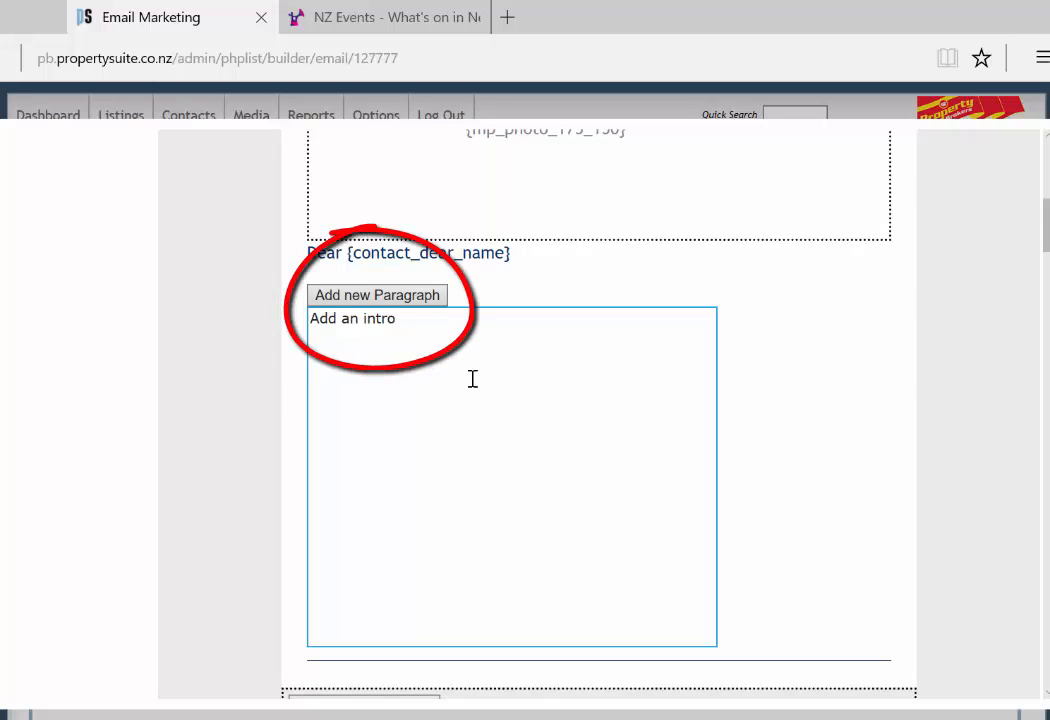
Step: Add a new paragraph section beneath the greeting for the buyers club welcome text
mouse_move(428, 302)
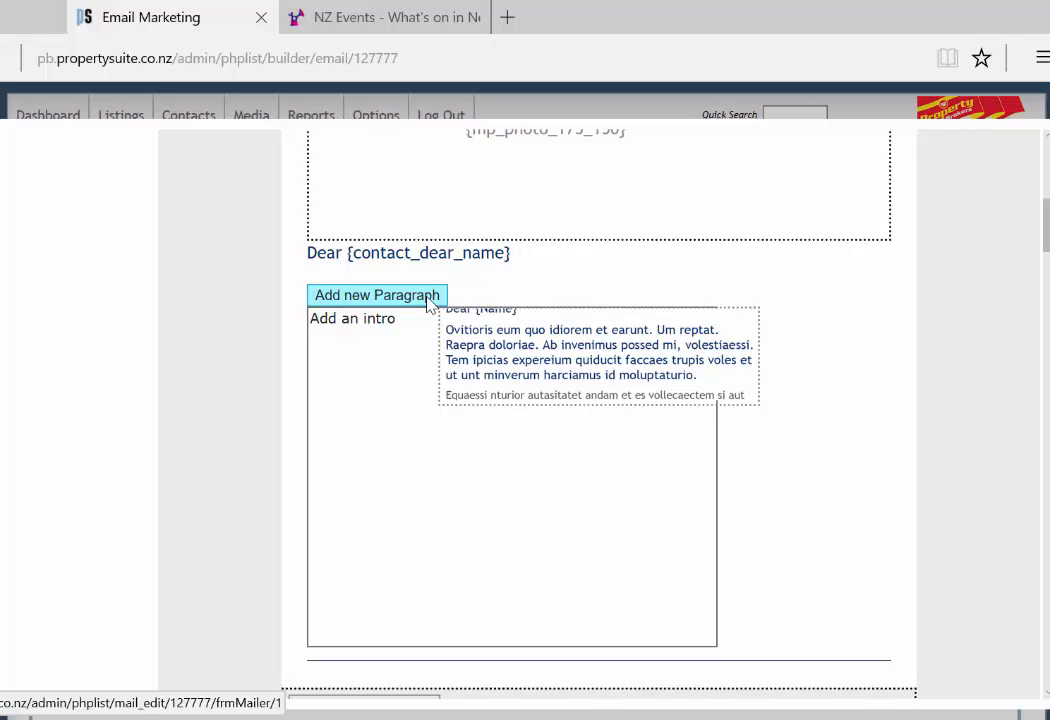
left_click(427, 298)
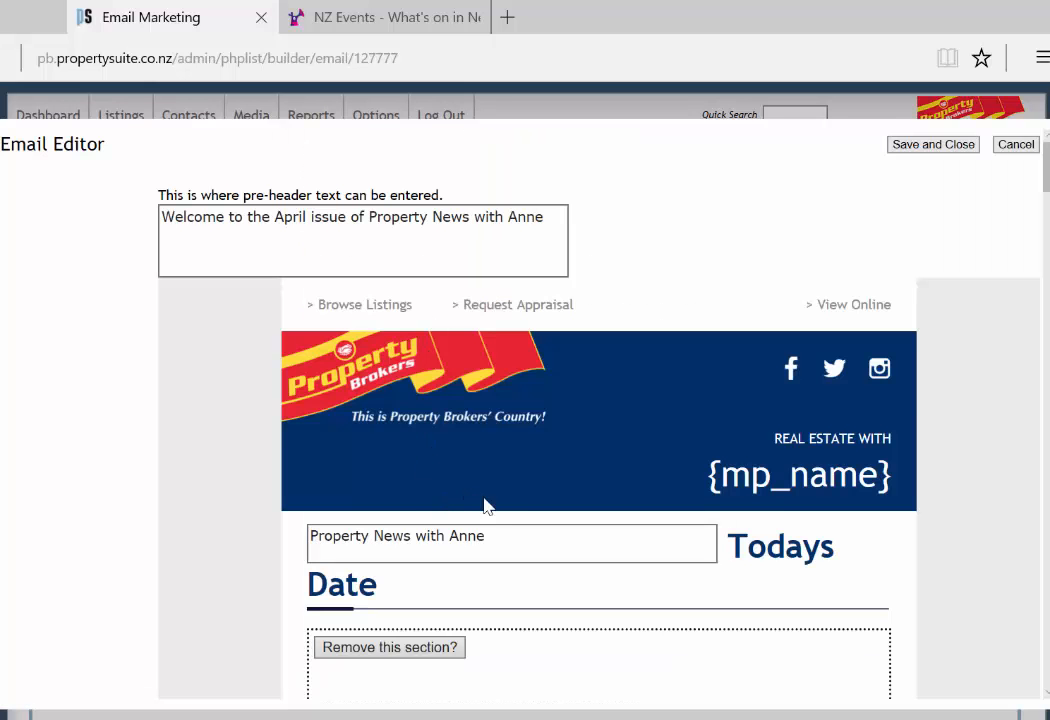
scroll(485, 502, "down", 3)
scroll(497, 505, "down", 3)
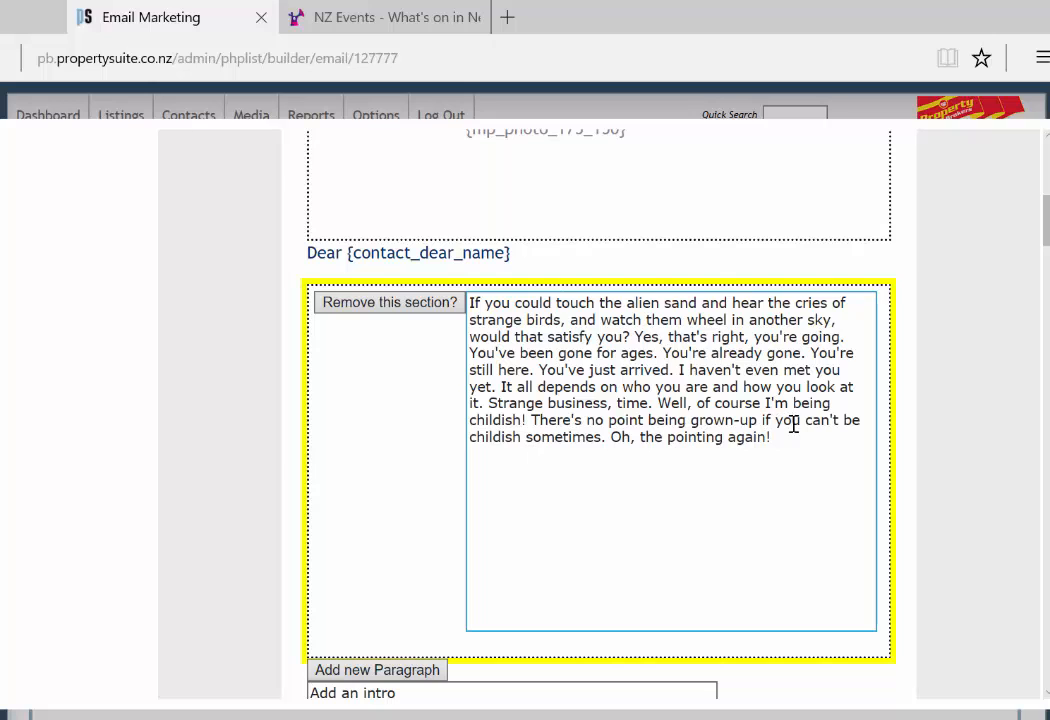
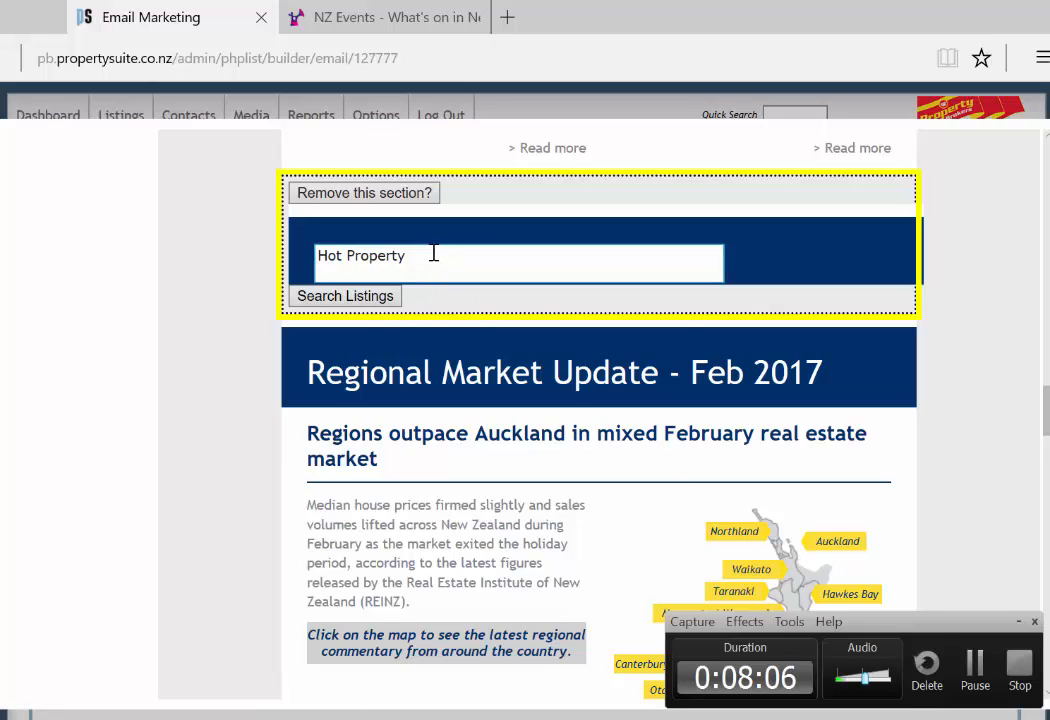
Step: Open the listing search under the Hot Property section
left_click(384, 296)
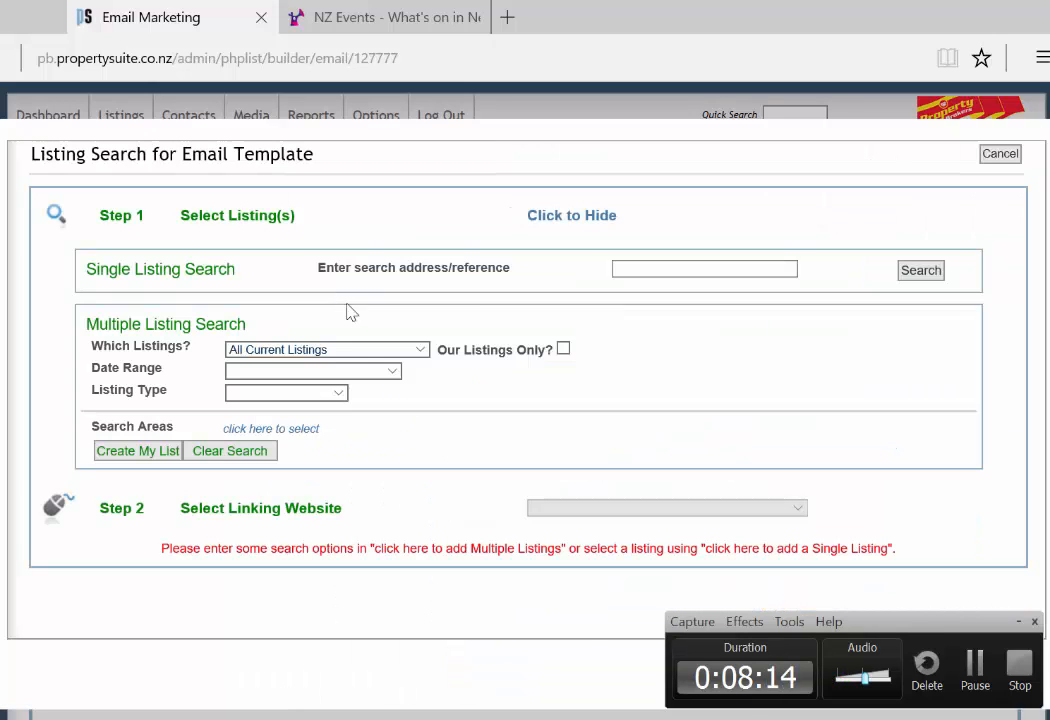
Step: Filter listings by Listing Date within the last 8 days, Urban listing type only
left_click(362, 370)
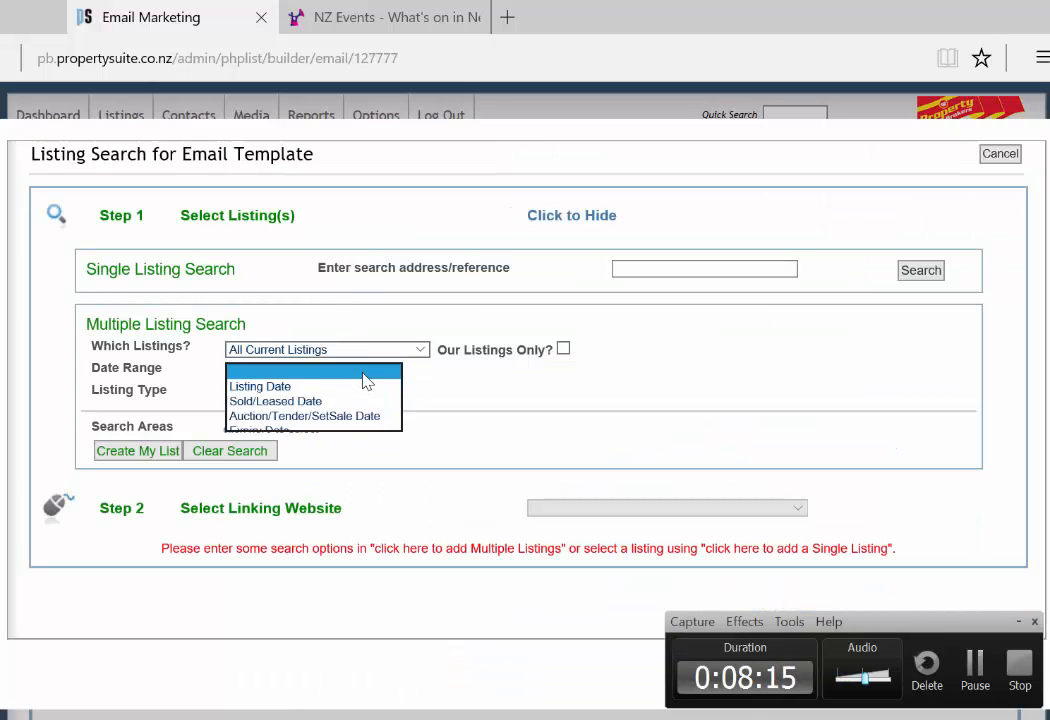
left_click(358, 395)
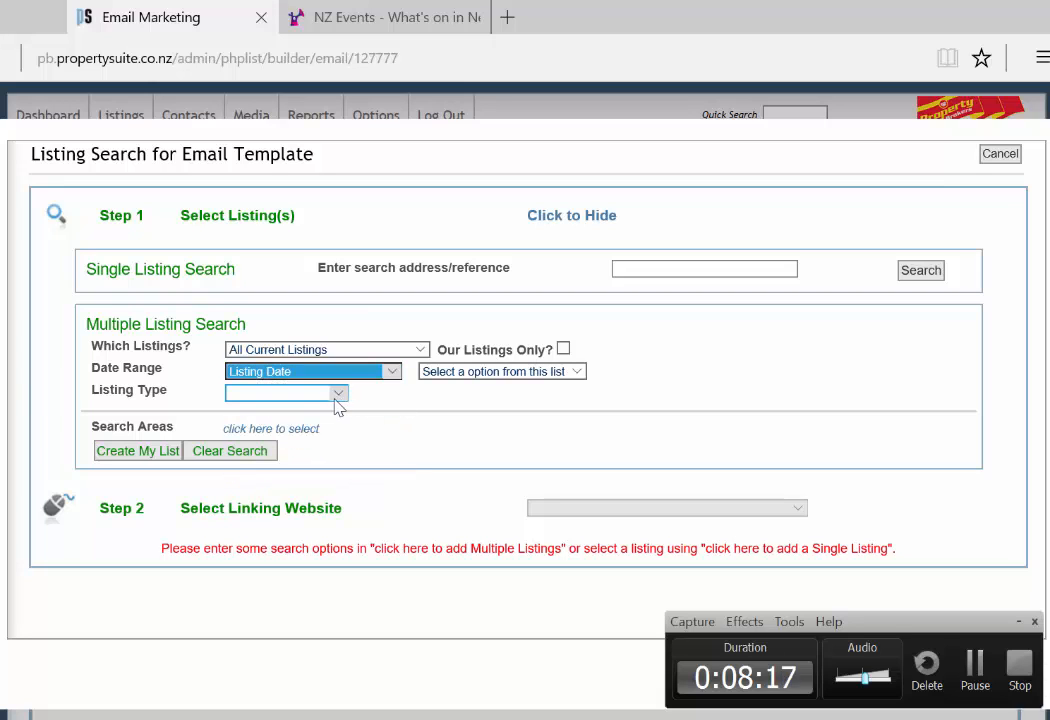
left_click(326, 396)
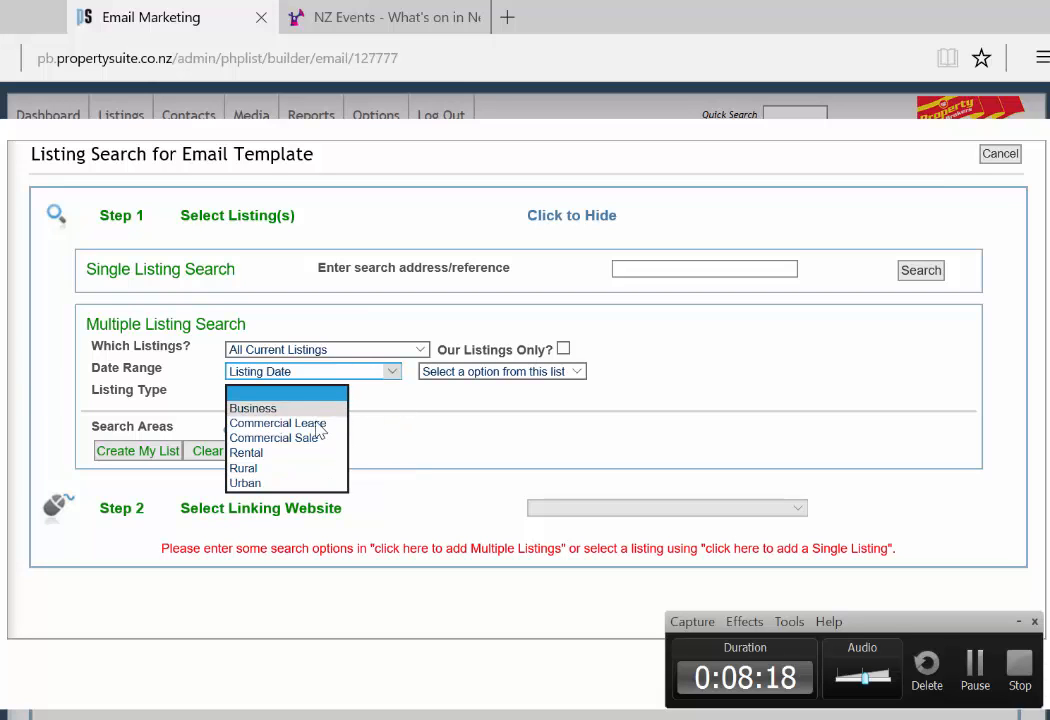
left_click(300, 484)
left_click(527, 376)
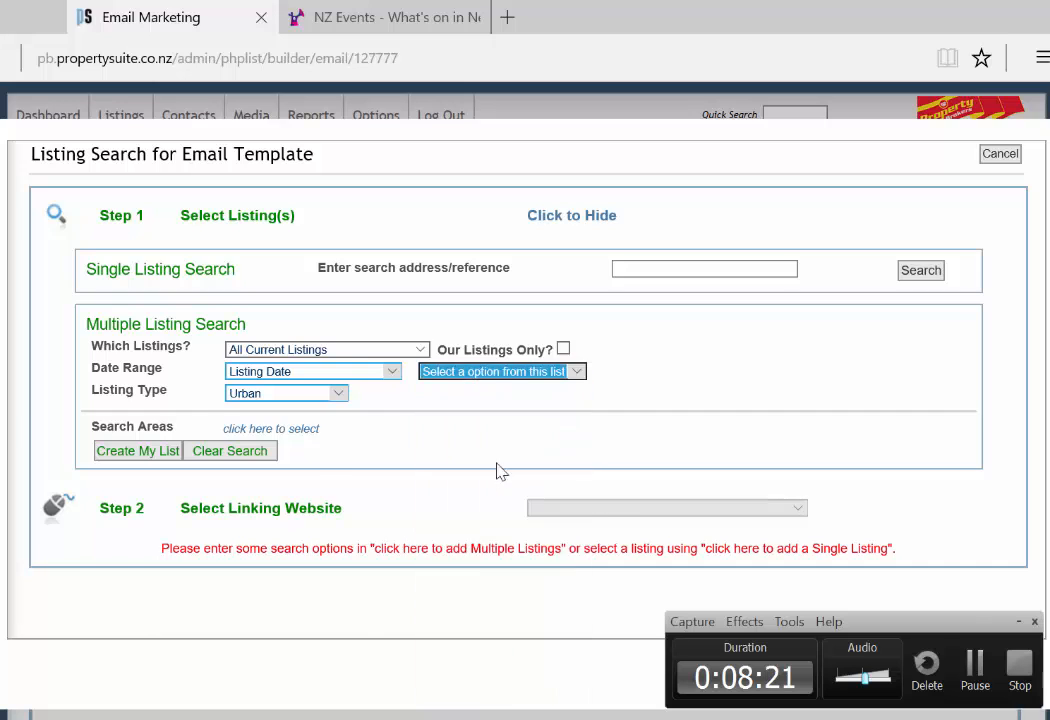
left_click(495, 374)
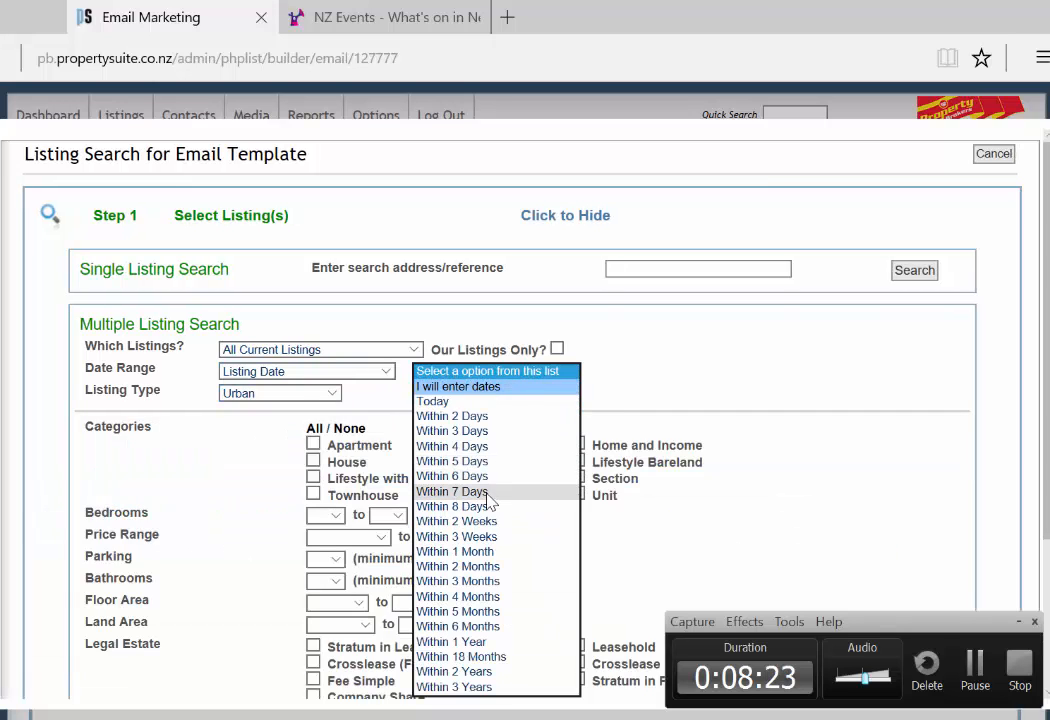
left_click(489, 507)
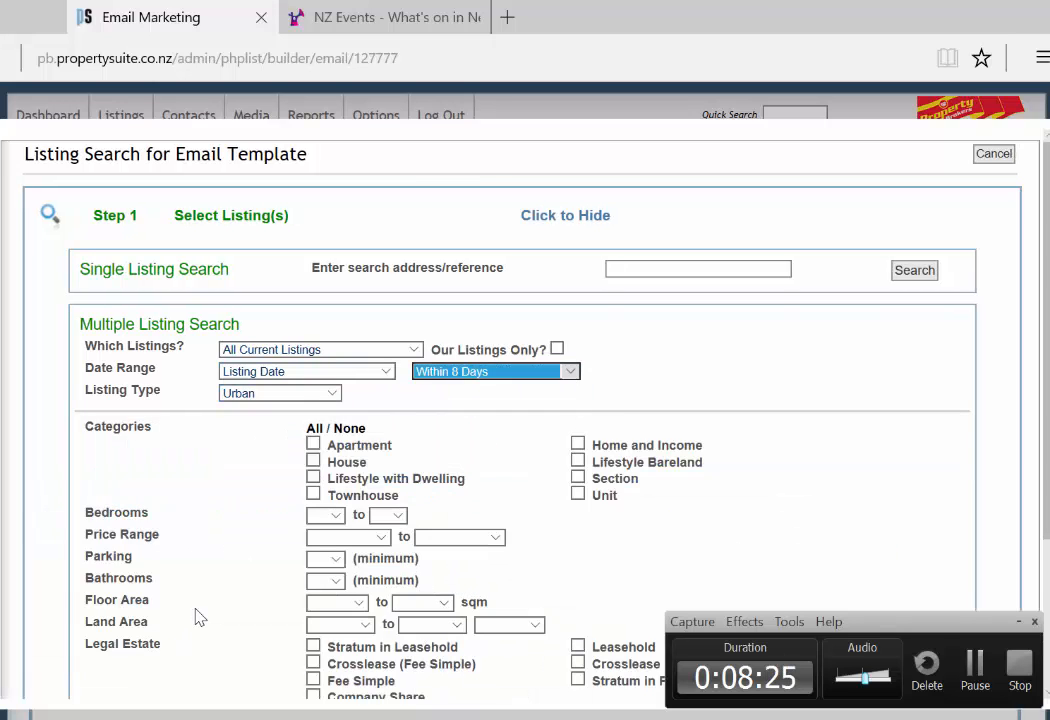
Step: Create the list, deselect all 58 results, and insert only the Summer Hill family home
scroll(199, 618, "down", 2)
left_click(174, 590)
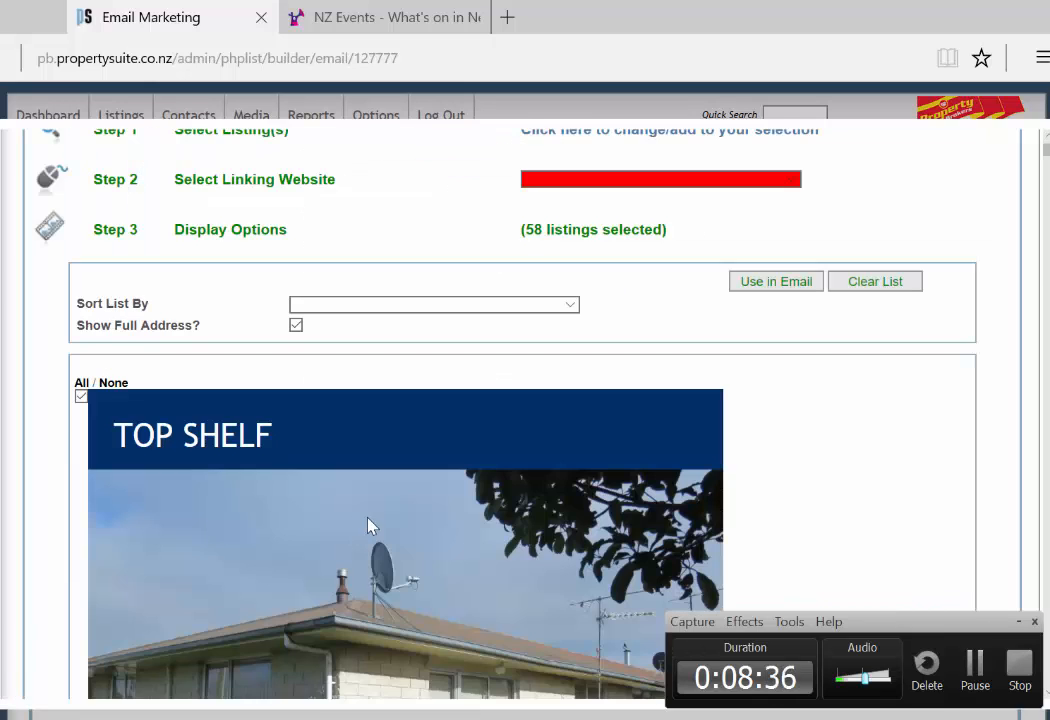
scroll(368, 526, "down", 2)
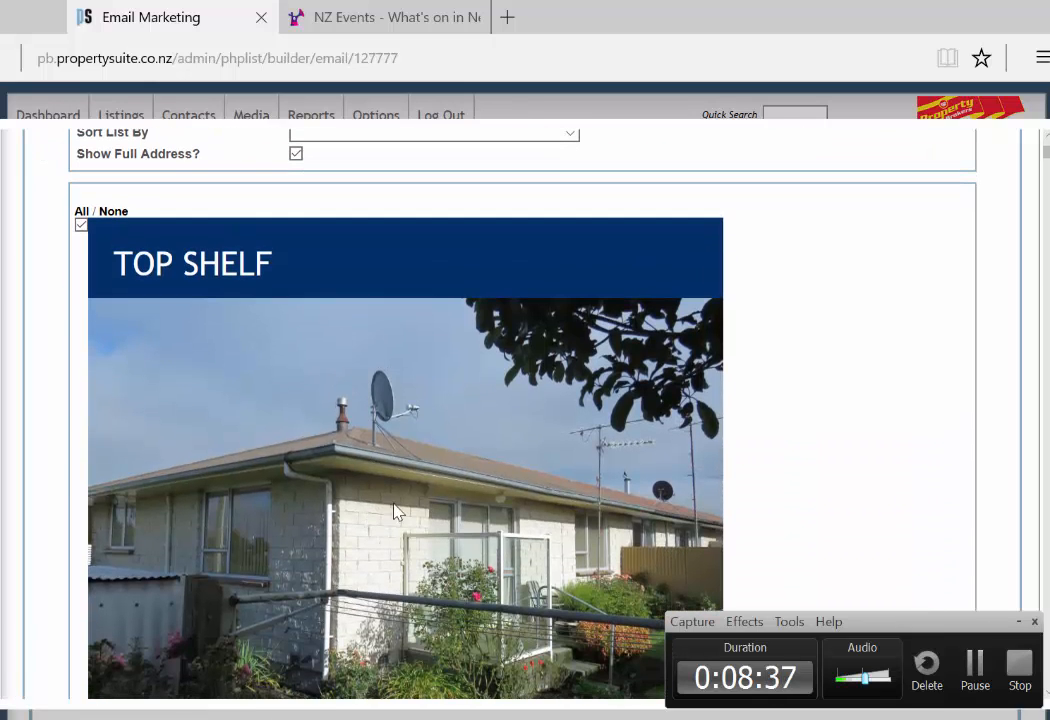
left_click(113, 212)
scroll(342, 333, "down", 5)
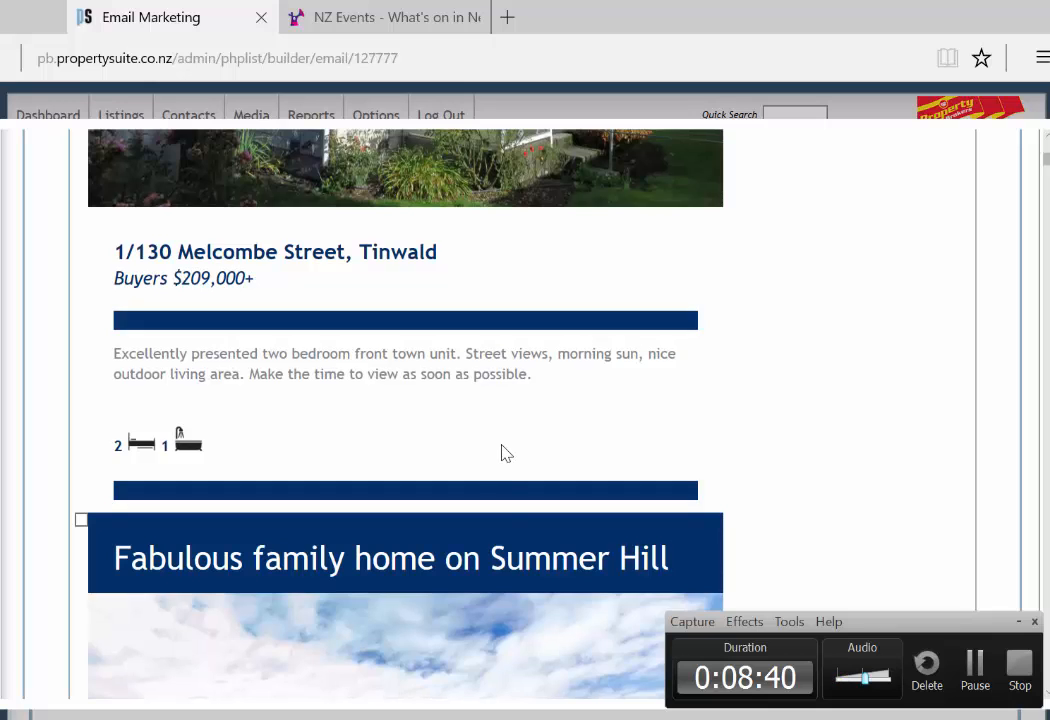
scroll(518, 460, "down", 4)
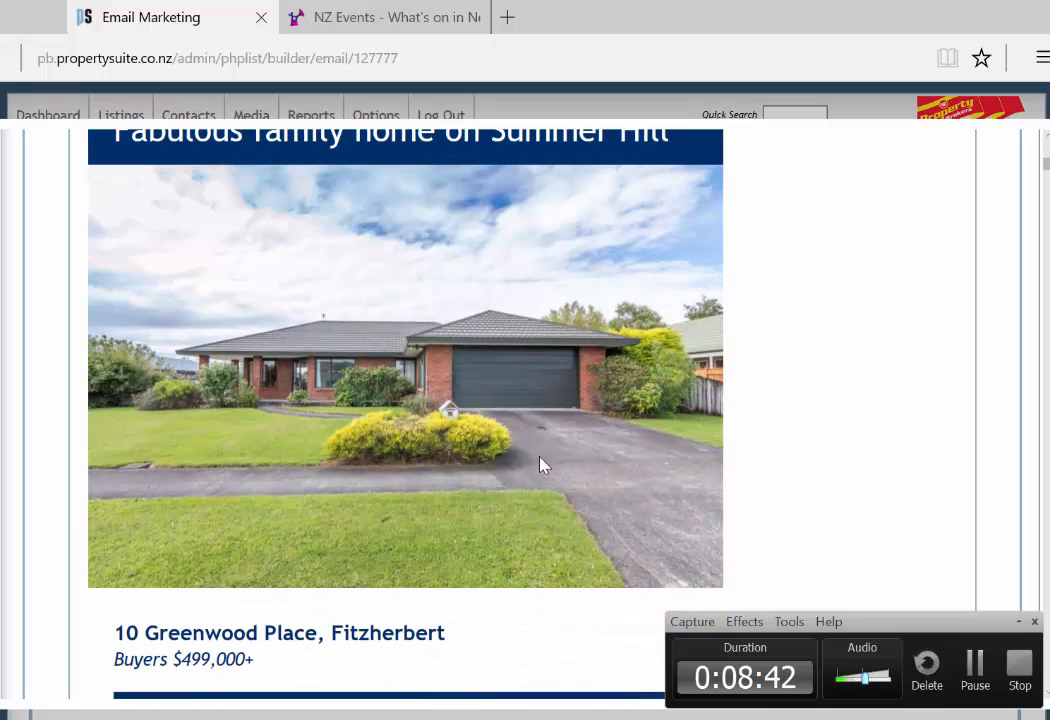
scroll(511, 478, "down", 6)
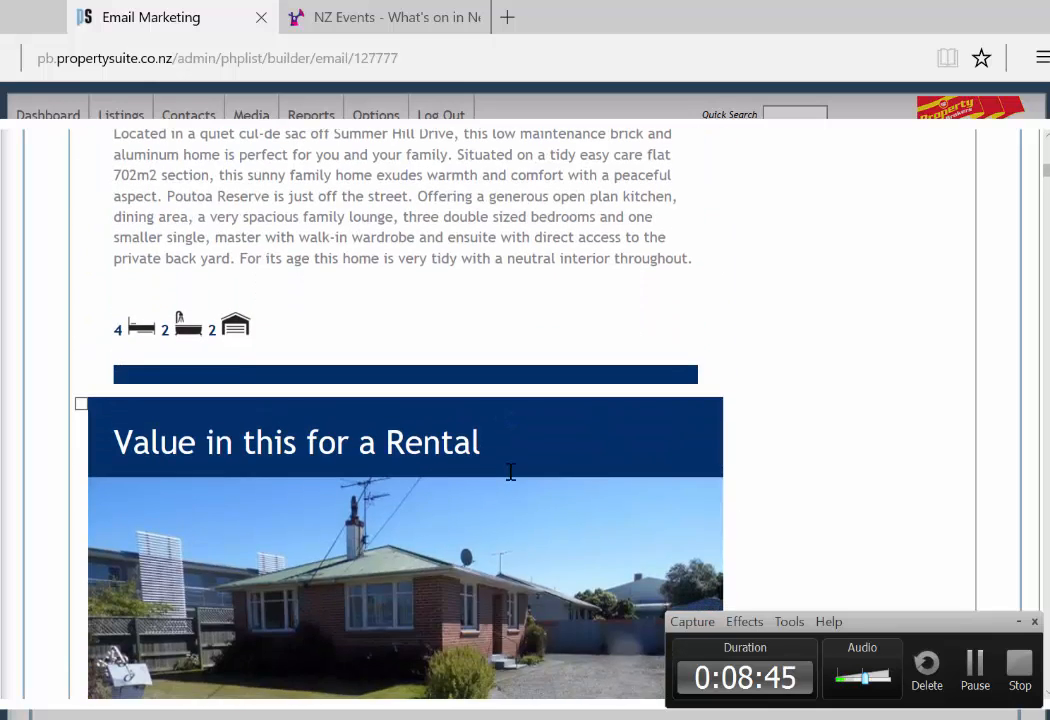
scroll(432, 511, "up", 8)
left_click(81, 264)
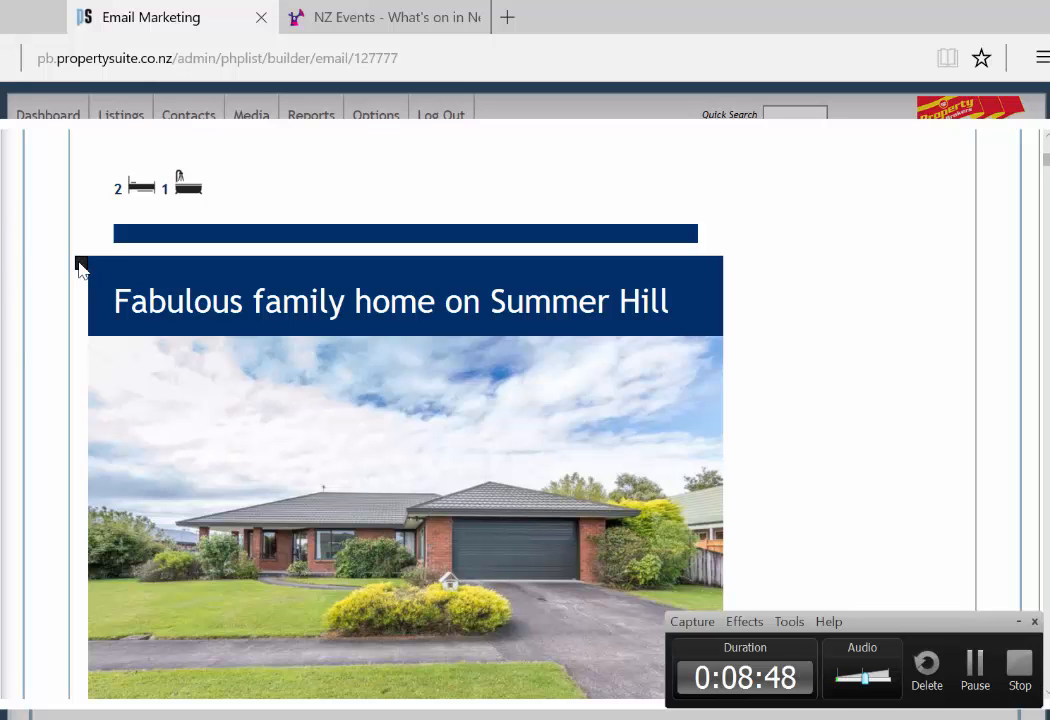
scroll(422, 487, "up", 10)
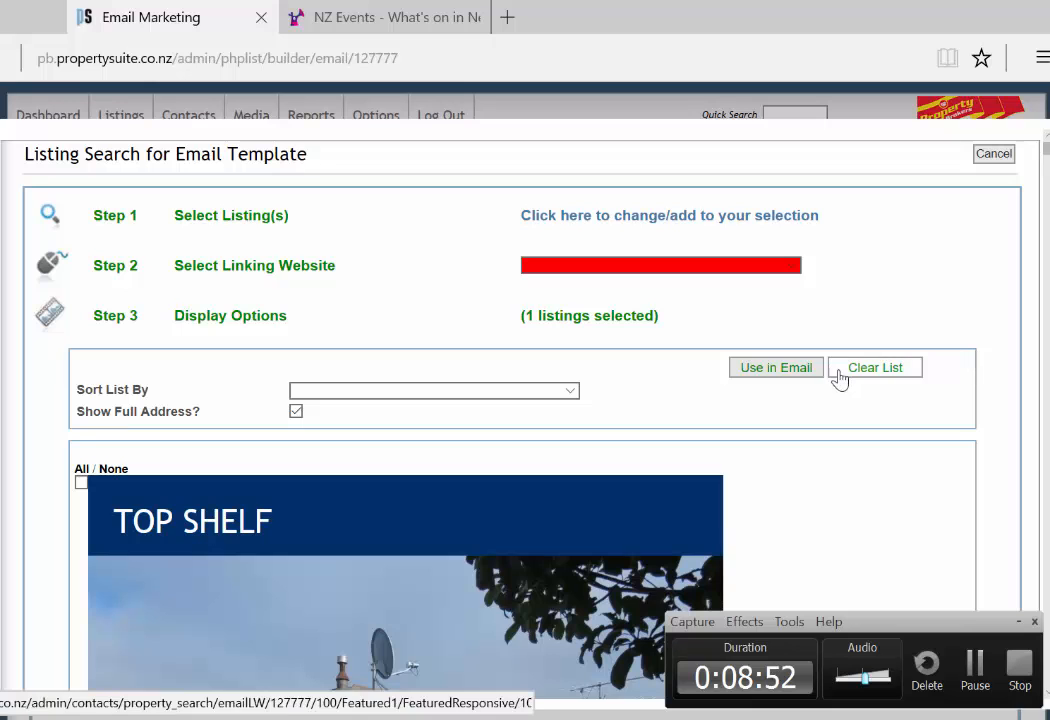
left_click(776, 367)
scroll(958, 471, "down", 10)
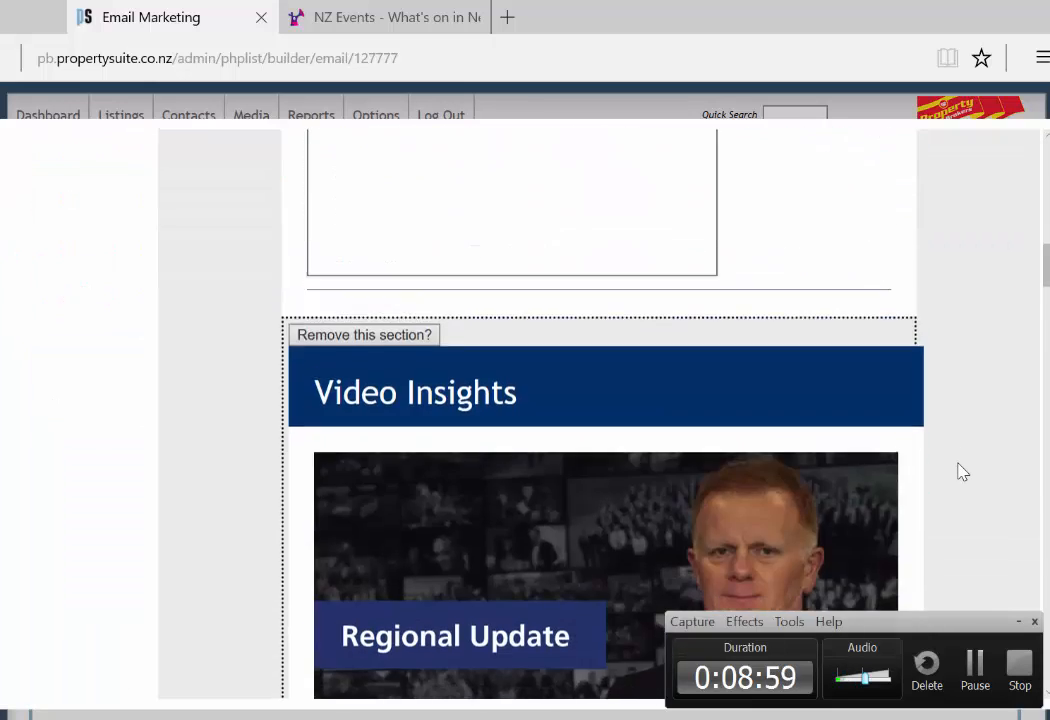
scroll(956, 470, "down", 10)
scroll(835, 478, "down", 2)
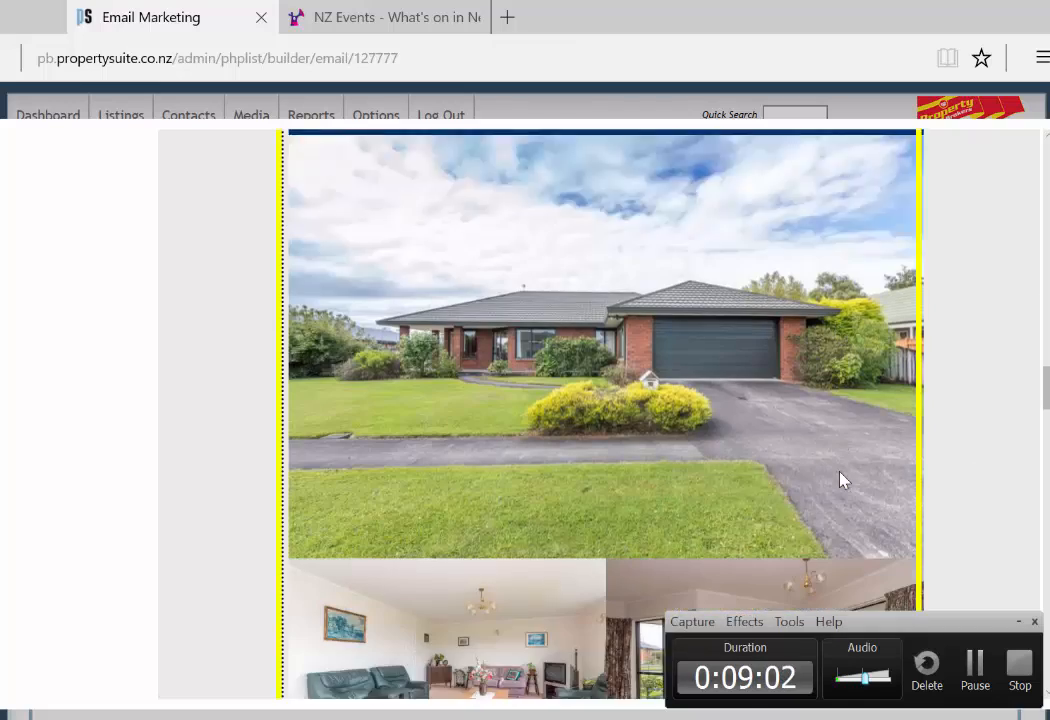
scroll(840, 480, "down", 8)
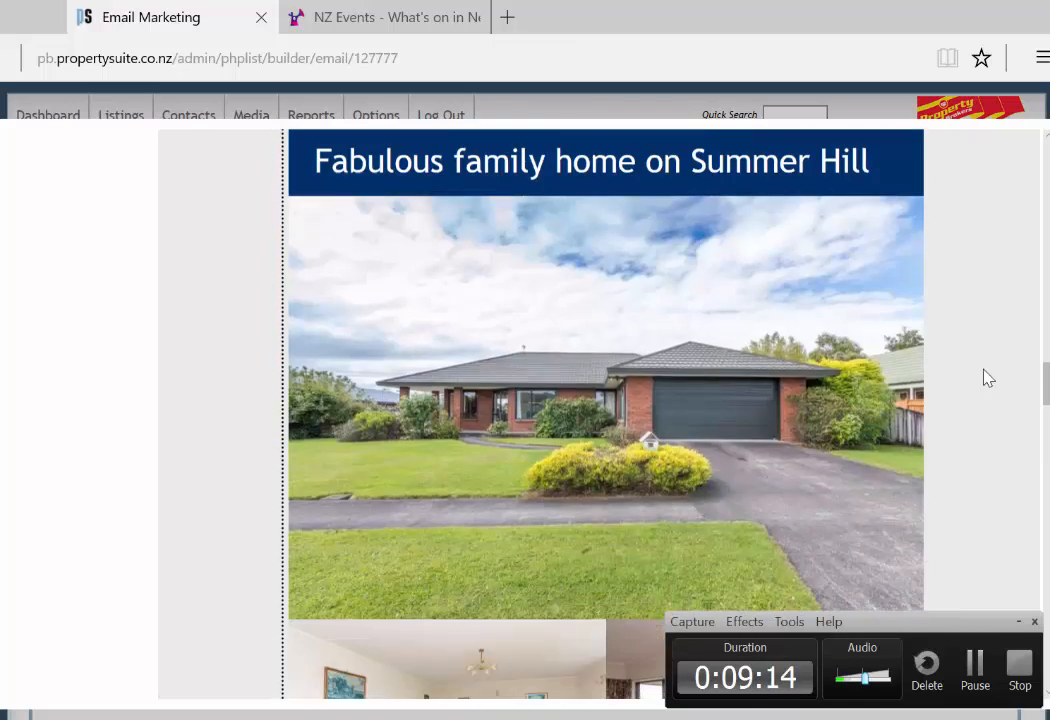
scroll(987, 376, "down", 5)
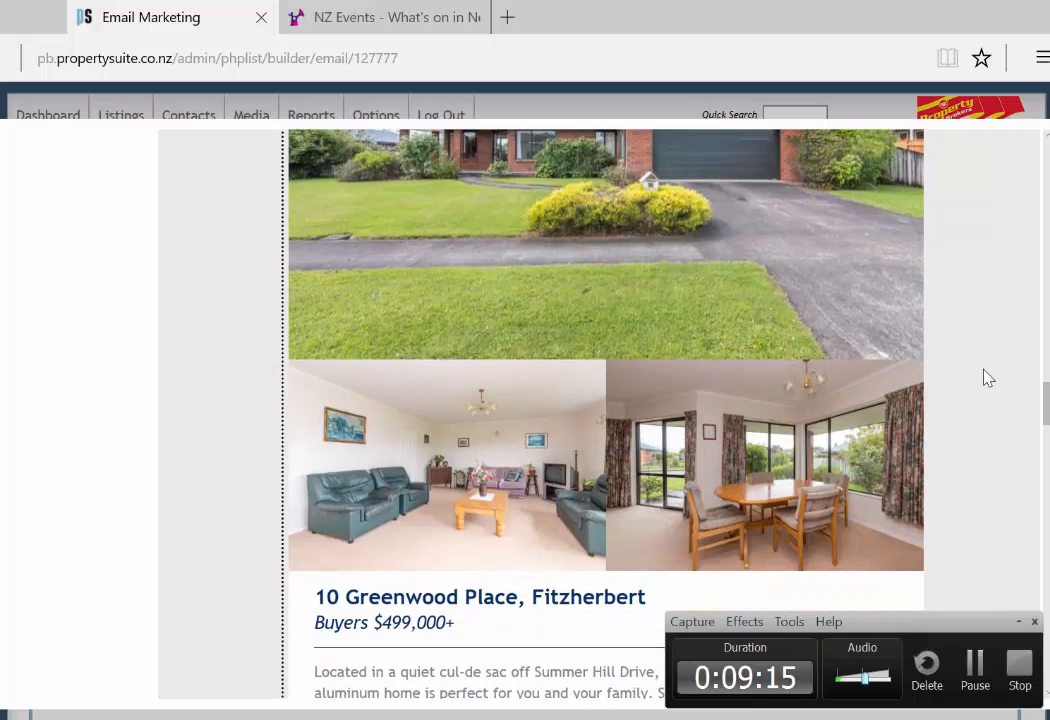
scroll(988, 376, "down", 3)
scroll(980, 381, "down", 2)
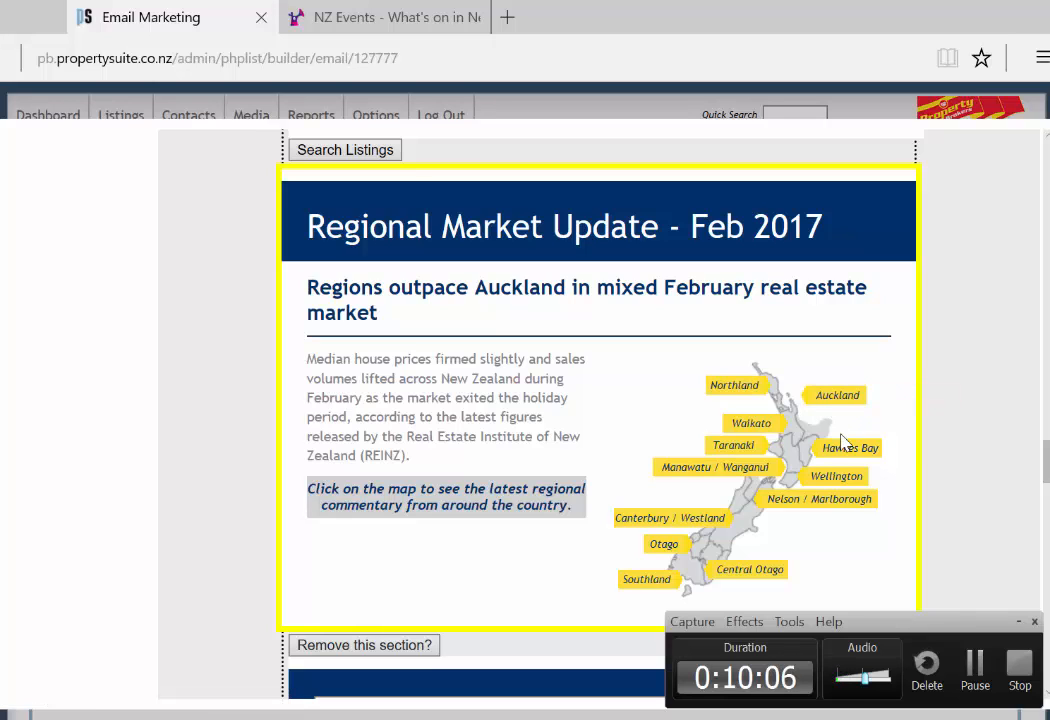
scroll(1020, 440, "down", 5)
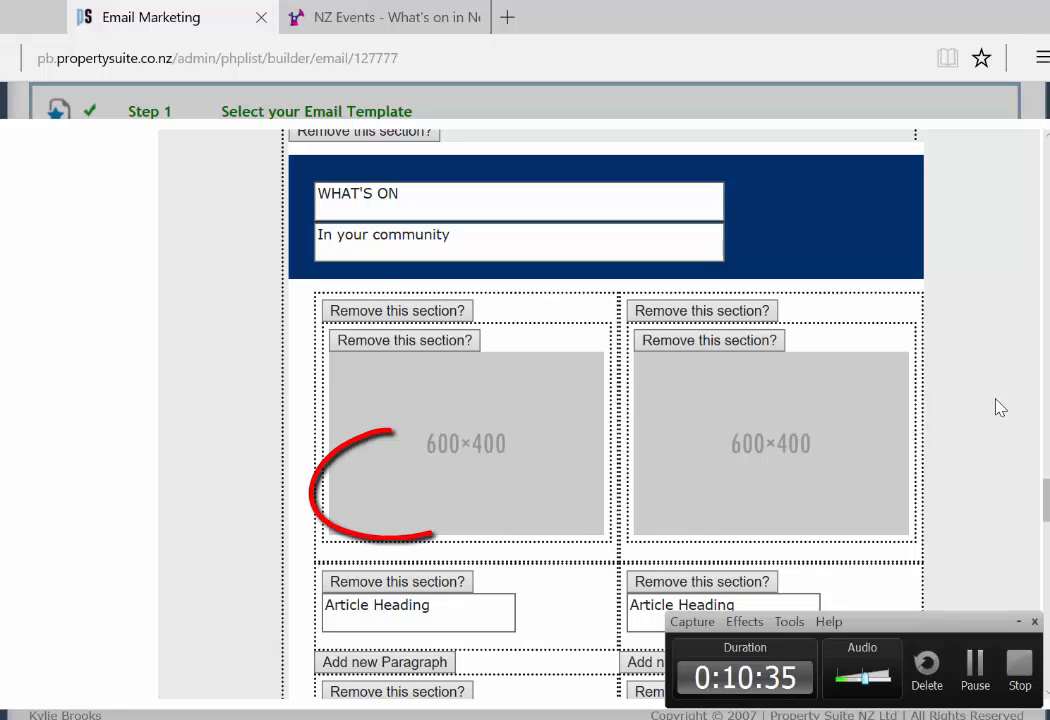
Step: Replace the 'In your community' subheading under WHAT'S ON with 'In Palmerston North'
scroll(867, 368, "up", 1)
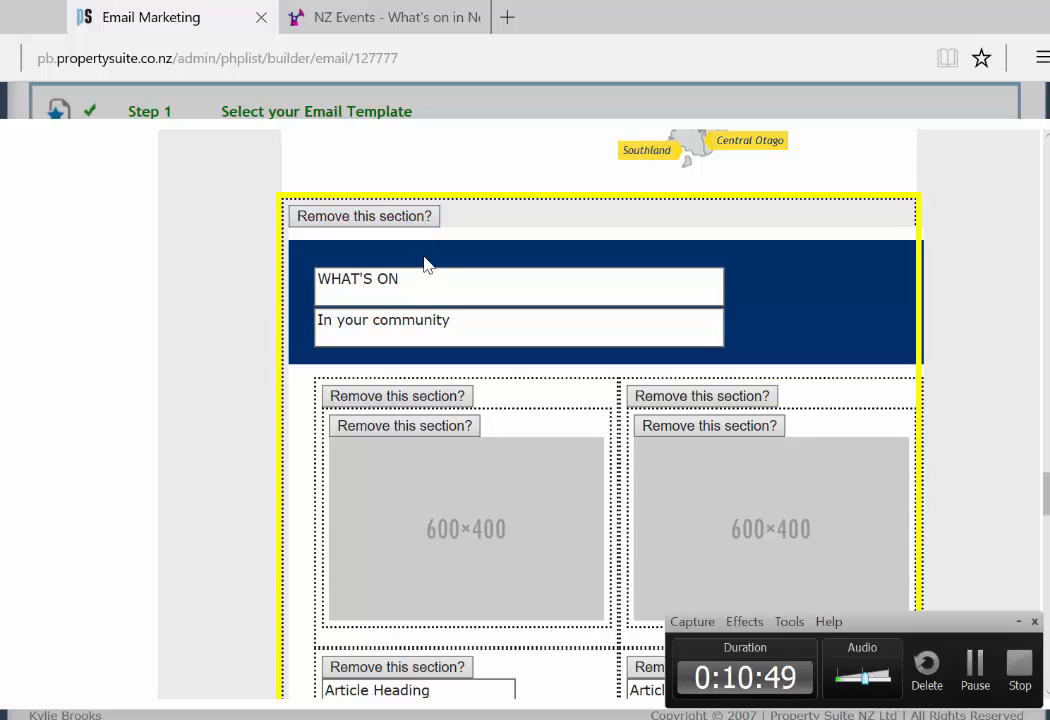
scroll(452, 330, "down", 3)
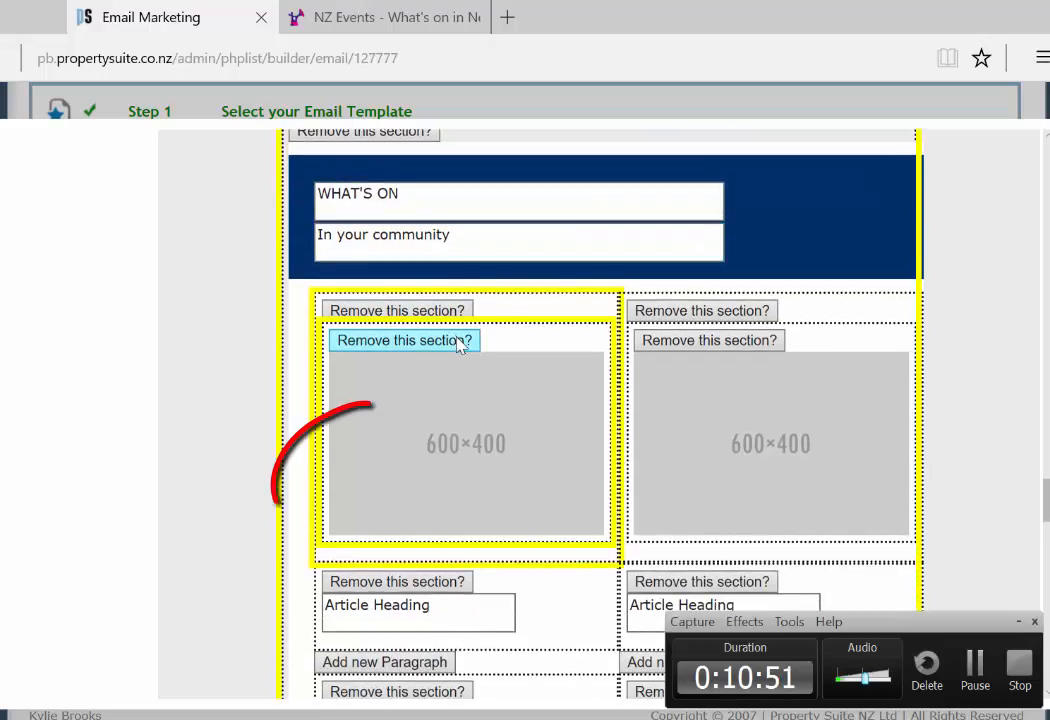
scroll(456, 346, "down", 7)
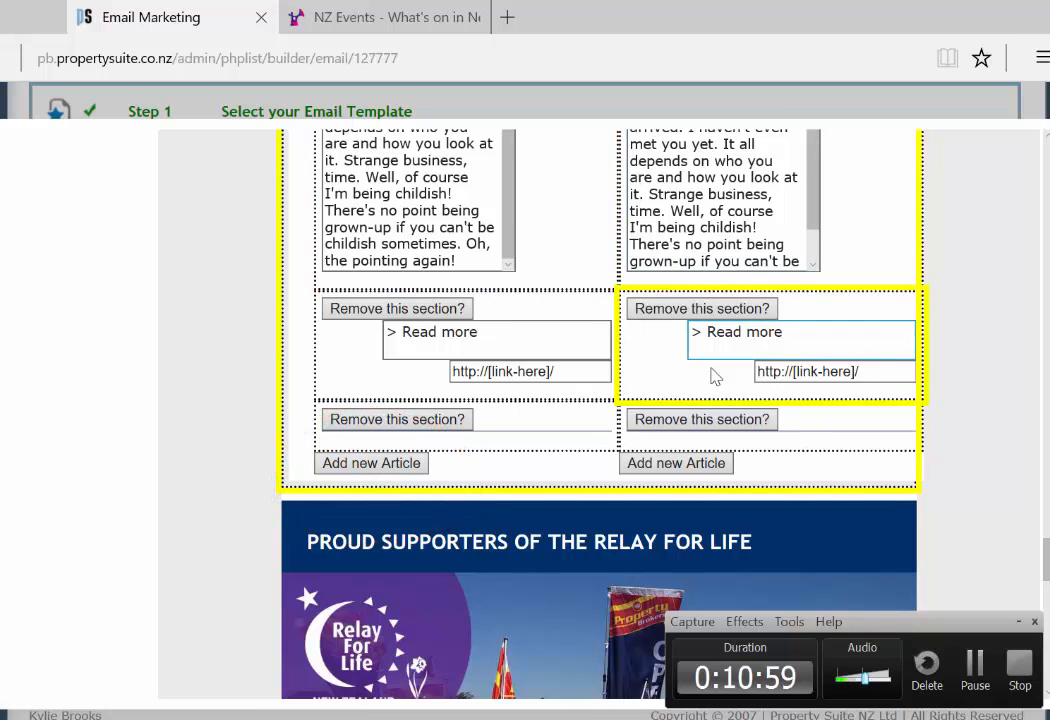
scroll(838, 447, "up", 4)
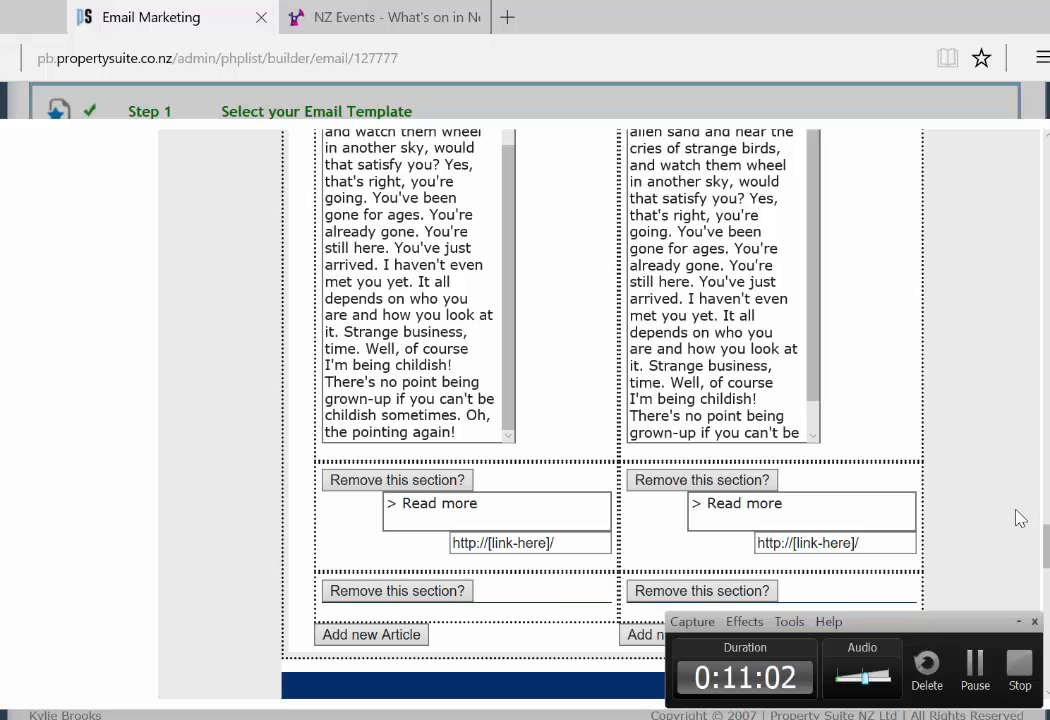
scroll(1020, 516, "up", 6)
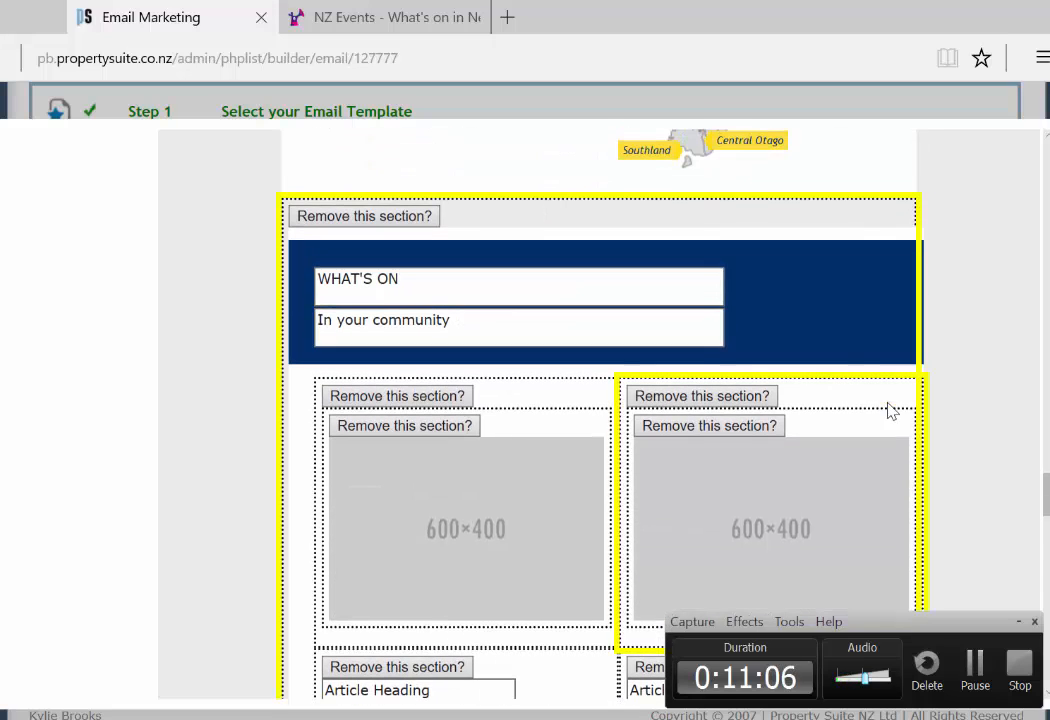
left_click(459, 279)
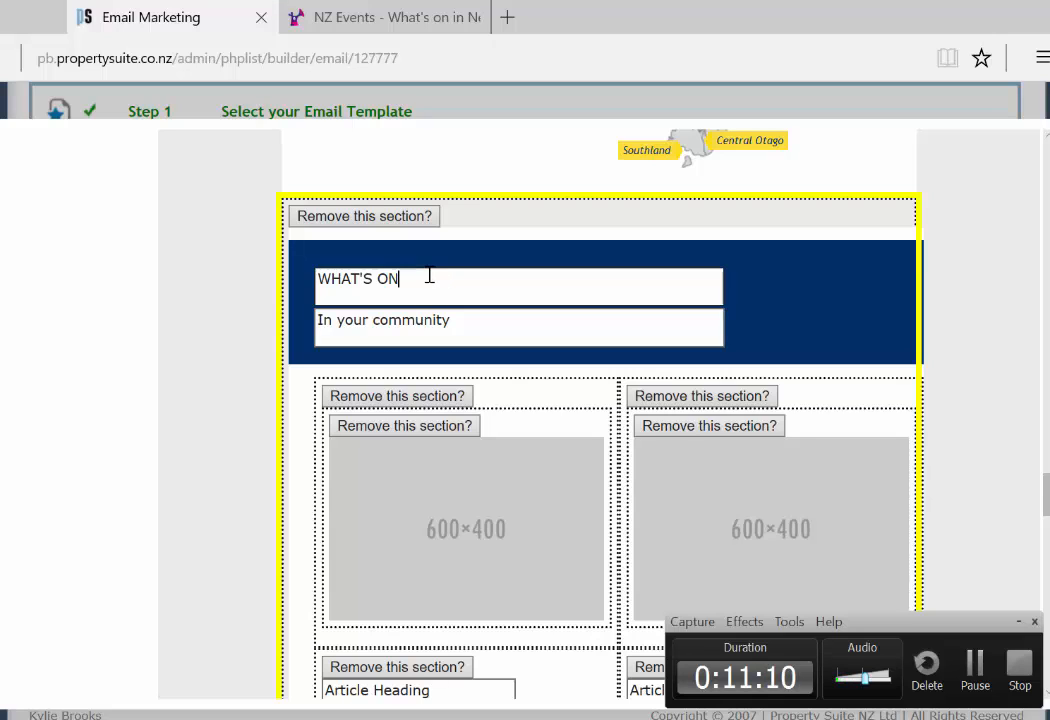
left_click(480, 333)
left_click_drag(408, 309, 322, 317)
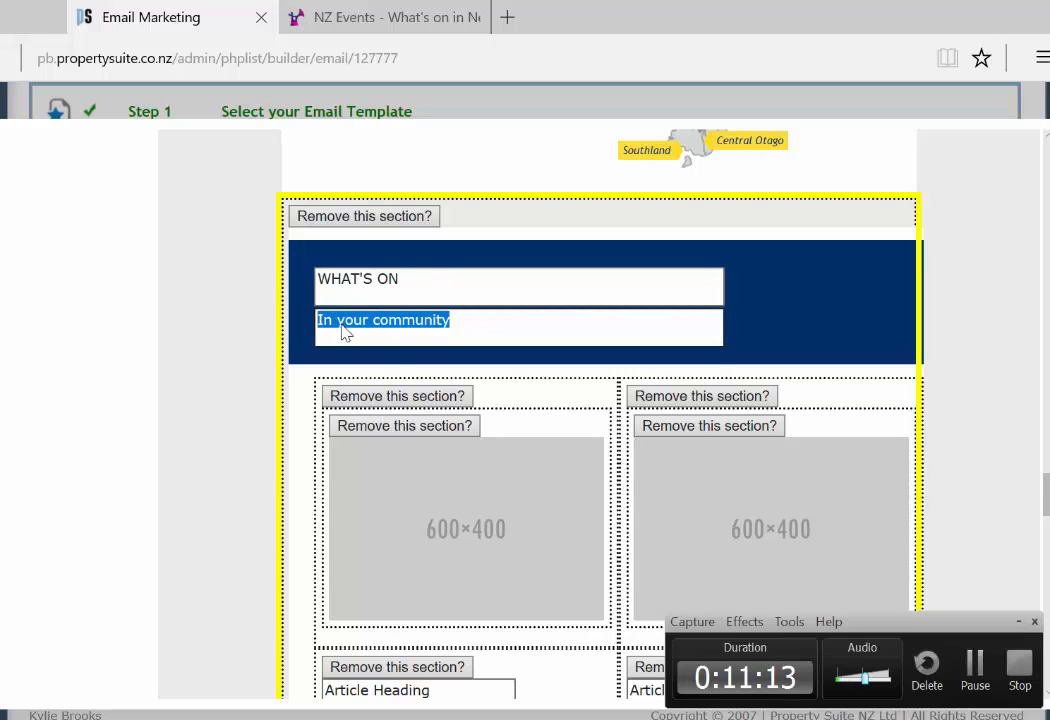
type("In Palmer")
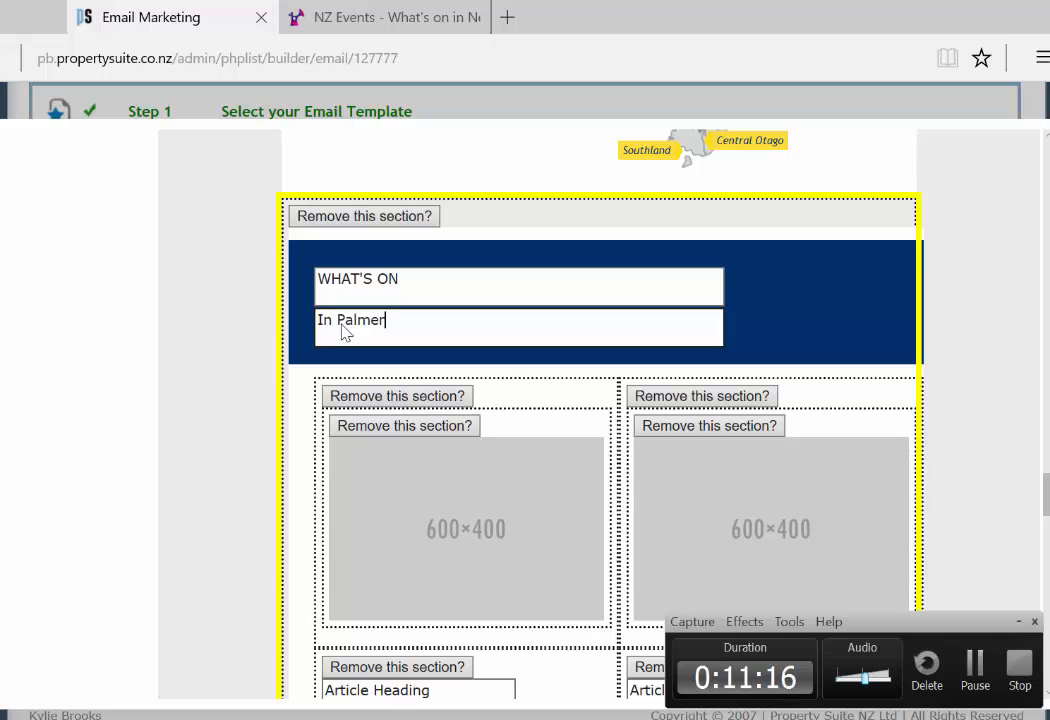
type("ston North")
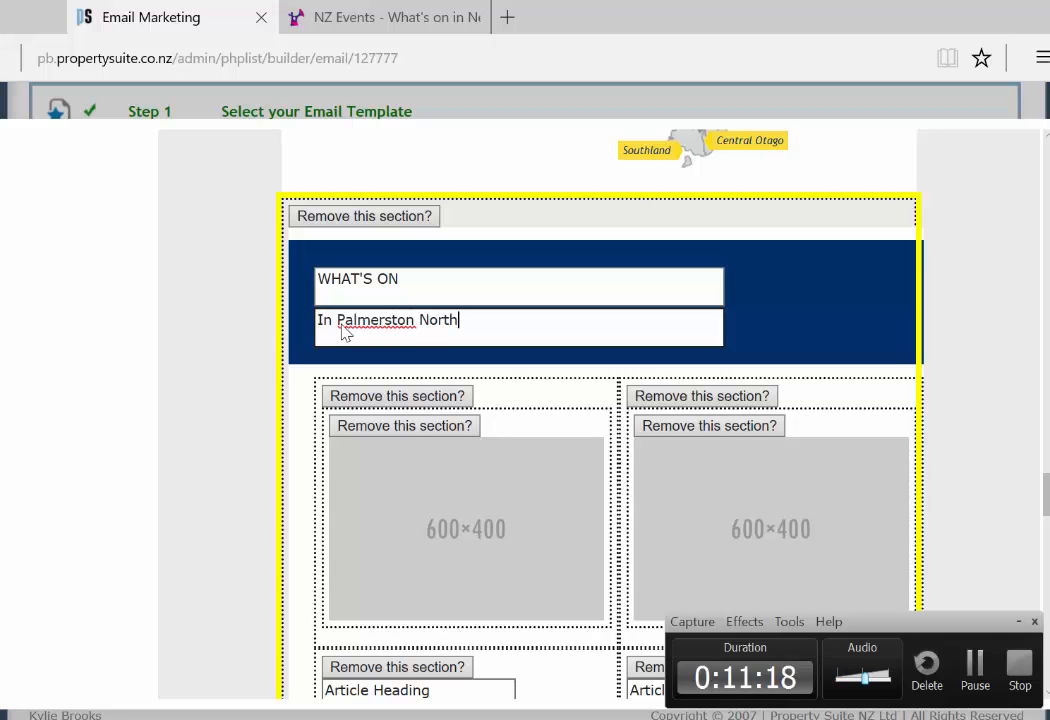
scroll(485, 340, "down", 2)
Step: Give the first article the School Dance.jpg picture and begin typing its 'School Dance' heading
left_click(485, 340)
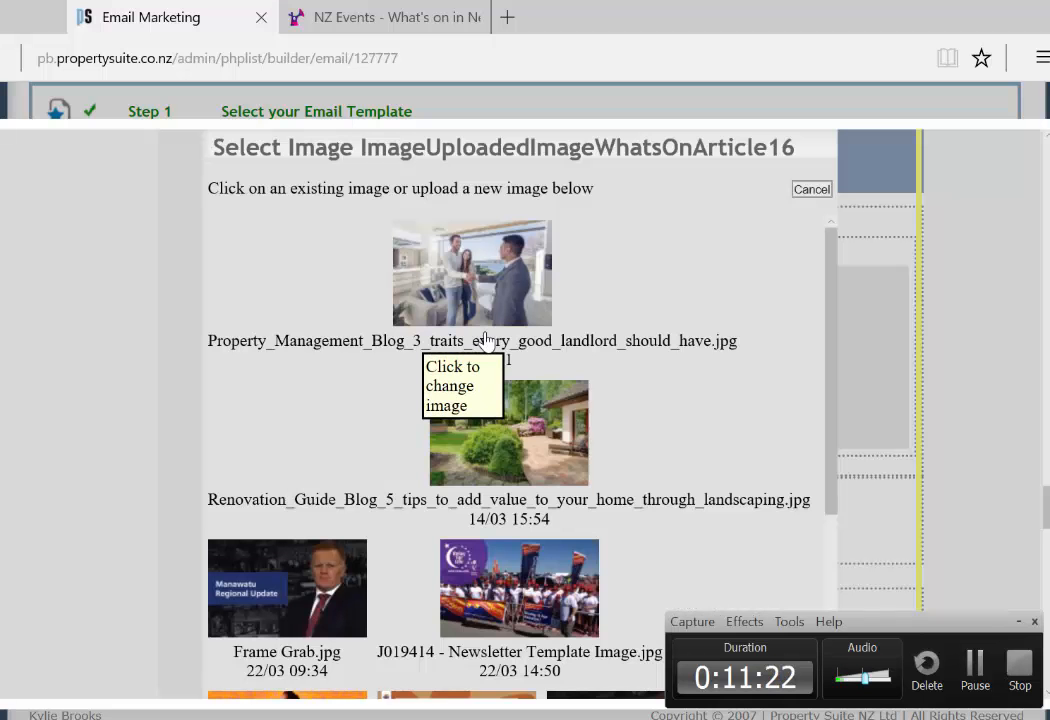
scroll(544, 358, "down", 3)
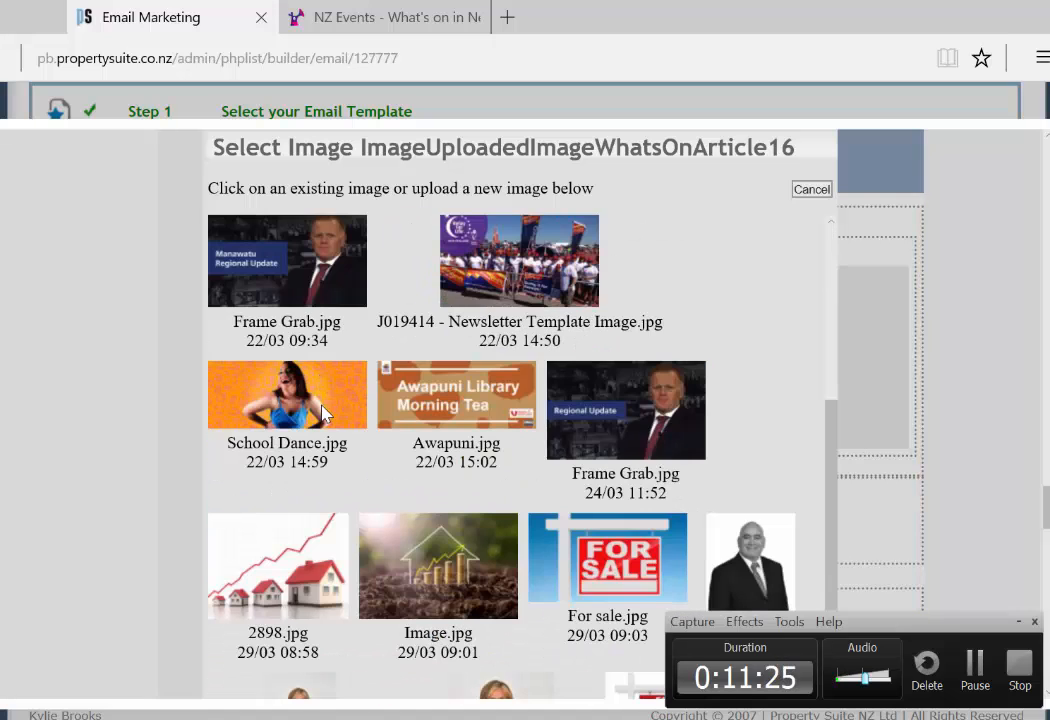
left_click(313, 400)
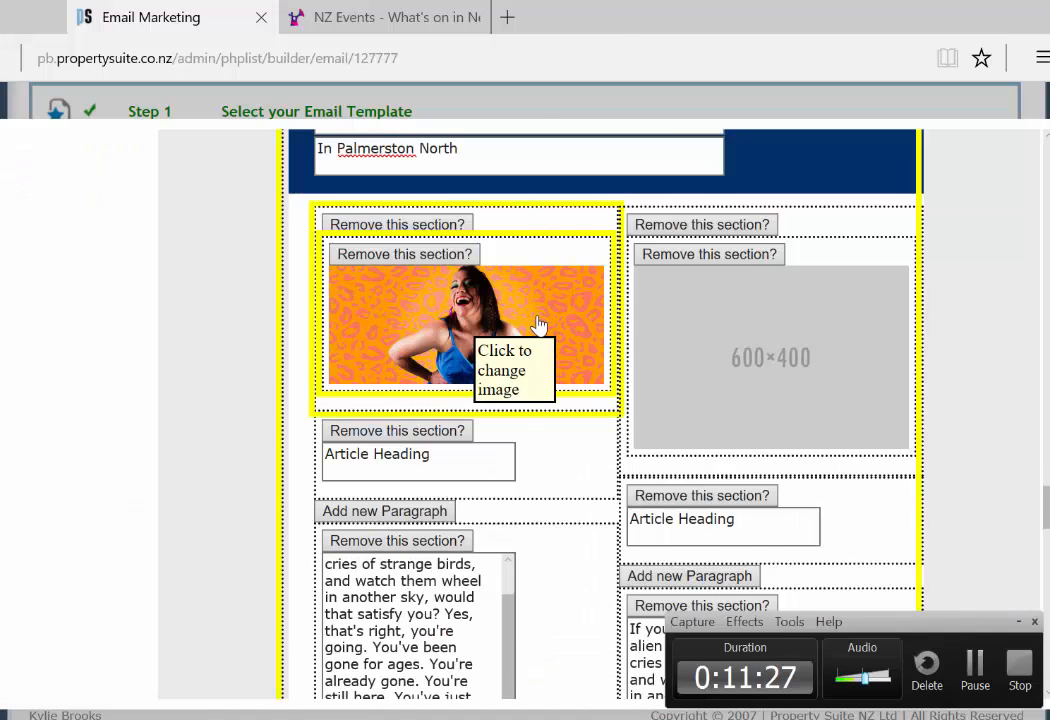
scroll(530, 330, "down", 1)
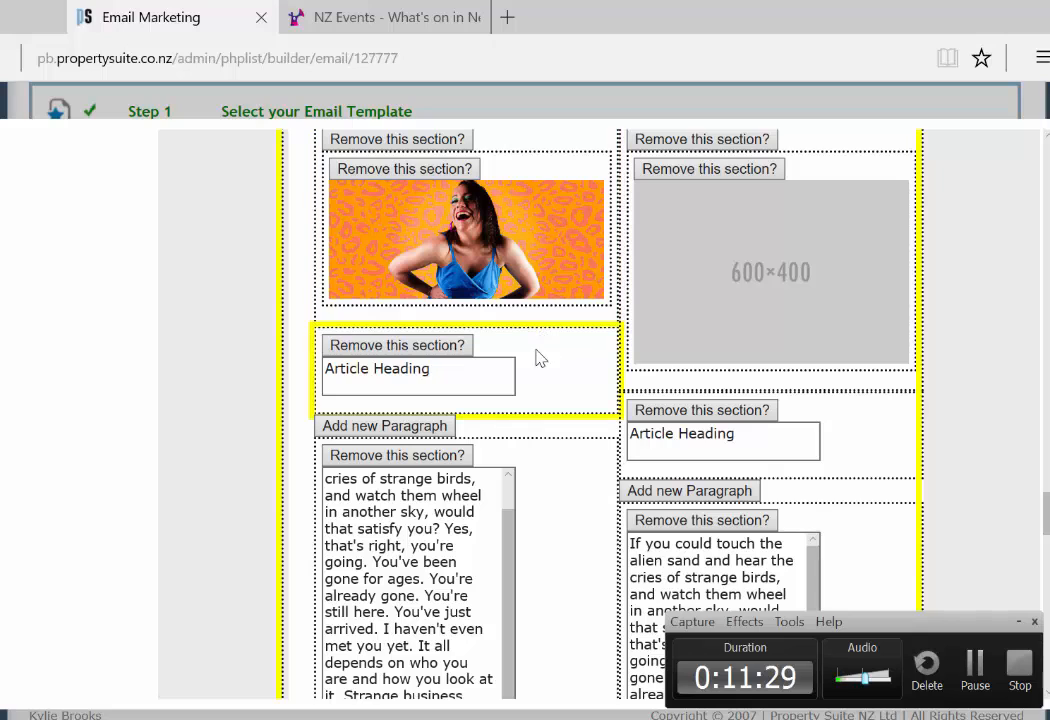
left_click(510, 362)
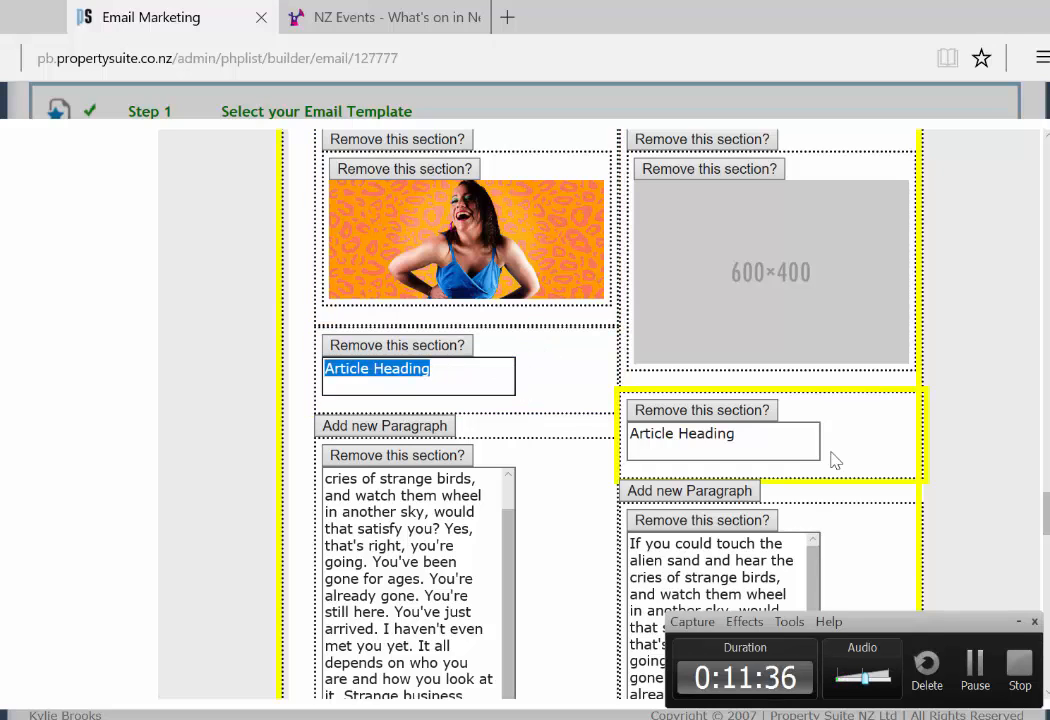
type("Scho")
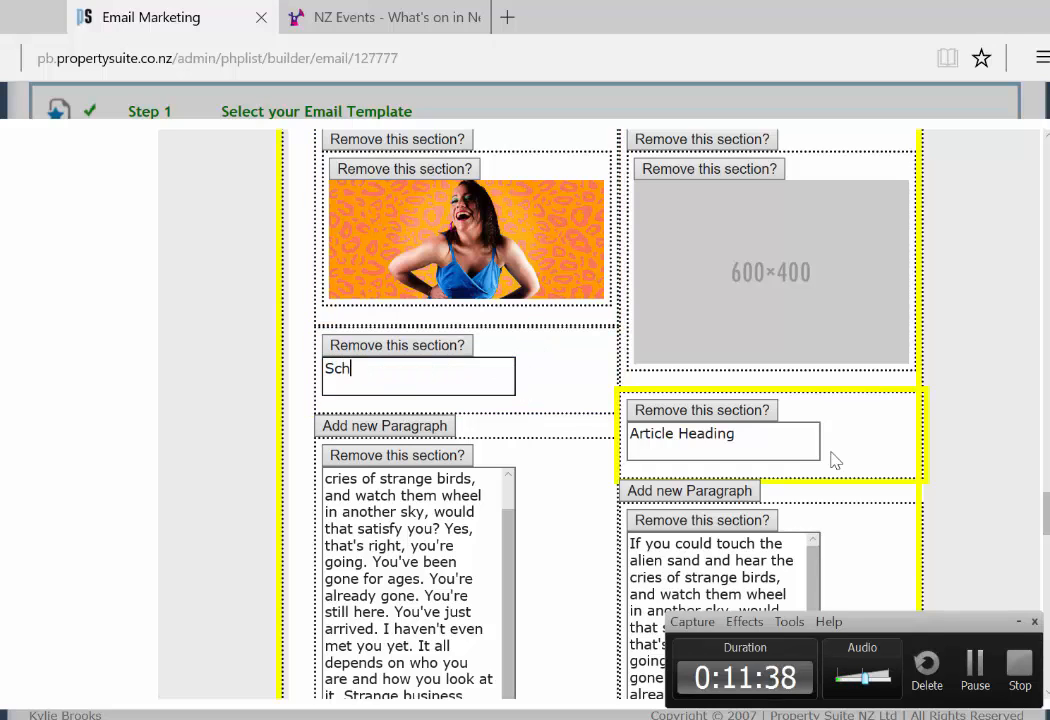
type("o")
Step: Finish the heading text and add a new paragraph block to the What's On articles
type("l Dance")
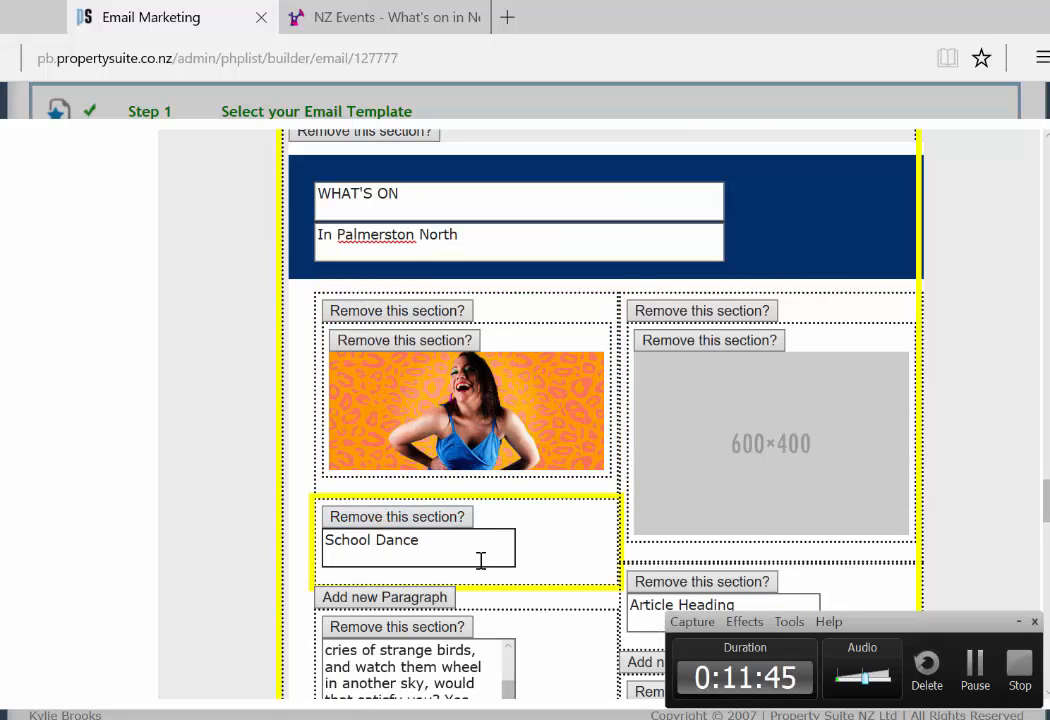
scroll(480, 558, "down", 1)
scroll(484, 528, "down", 1)
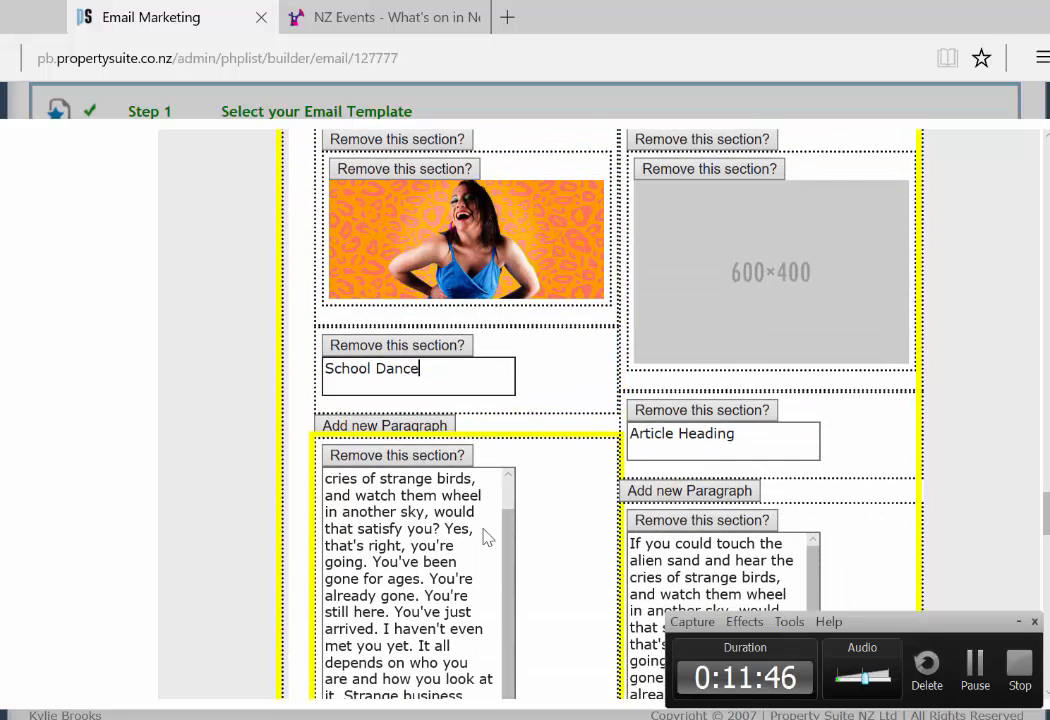
mouse_move(436, 432)
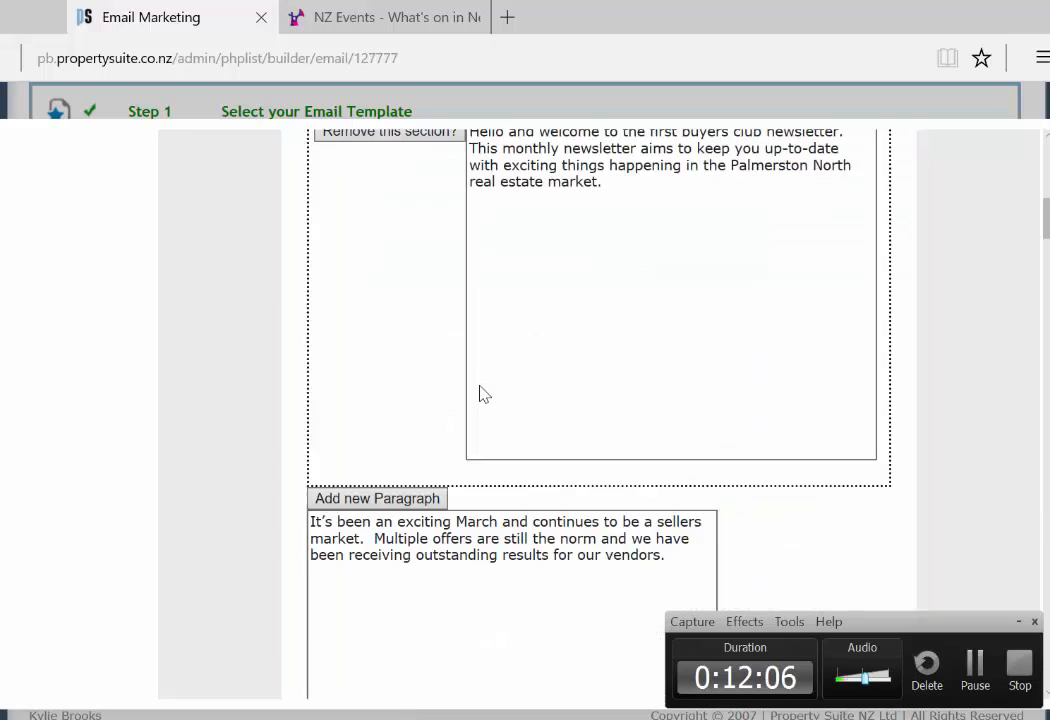
scroll(480, 393, "down", 5)
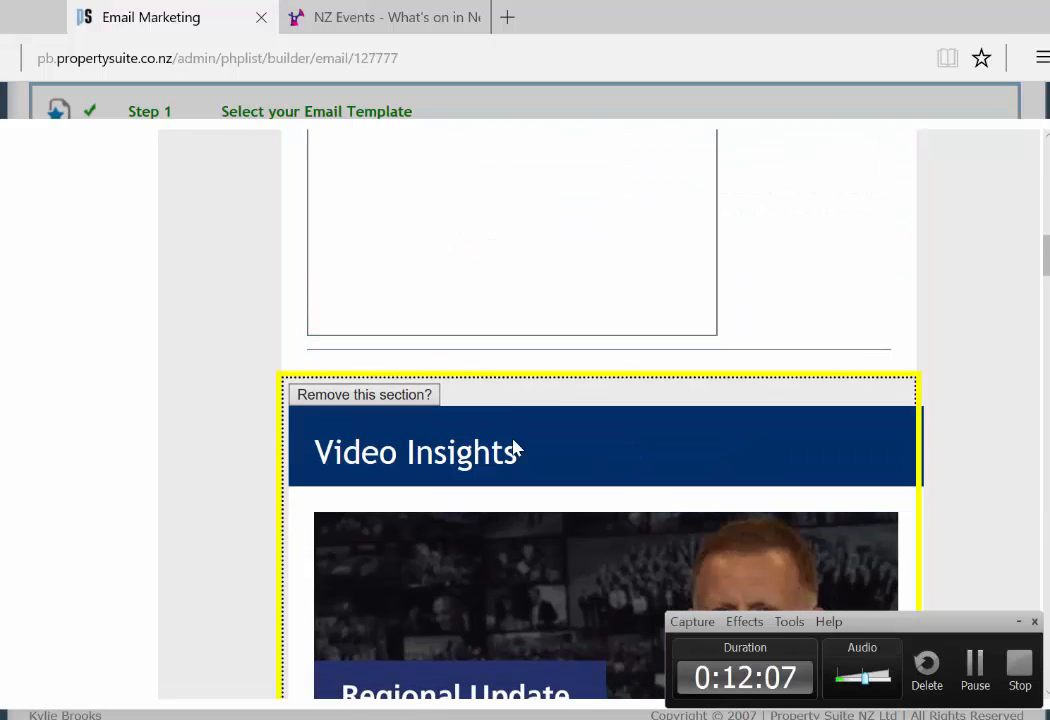
scroll(514, 450, "down", 10)
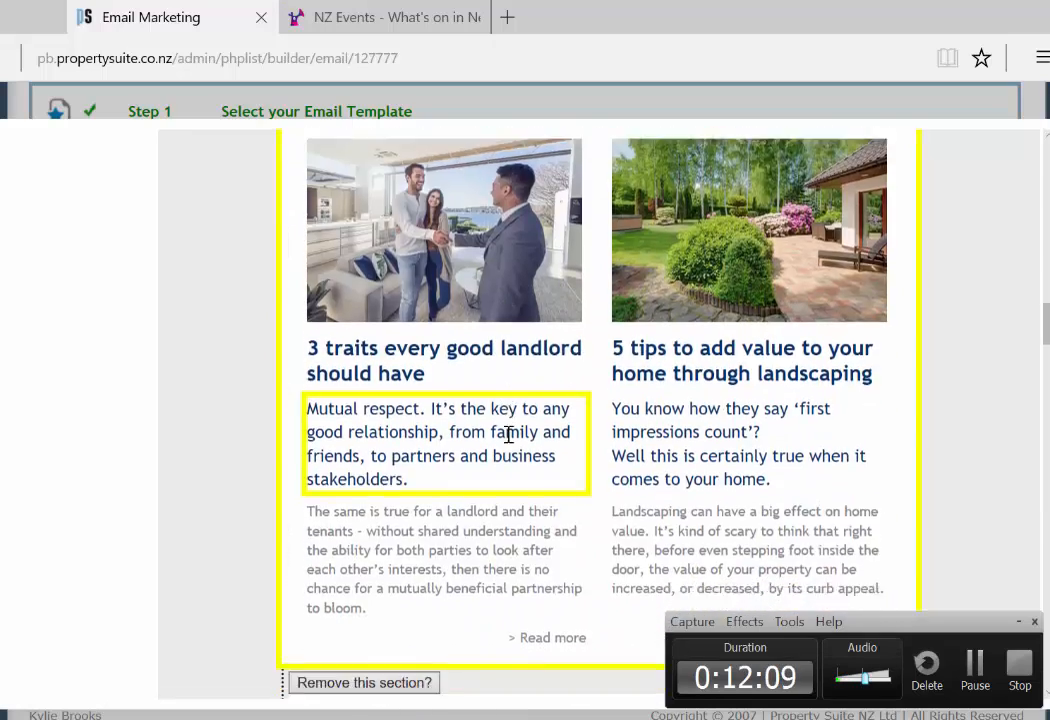
scroll(508, 434, "down", 15)
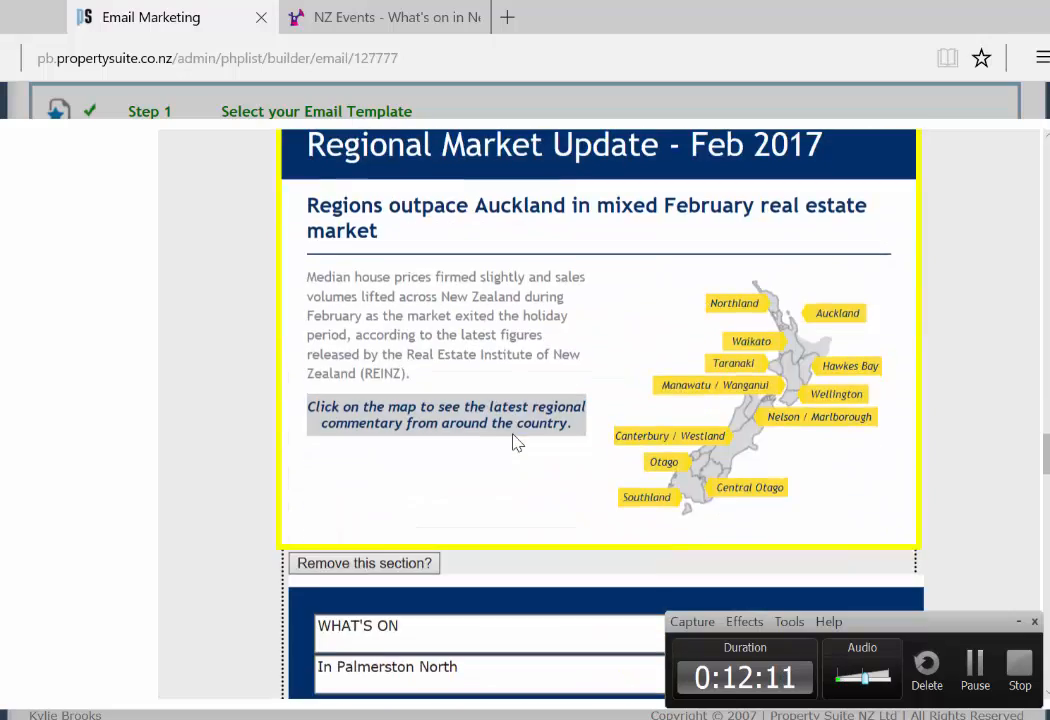
scroll(497, 430, "down", 7)
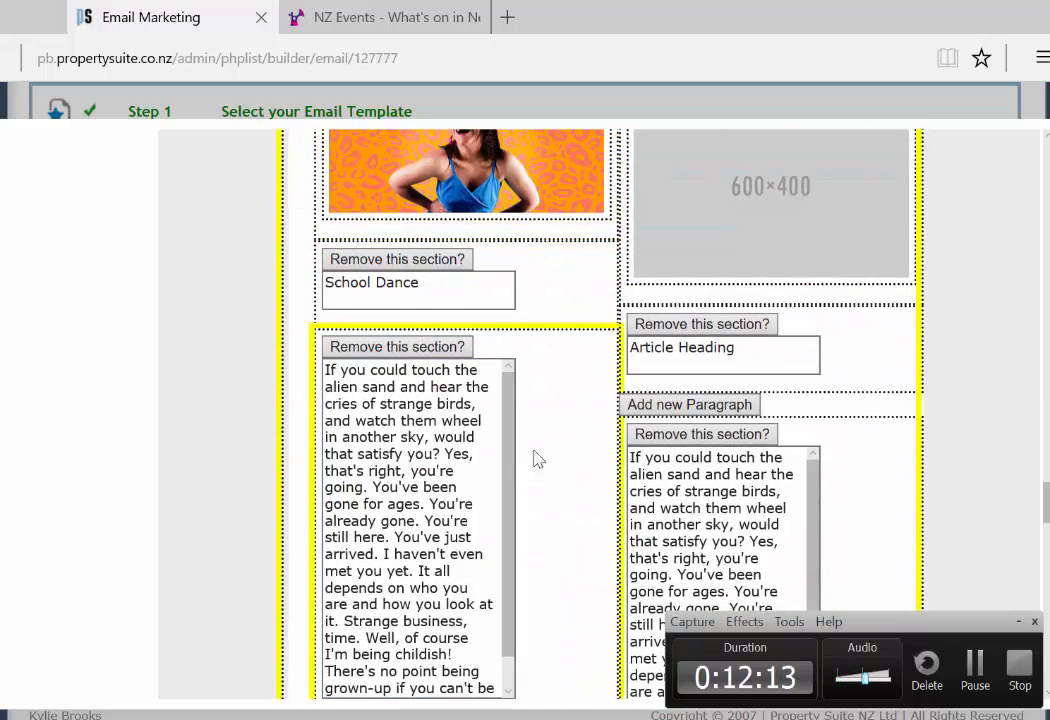
left_click(718, 405)
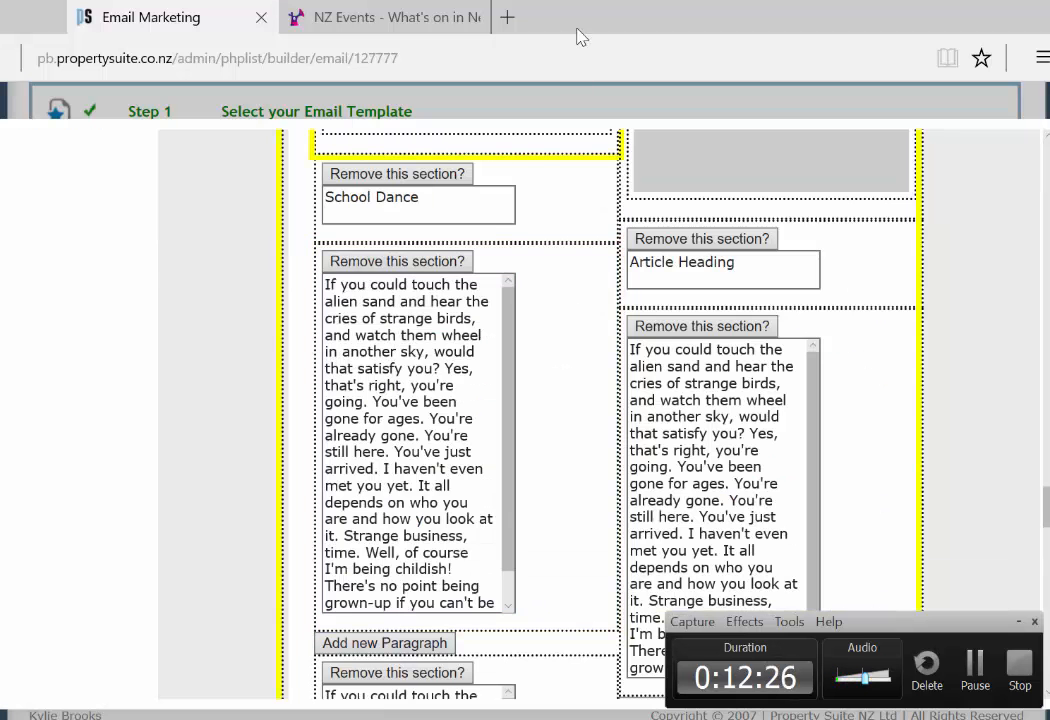
Step: On Eventfinda, go to Manawatu / Whanganui, Palmerston North, School Dance, and select its tagline
left_click(388, 22)
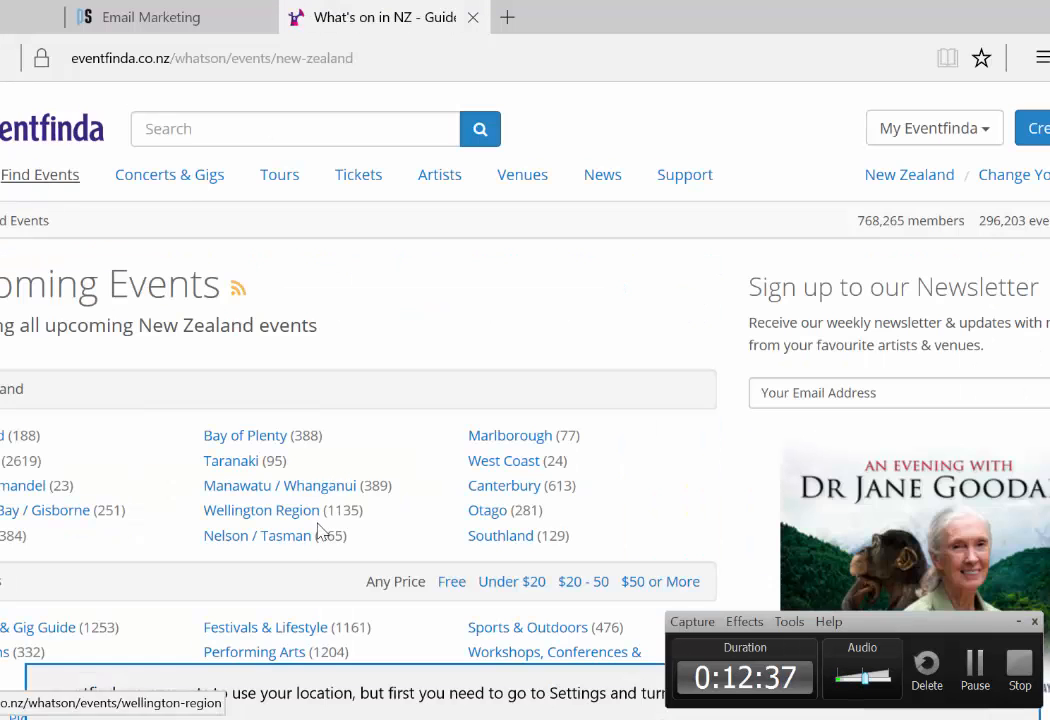
left_click(335, 495)
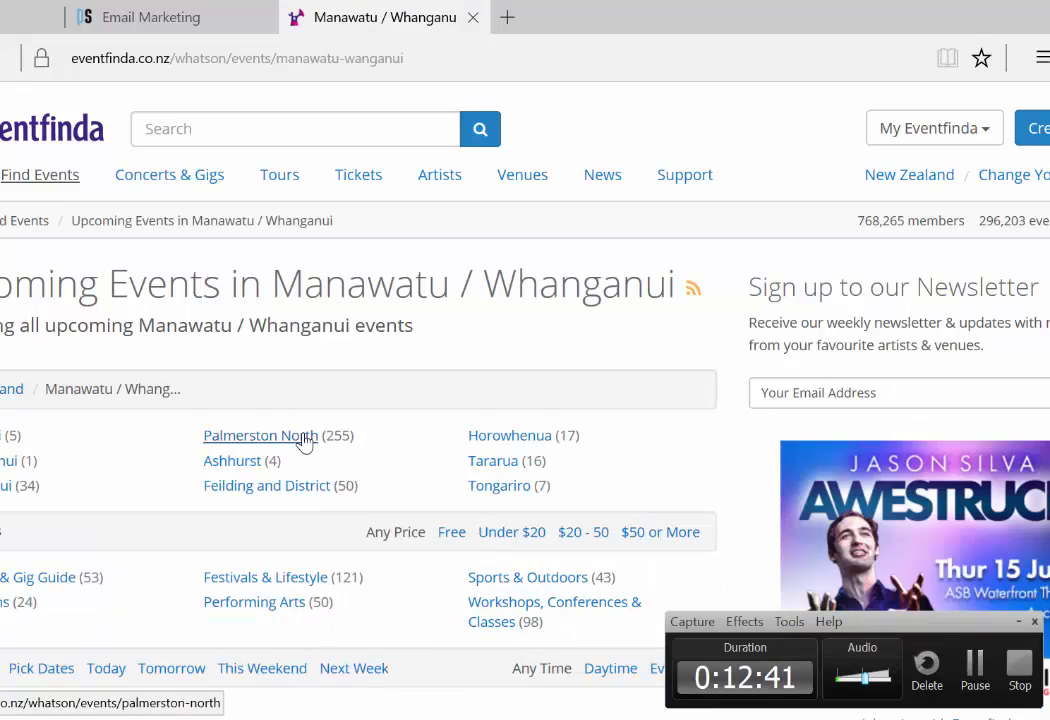
left_click(305, 436)
scroll(373, 569, "down", 5)
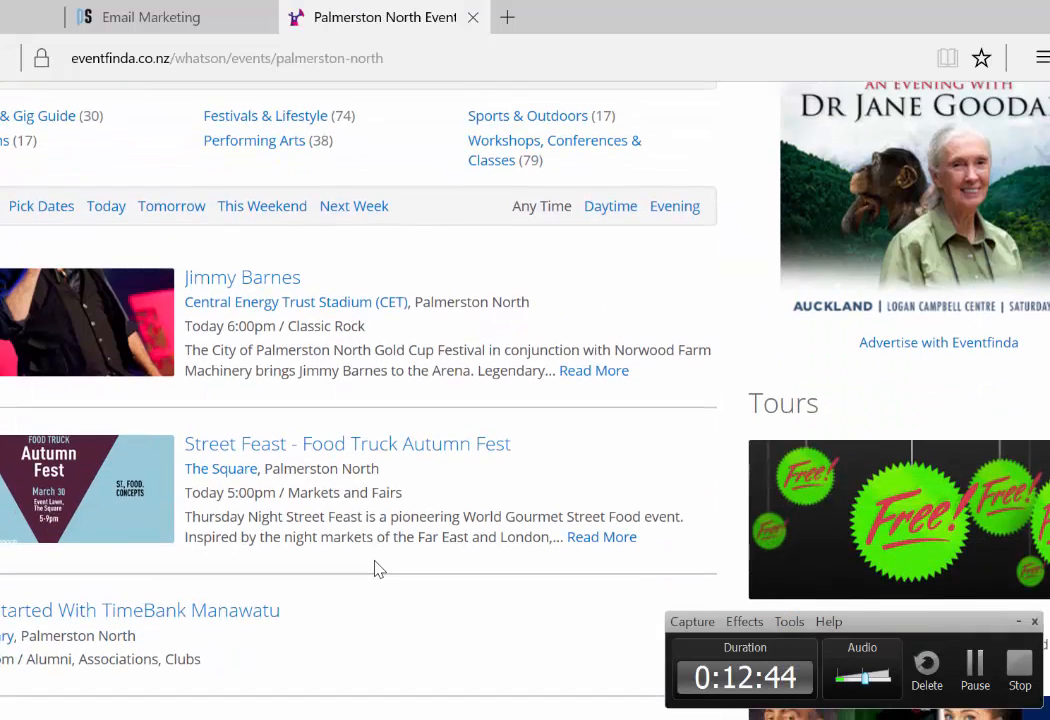
scroll(376, 568, "down", 3)
scroll(379, 567, "down", 3)
scroll(375, 565, "down", 10)
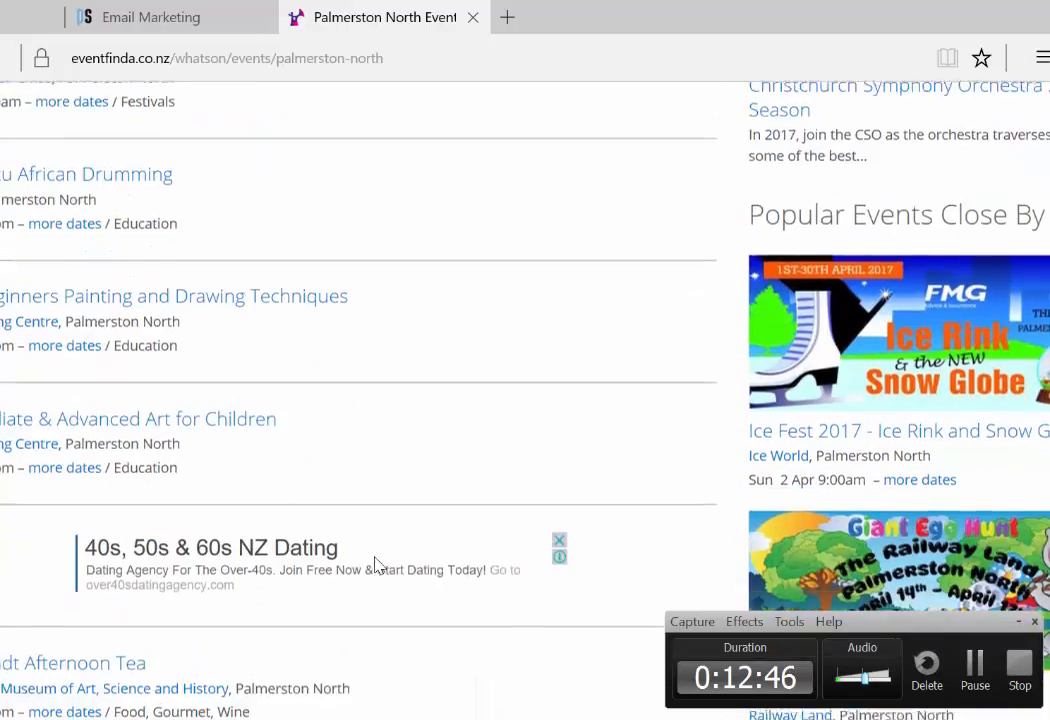
left_click(246, 356)
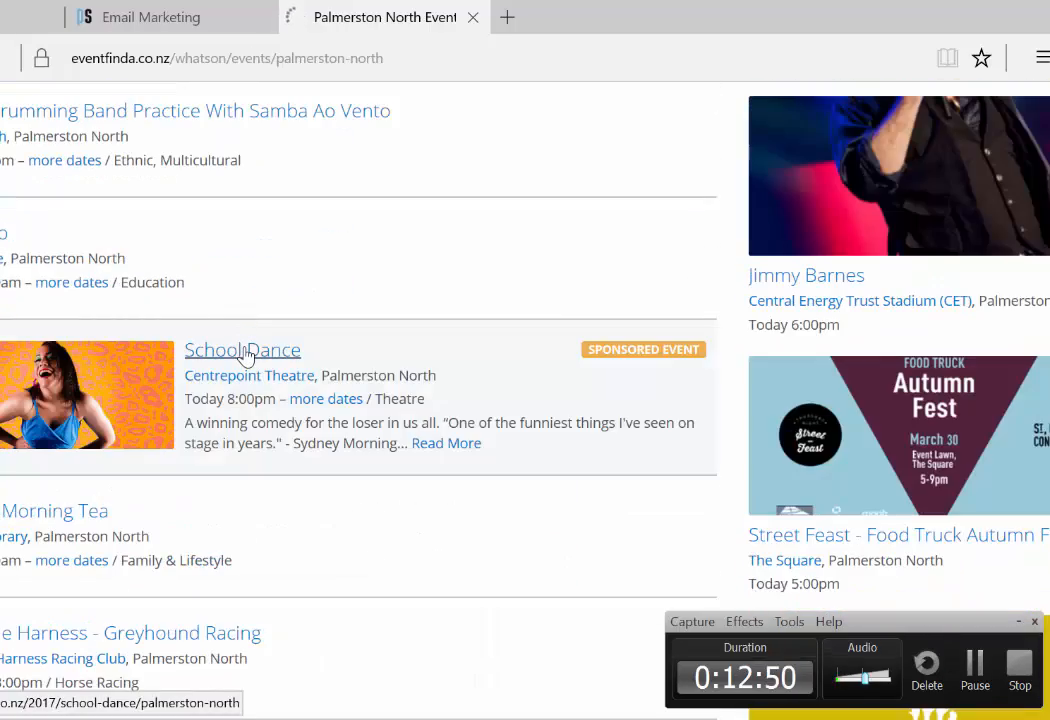
scroll(241, 376, "down", 10)
scroll(242, 378, "down", 6)
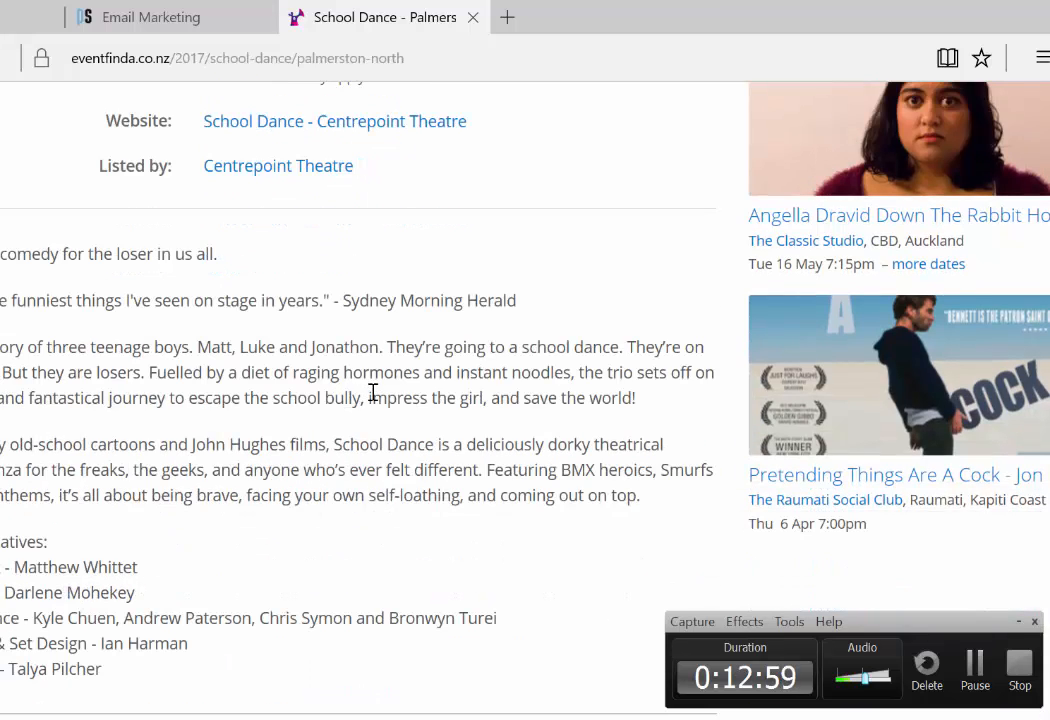
left_click_drag(226, 258, 35, 274)
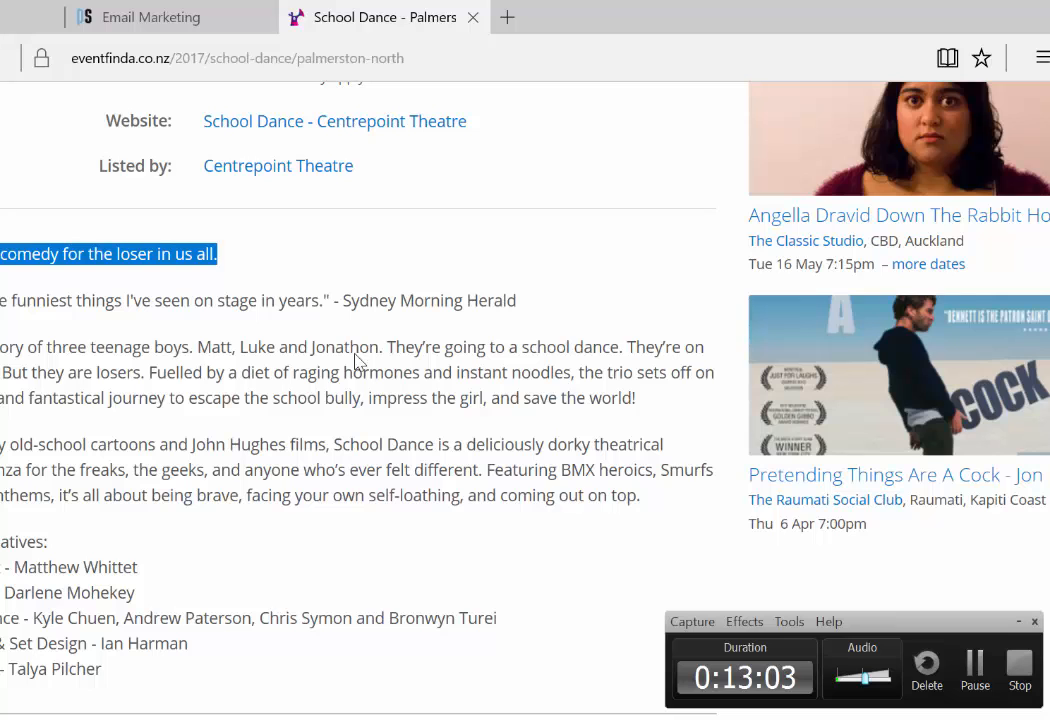
Step: Replace the article's placeholder paragraph with the School Dance tagline and clear the next paragraph
left_click(153, 20)
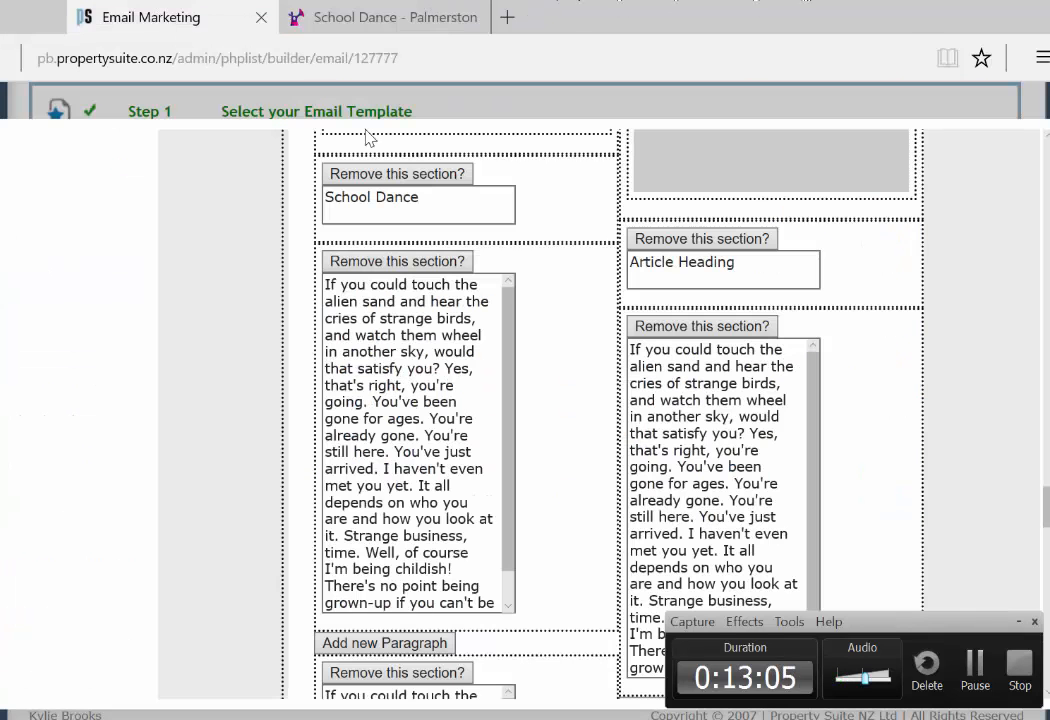
left_click_drag(480, 600, 309, 293)
key("BackSpace")
type("A winning comedy for the loser in us all.")
scroll(425, 628, "down", 5)
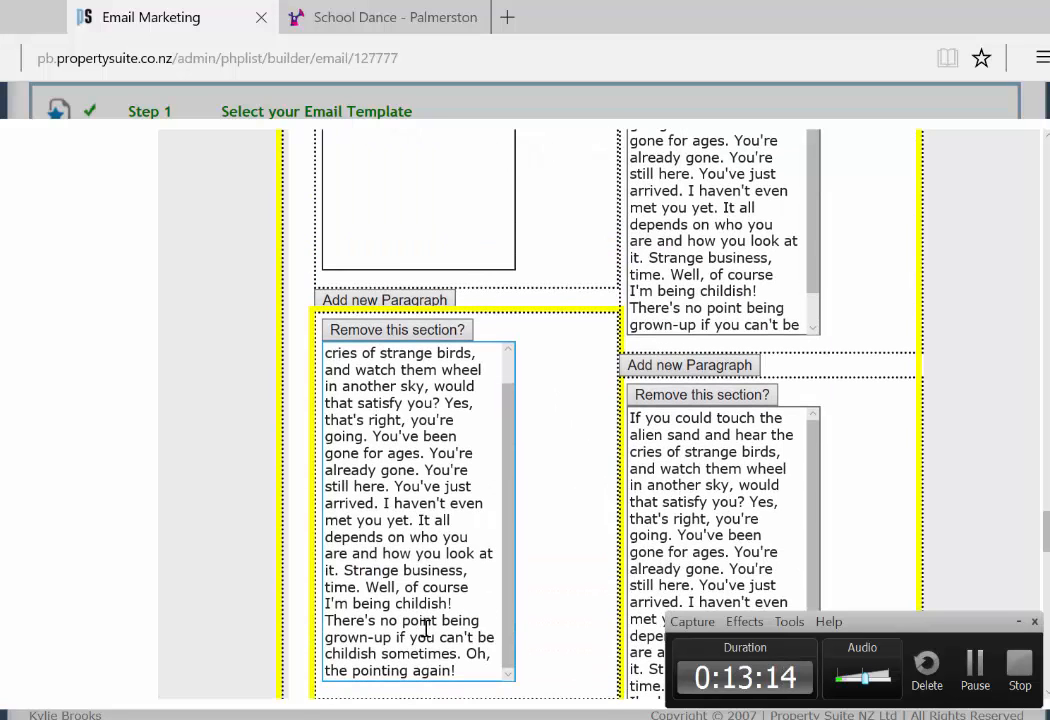
left_click_drag(460, 678, 300, 335)
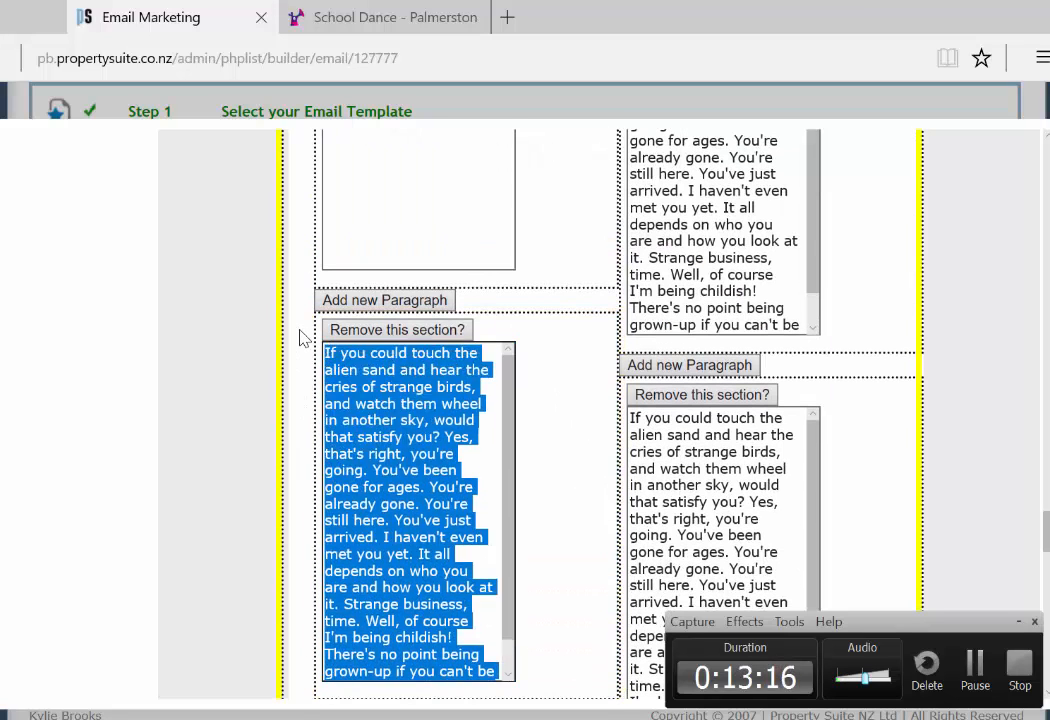
key("BackSpace")
Step: Select the event's story summary and clear the placeholder Read more link address
left_click(398, 18)
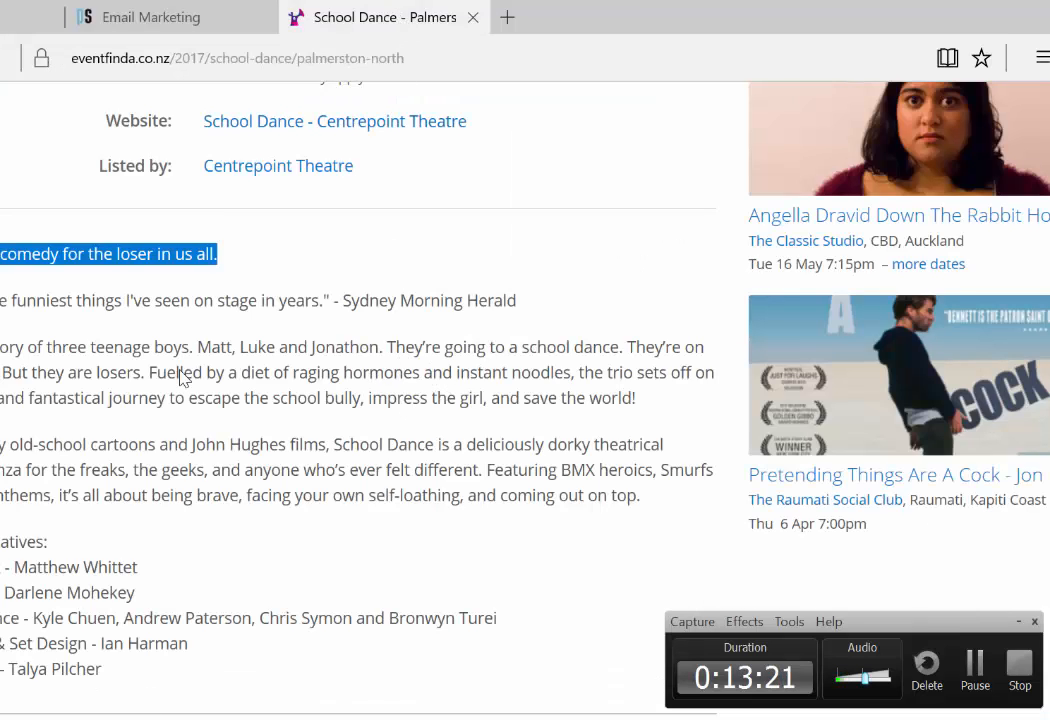
left_click_drag(146, 372, 5, 347)
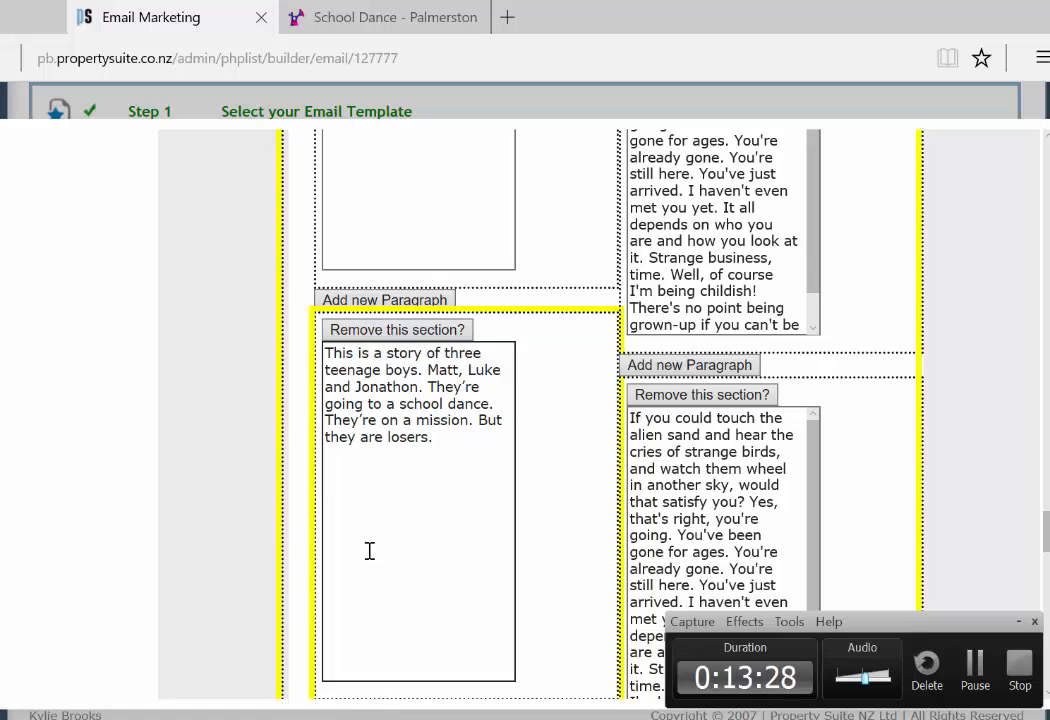
scroll(368, 551, "down", 3)
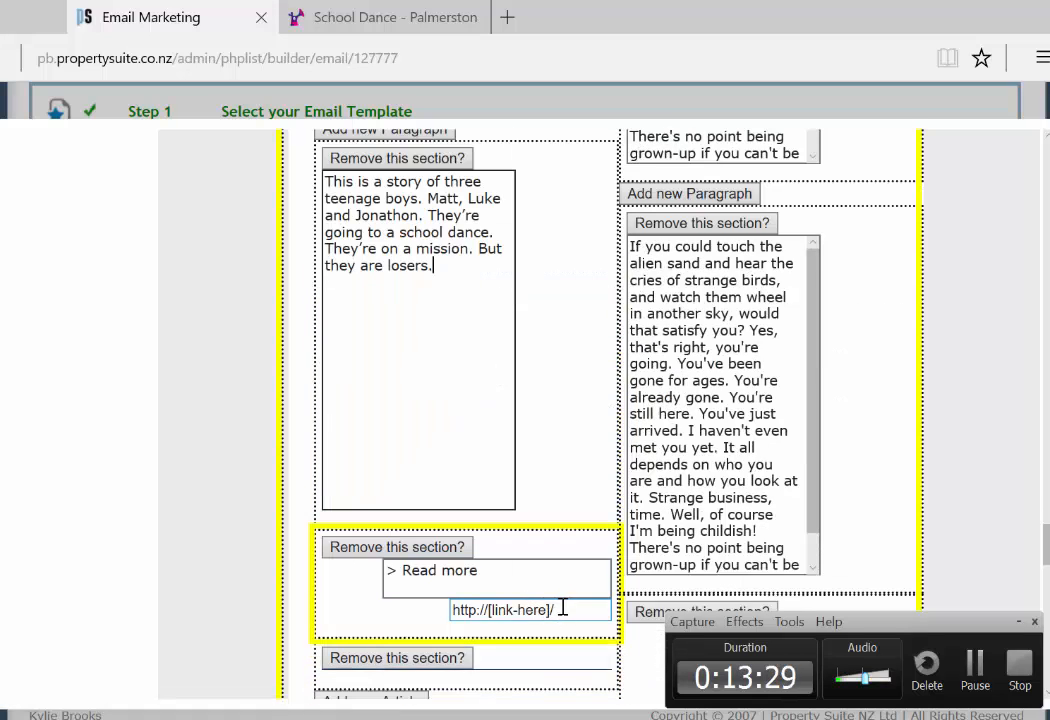
triple_click(563, 607)
key("BackSpace")
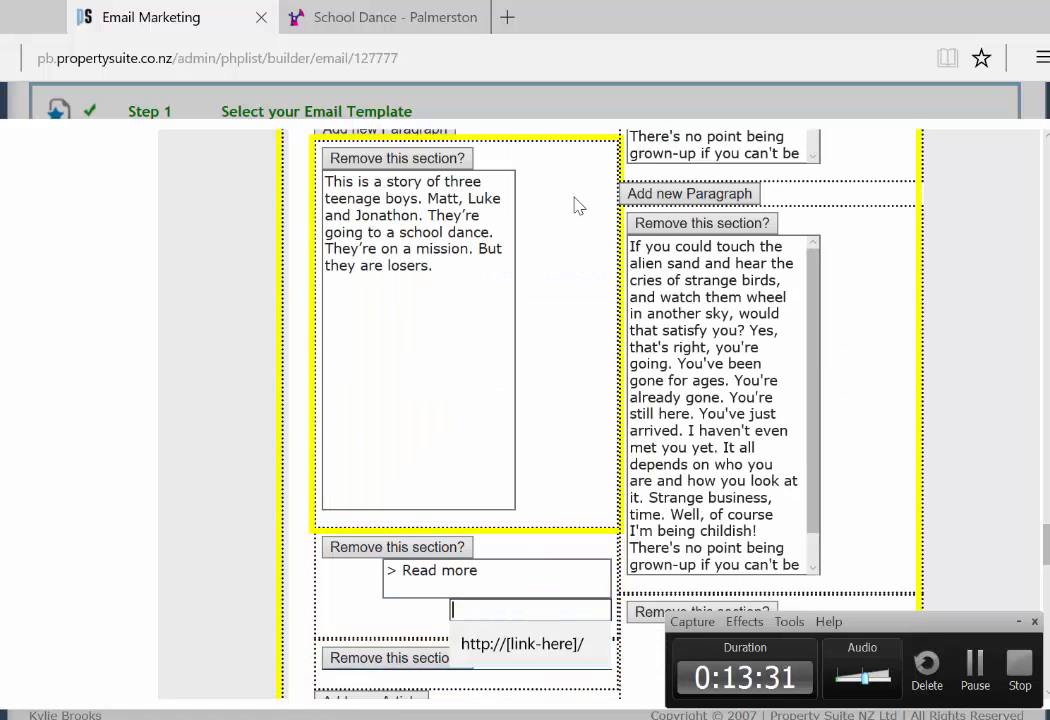
Step: Paste the School Dance event page address into the Read more link field
left_click(405, 17)
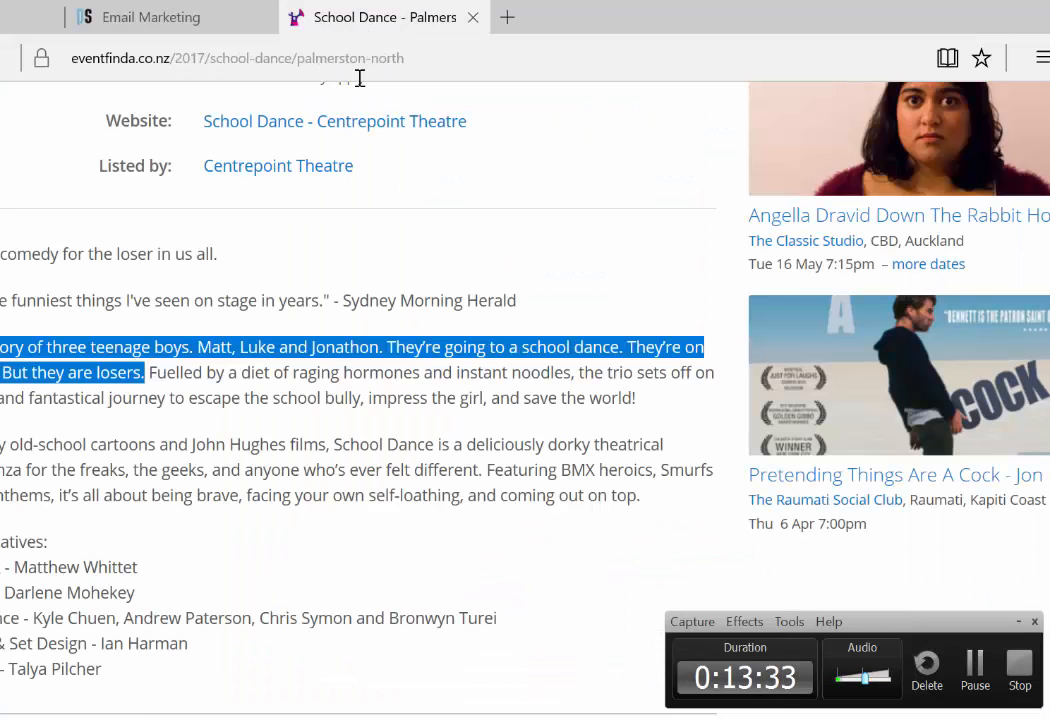
left_click(453, 60)
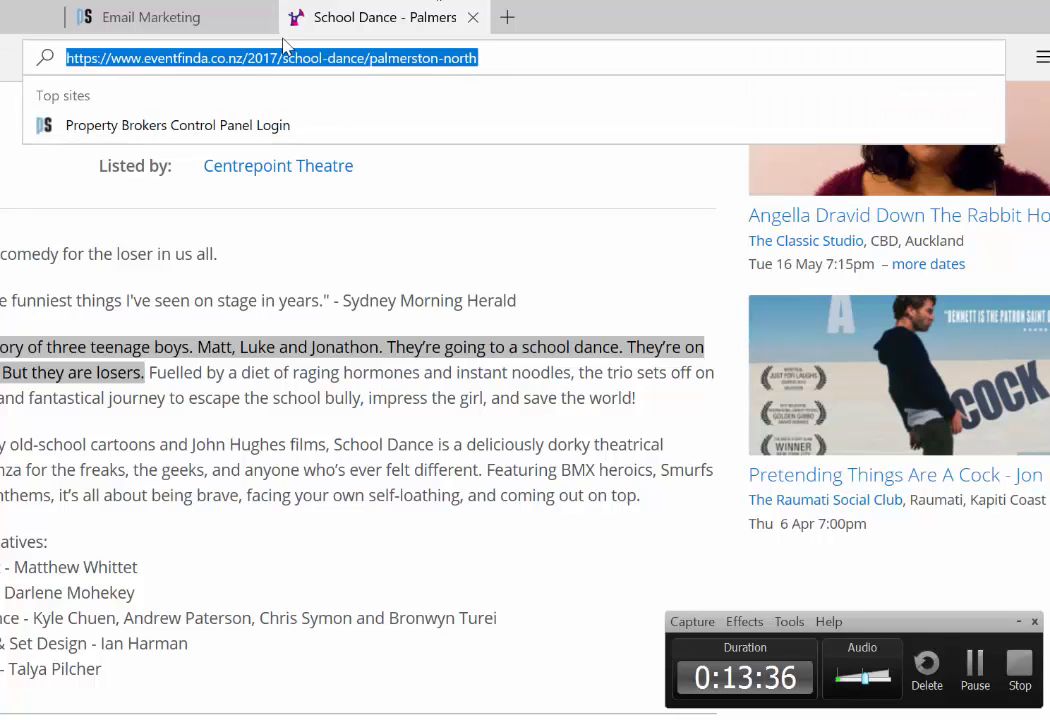
left_click(134, 17)
left_click(500, 612)
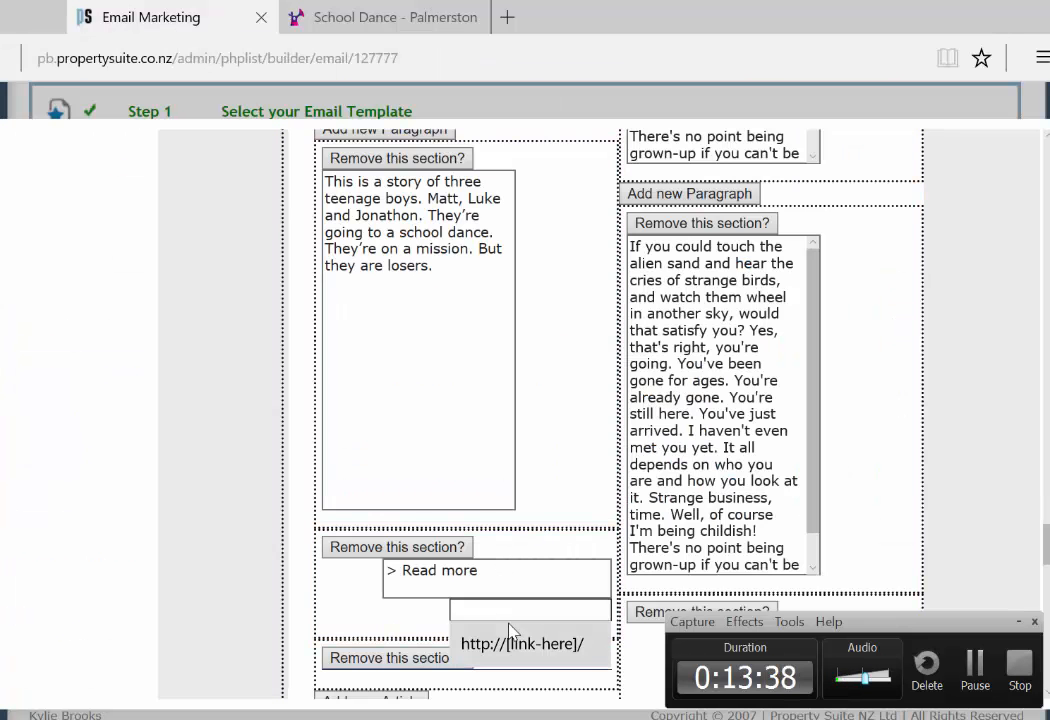
key("ctrl+v")
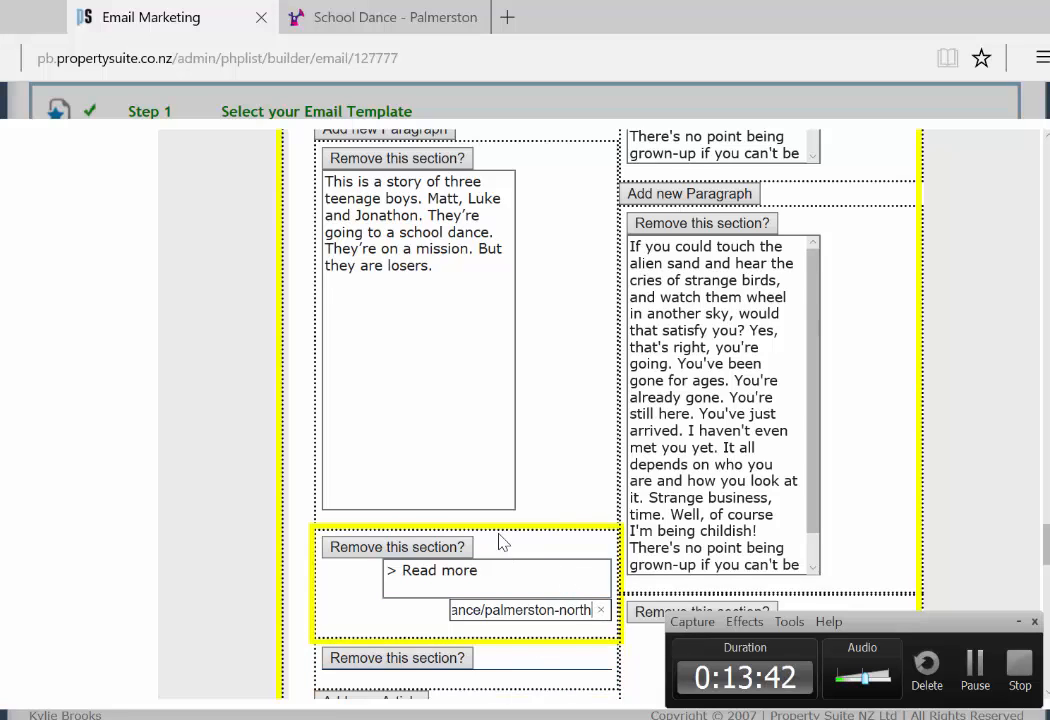
left_click(483, 373)
scroll(483, 373, "up", 1)
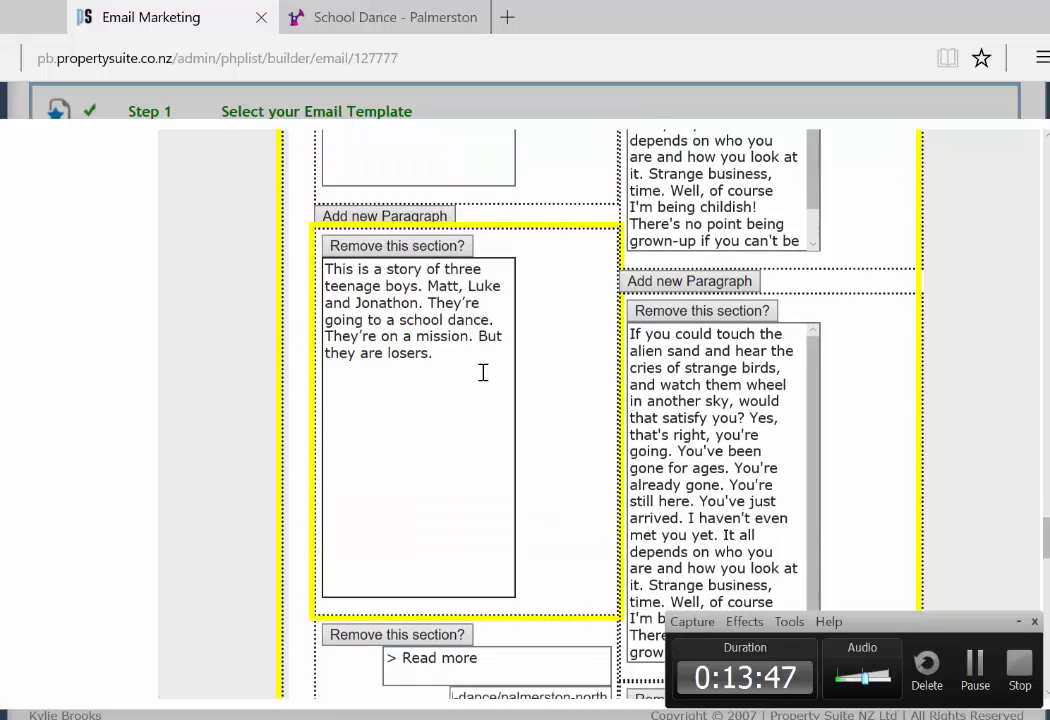
scroll(487, 365, "down", 2)
scroll(523, 489, "up", 5)
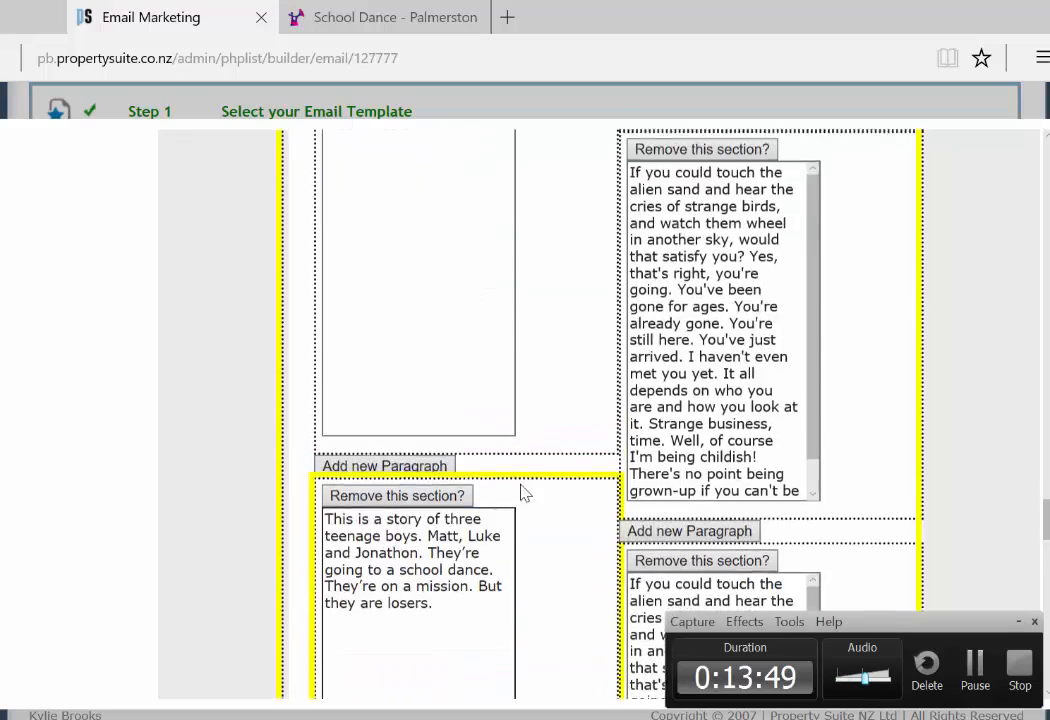
scroll(521, 492, "up", 5)
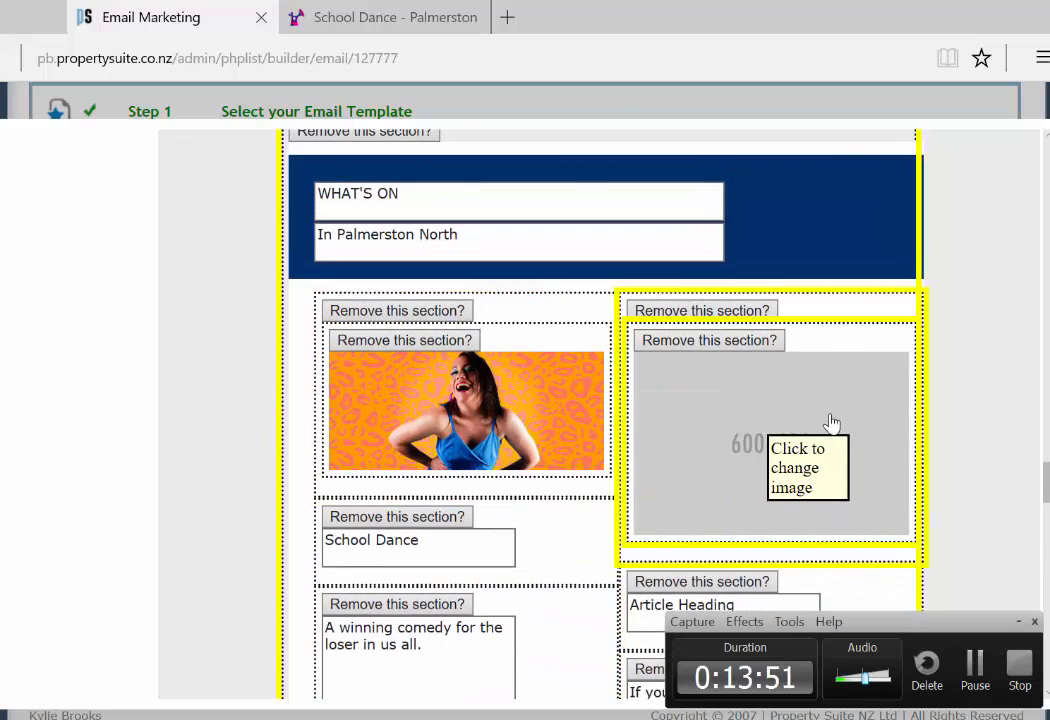
Step: Open the second article's image picker and clear its right paragraph placeholder text
left_click(831, 423)
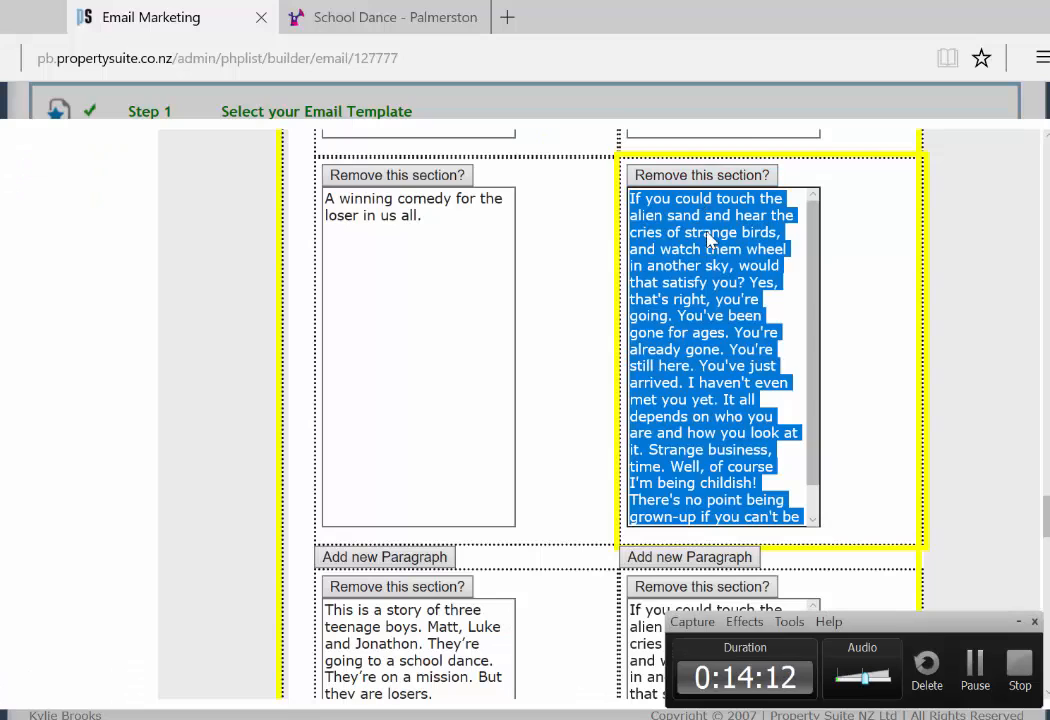
key("Delete")
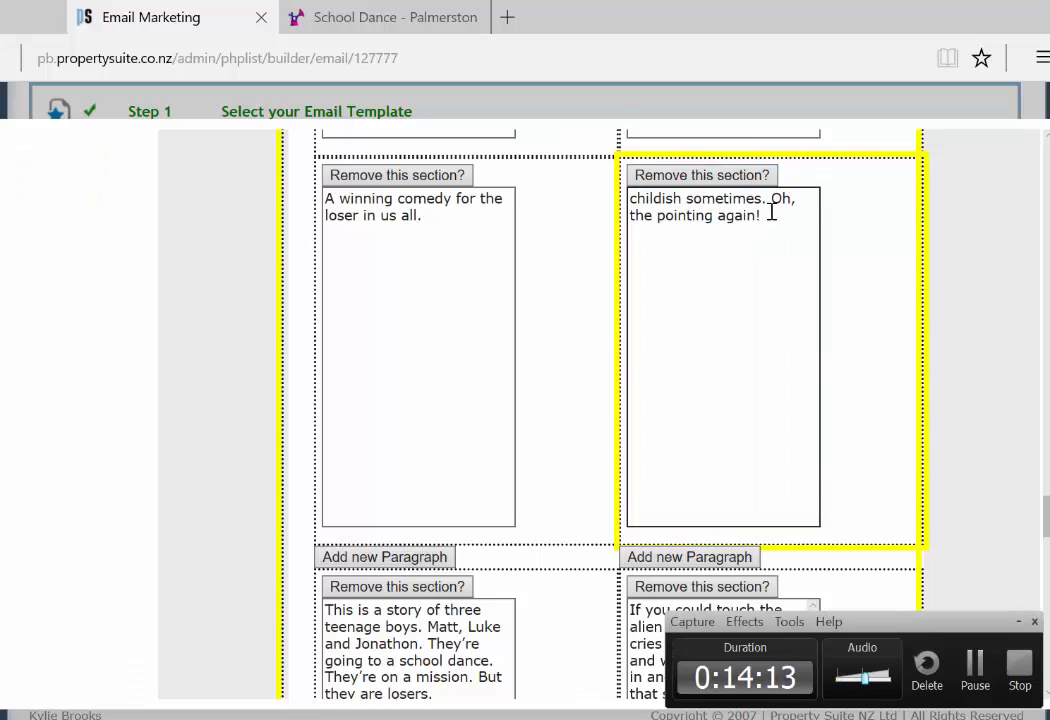
left_click_drag(771, 212, 630, 200)
key("Delete")
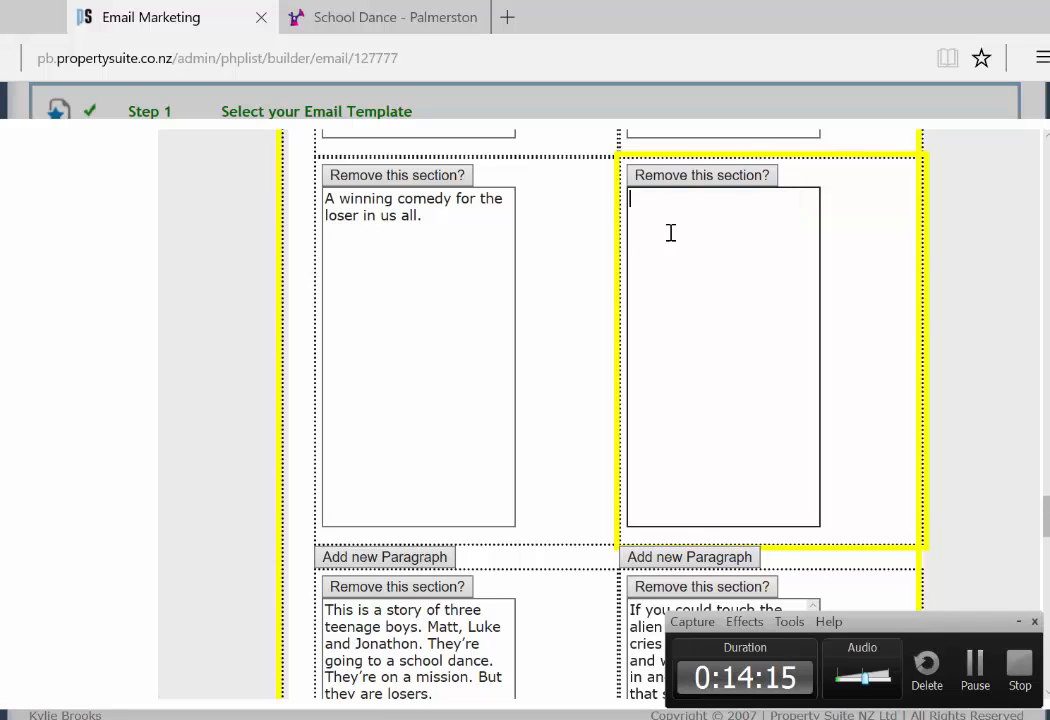
scroll(703, 471, "down", 1)
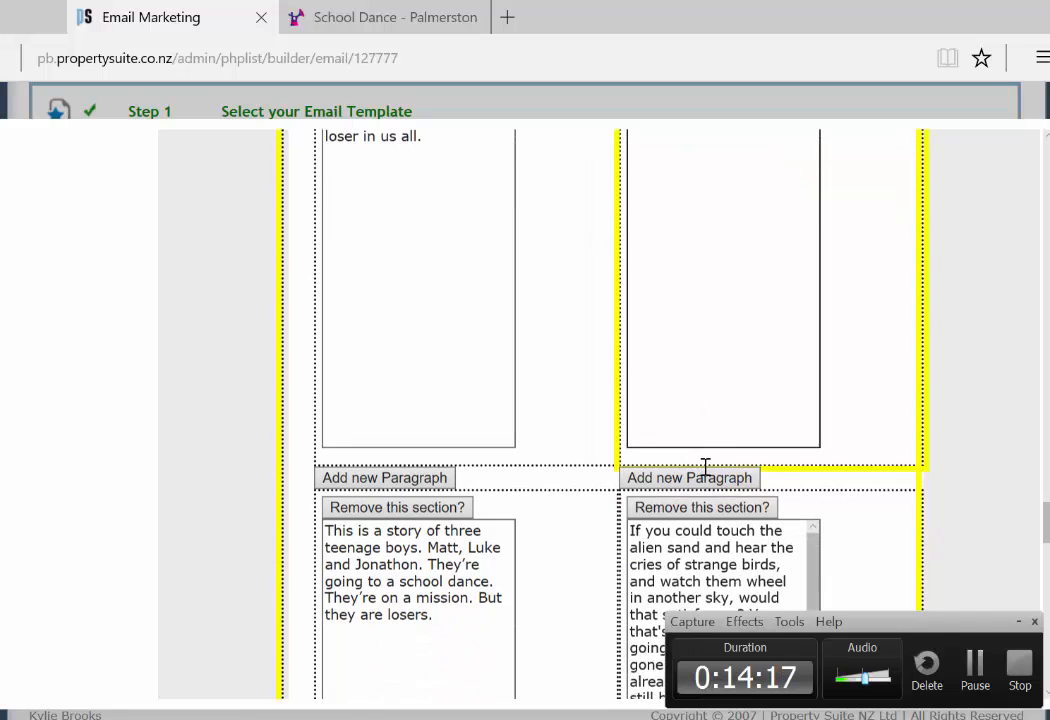
scroll(705, 467, "down", 1)
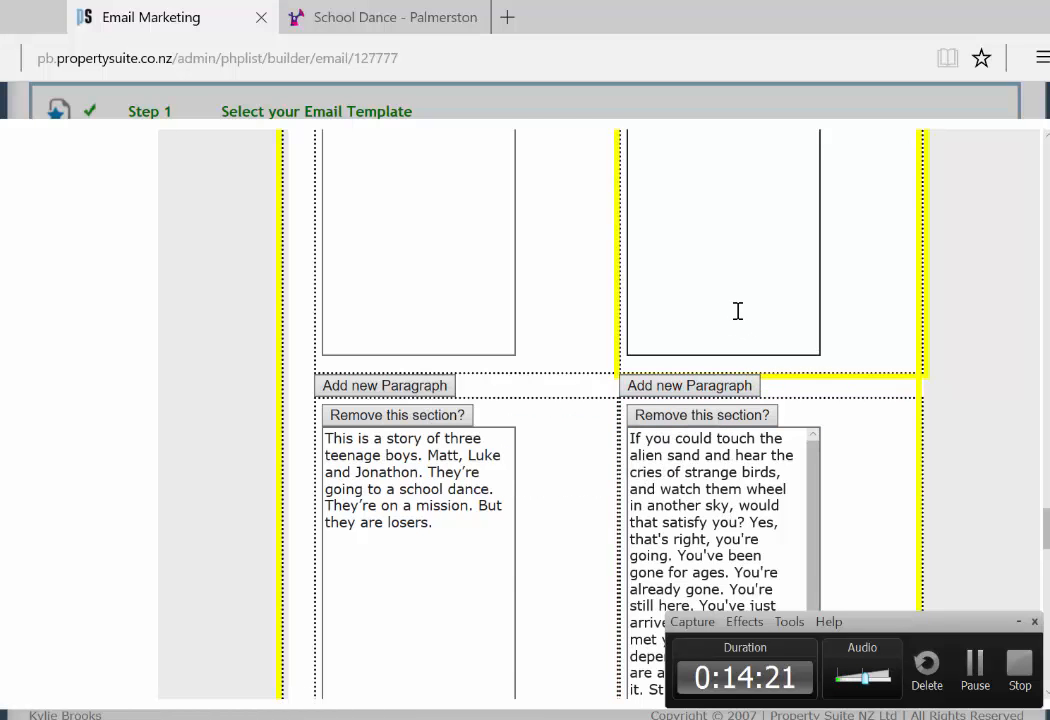
scroll(735, 308, "up", 3)
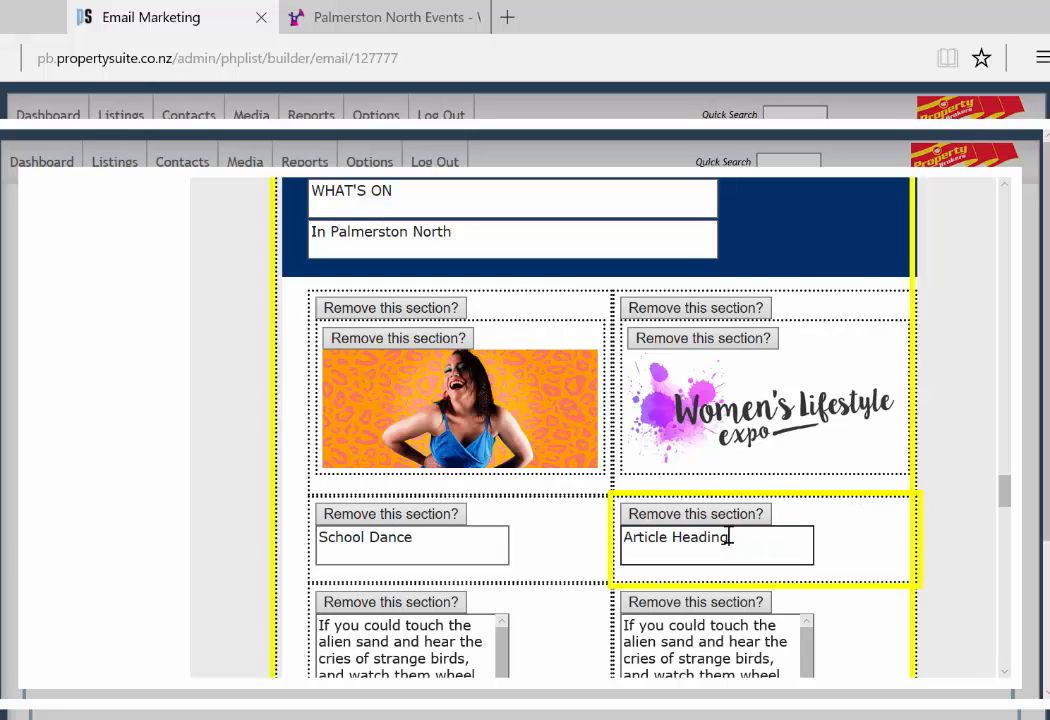
Step: Copy the Expo's opening line and paste the 140-companies blurb into the second paragraph box
left_click_drag(729, 537, 598, 542)
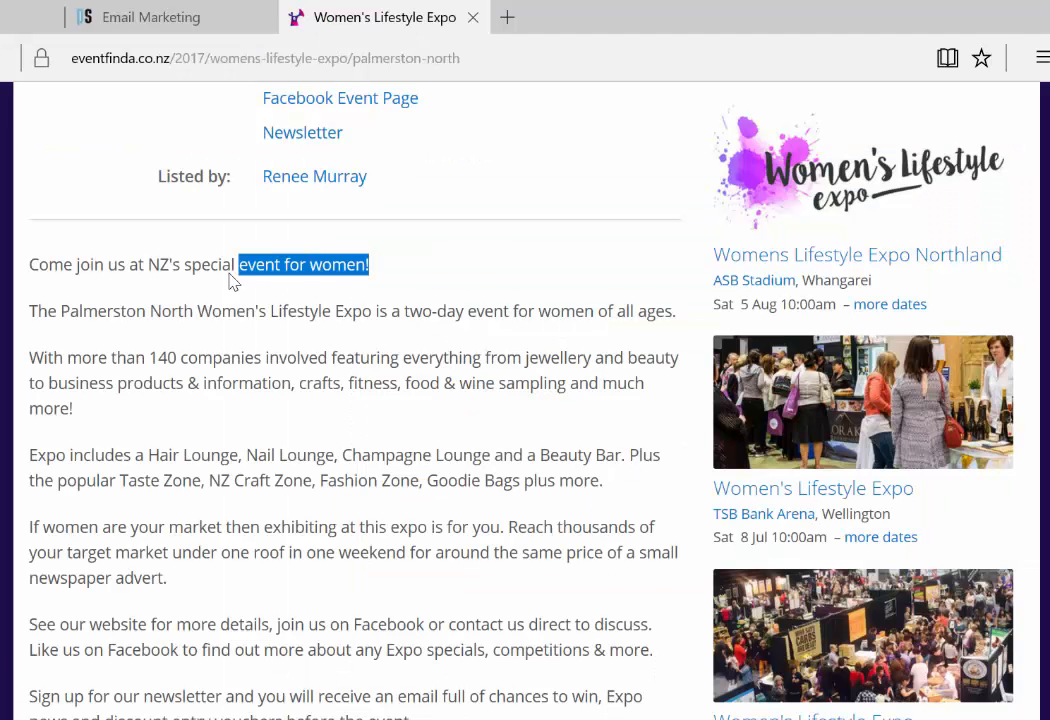
left_click_drag(230, 279, 30, 295)
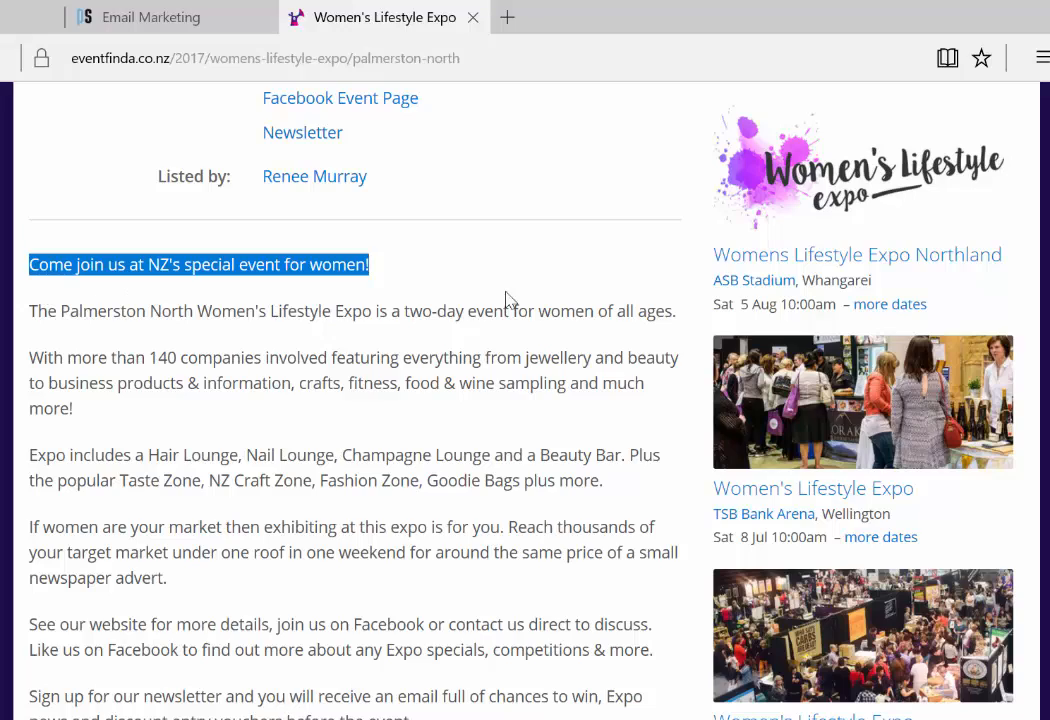
left_click(150, 17)
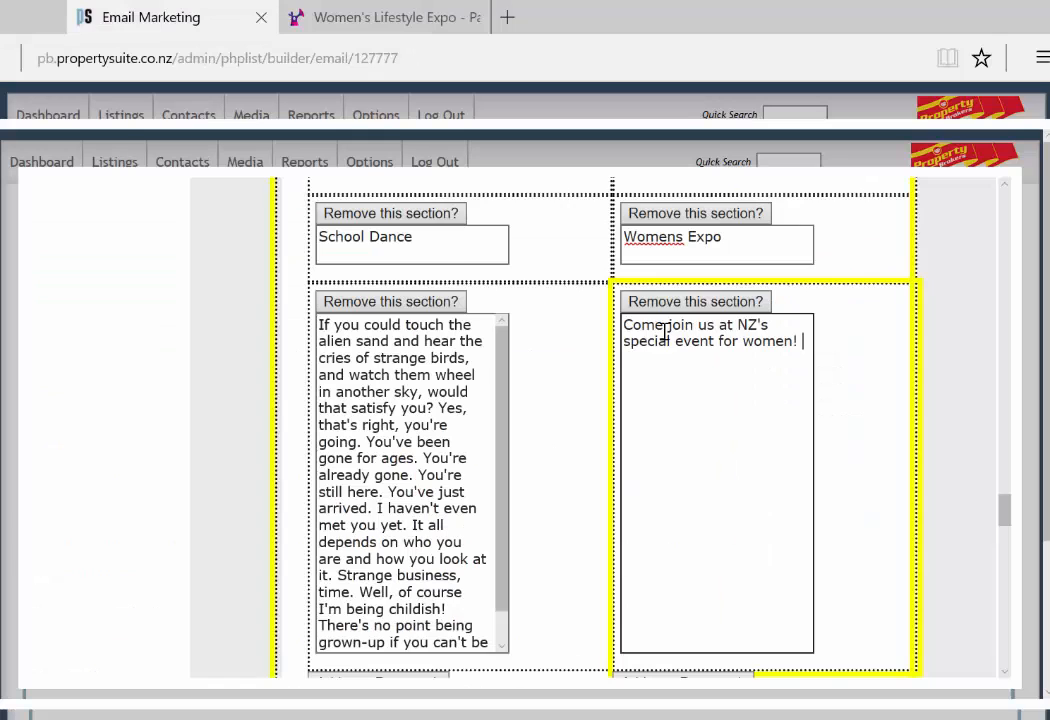
scroll(665, 333, "down", 4)
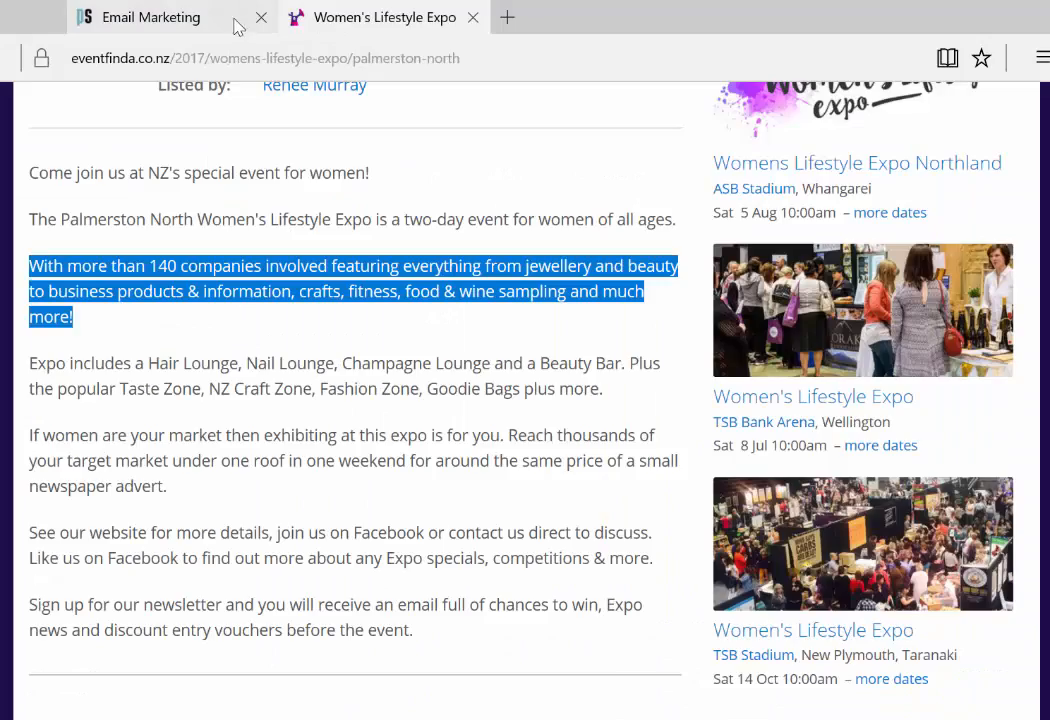
left_click(234, 27)
type("With more than 140 companies involved featuring everything from jewellery and beauty to business products & information, crafts, fitness, food & wine sampling and much more!")
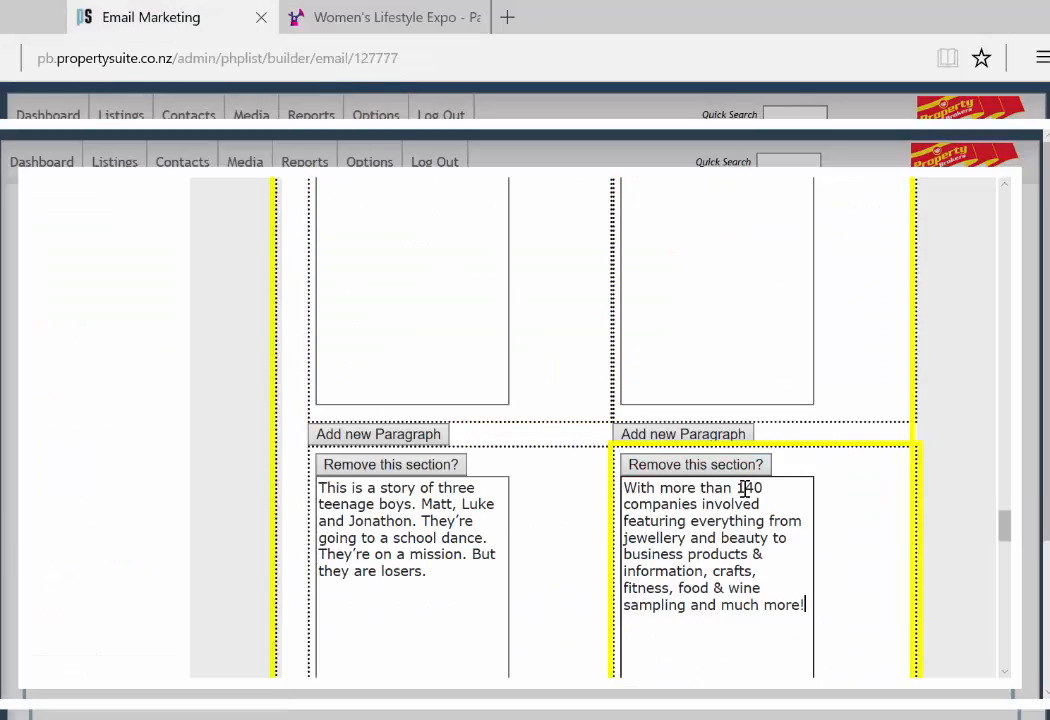
scroll(581, 307, "up", 2)
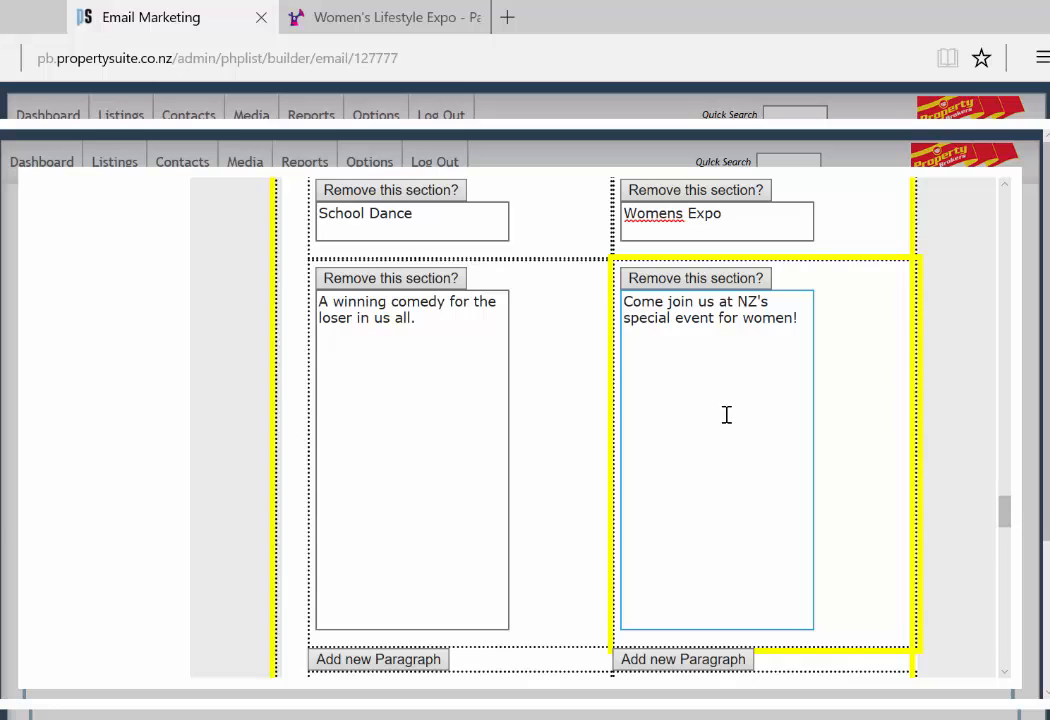
scroll(717, 420, "down", 3)
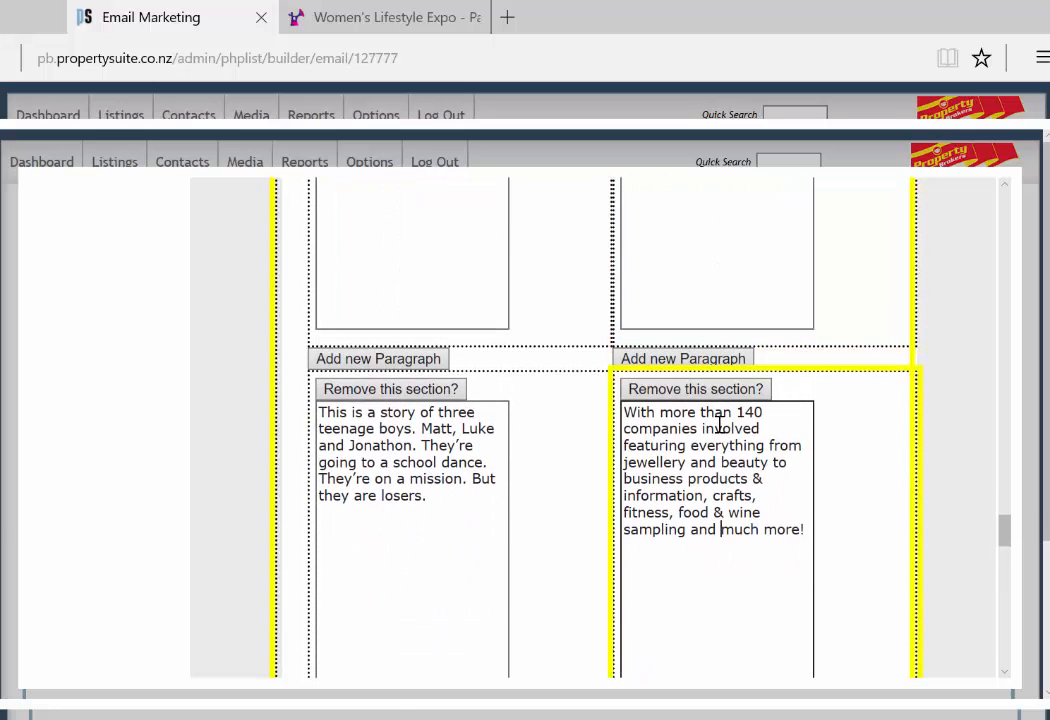
Step: Start 'Matt, Luke and Jonathon' on a new line in the story text
left_click(716, 530)
scroll(715, 528, "down", 1)
scroll(717, 525, "up", 5)
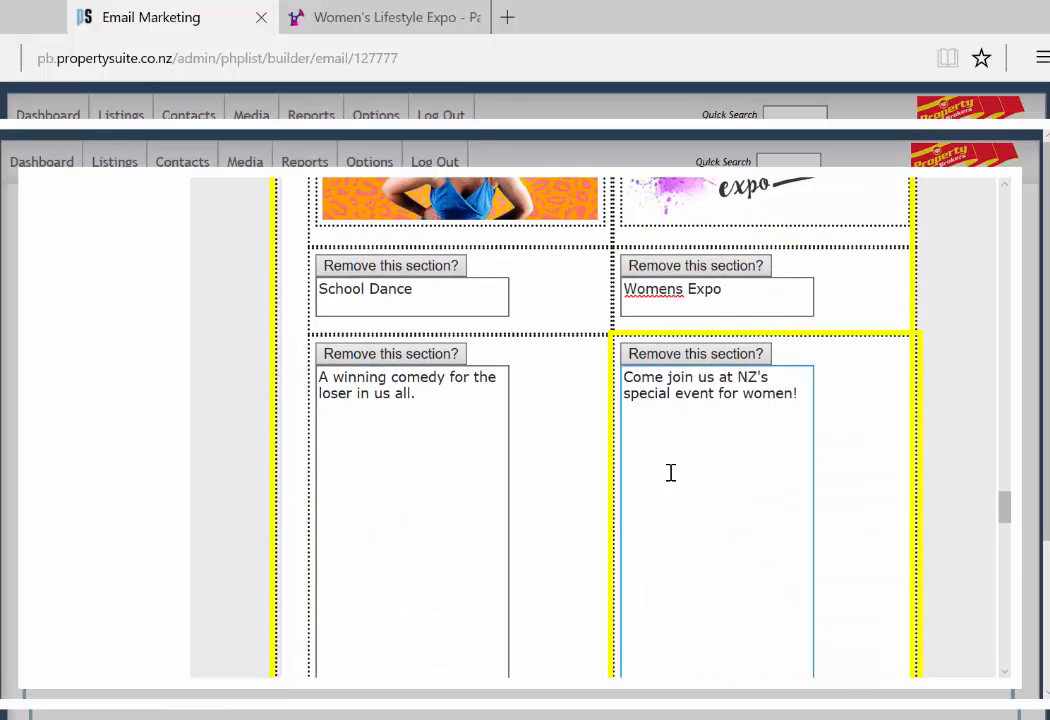
scroll(671, 473, "down", 3)
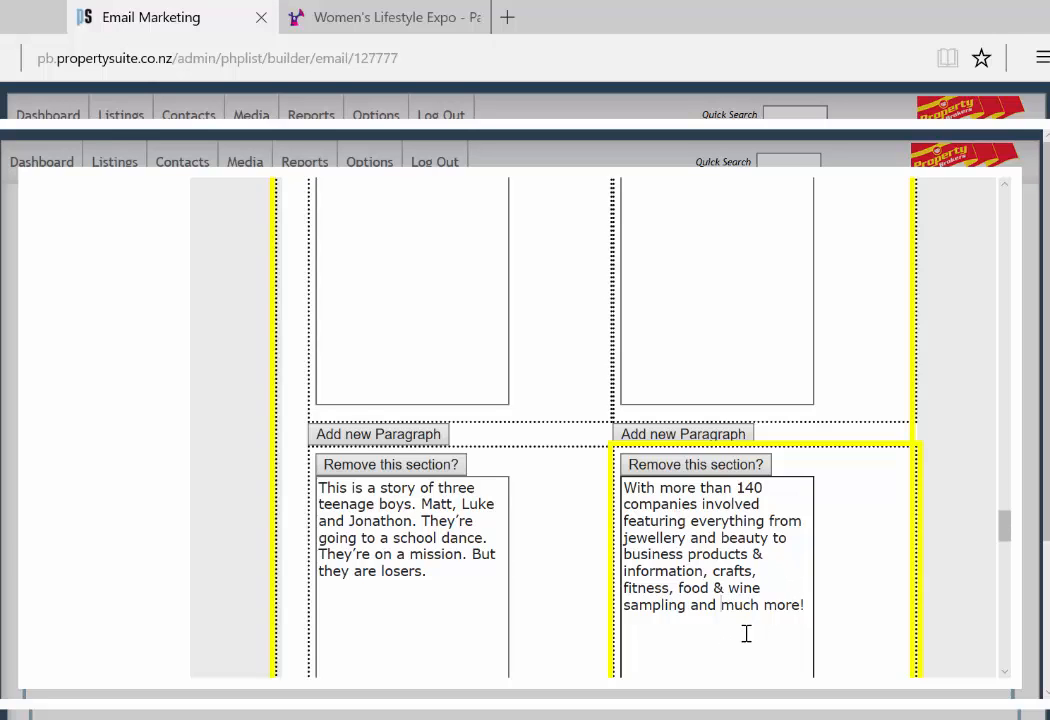
left_click(421, 504)
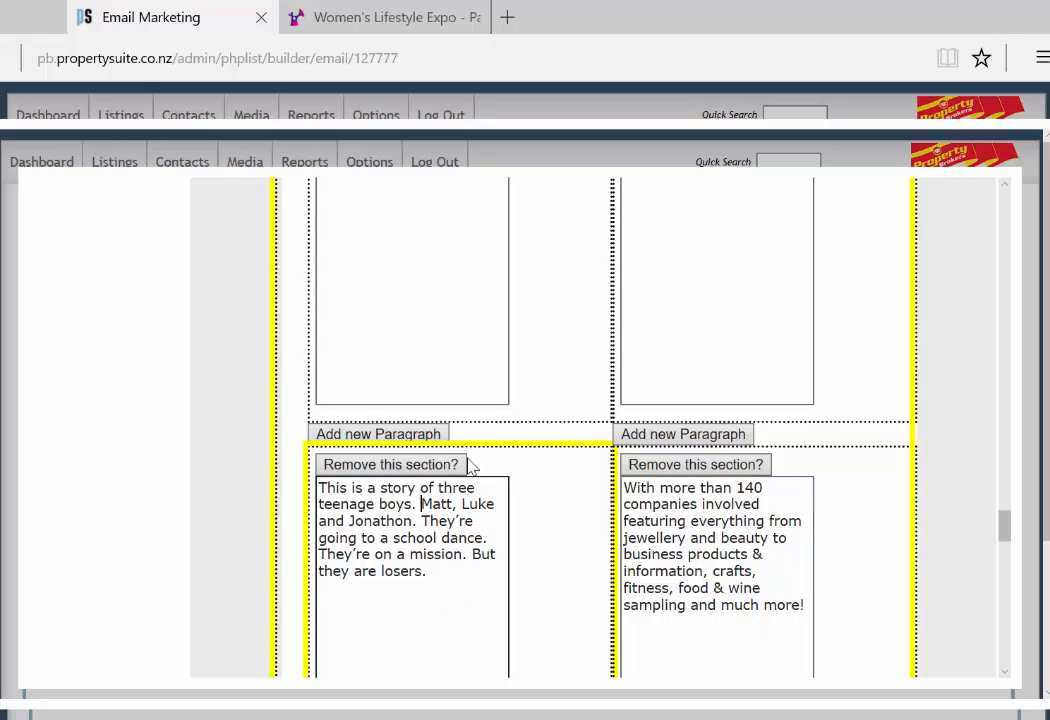
key("Return")
key("Return")
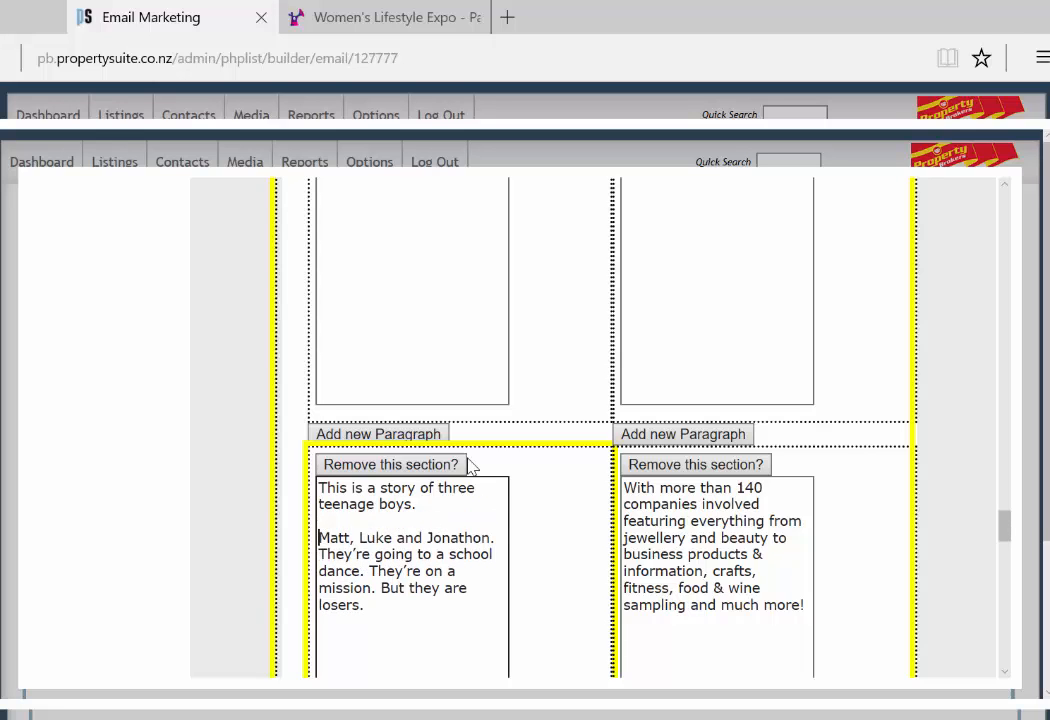
left_click(703, 497)
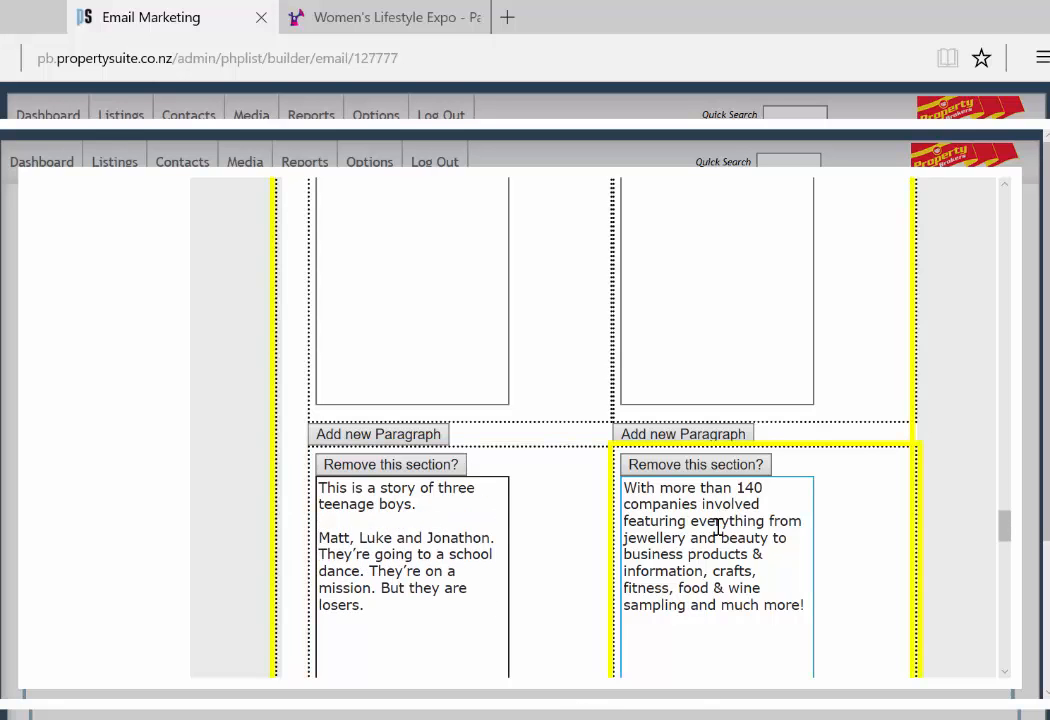
scroll(700, 578, "down", 3)
Step: Clear the Womens Expo placeholder link and select the Expo page's web address to copy
scroll(760, 600, "down", 2)
left_click(860, 530)
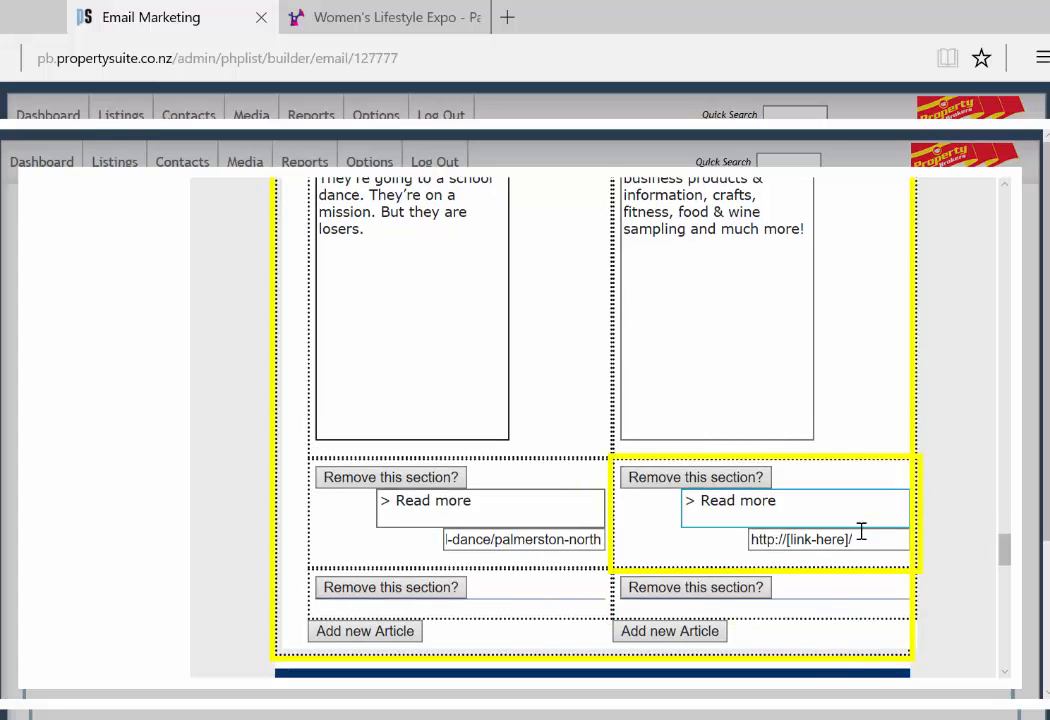
triple_click(865, 537)
key("BackSpace")
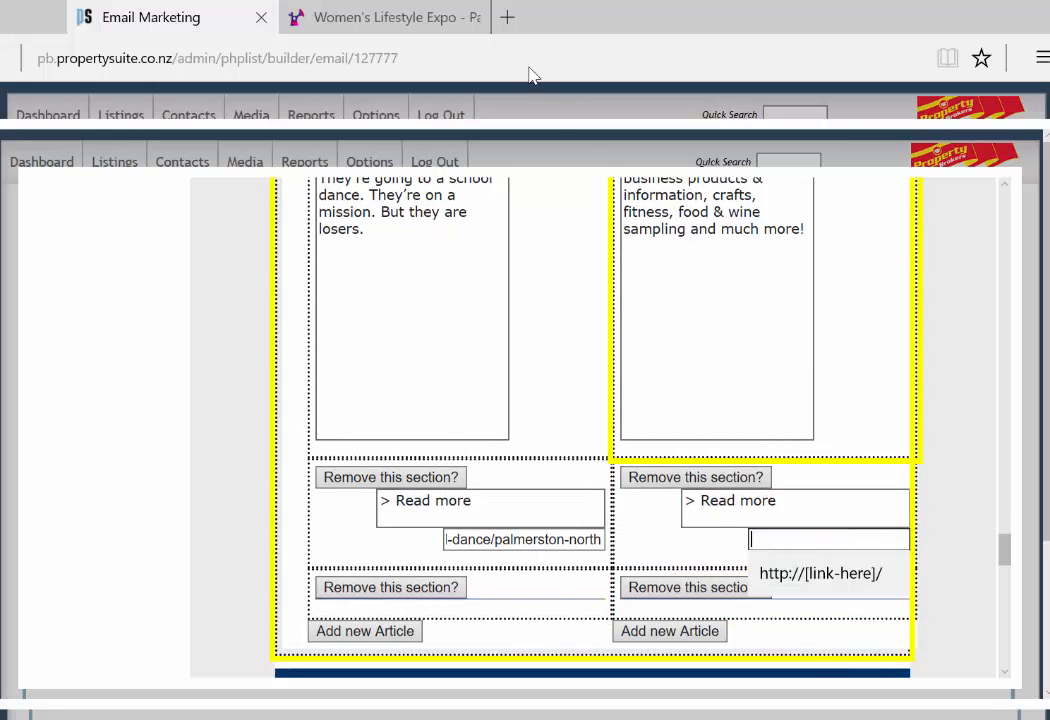
left_click(390, 20)
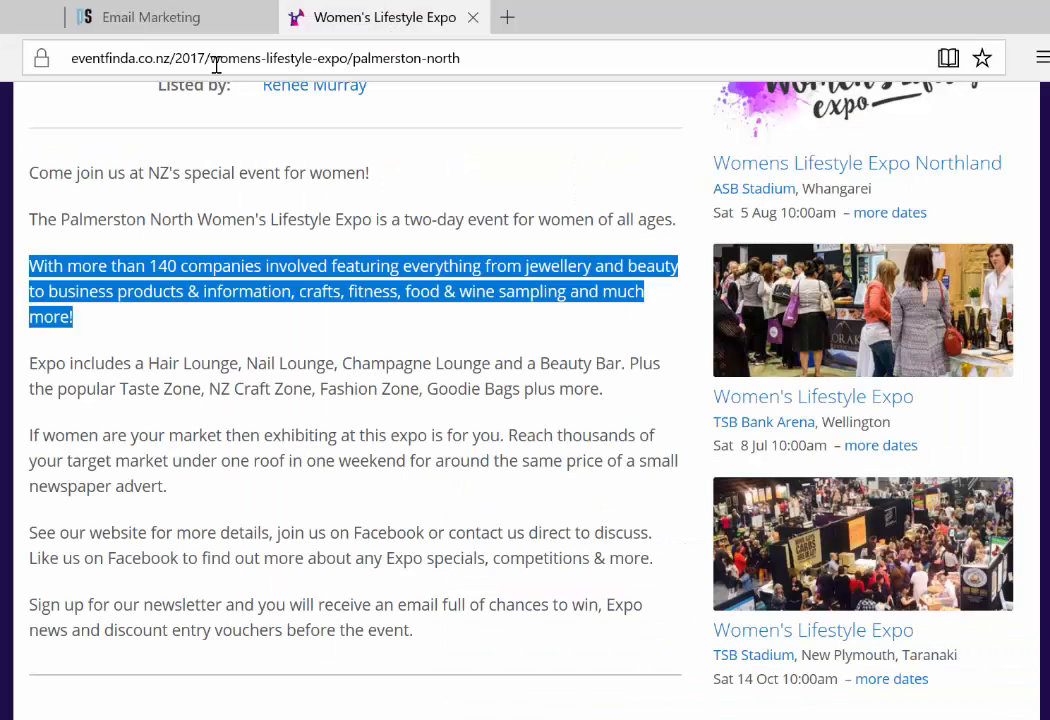
left_click(520, 54)
key("ctrl+Tab")
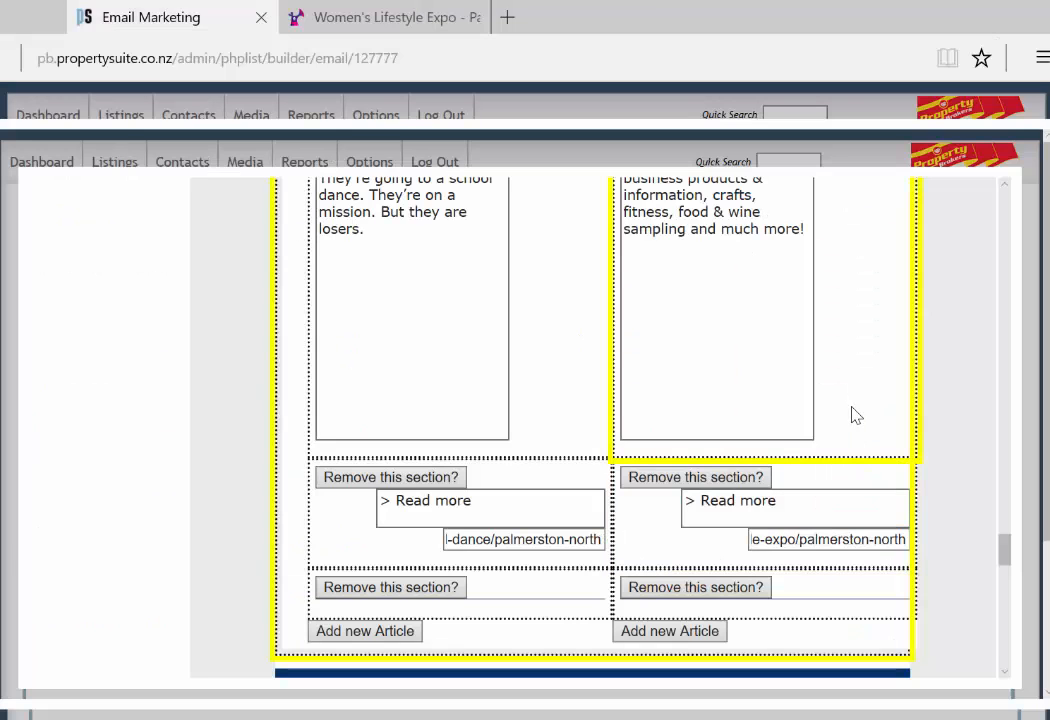
scroll(860, 413, "up", 3)
scroll(818, 546, "up", 3)
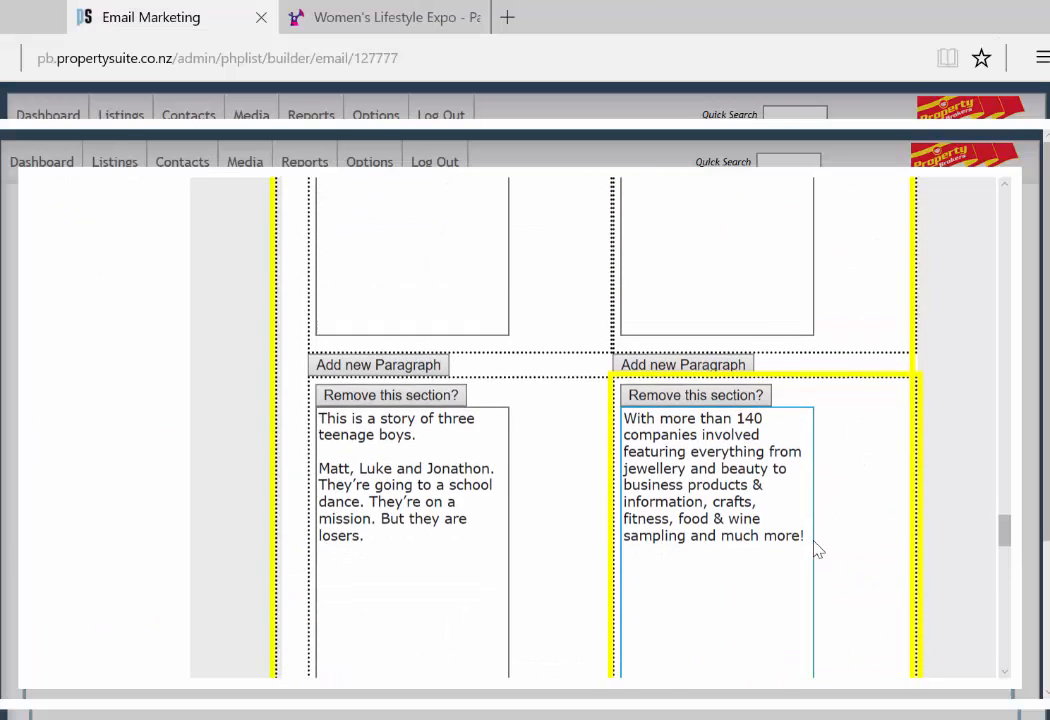
scroll(797, 525, "up", 3)
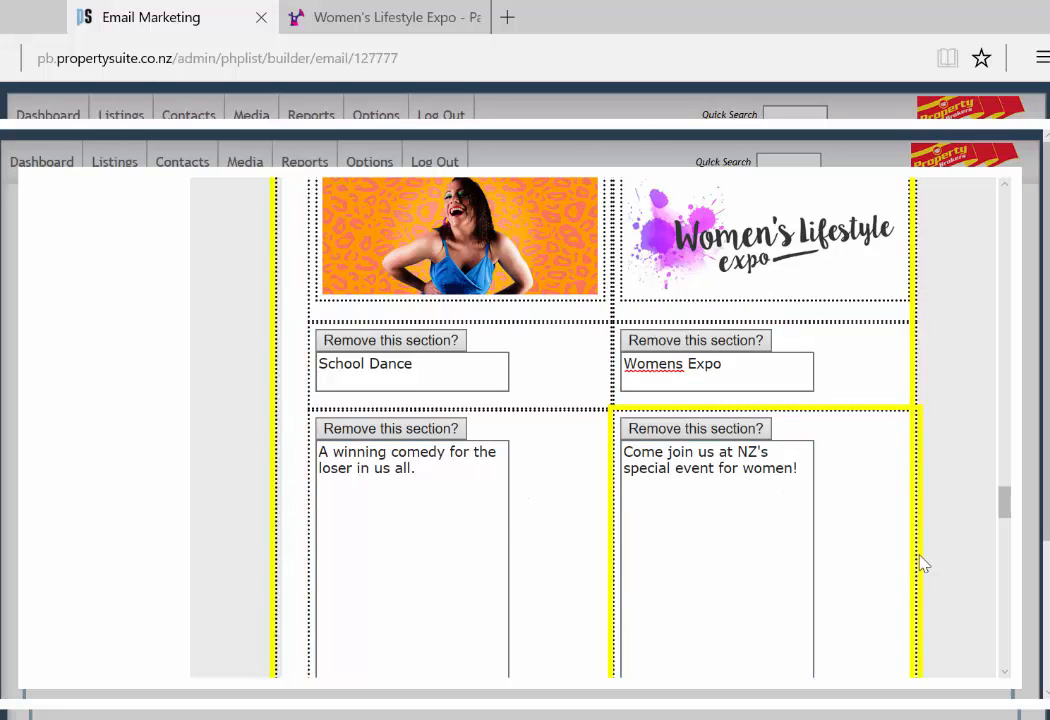
scroll(925, 490, "down", 10)
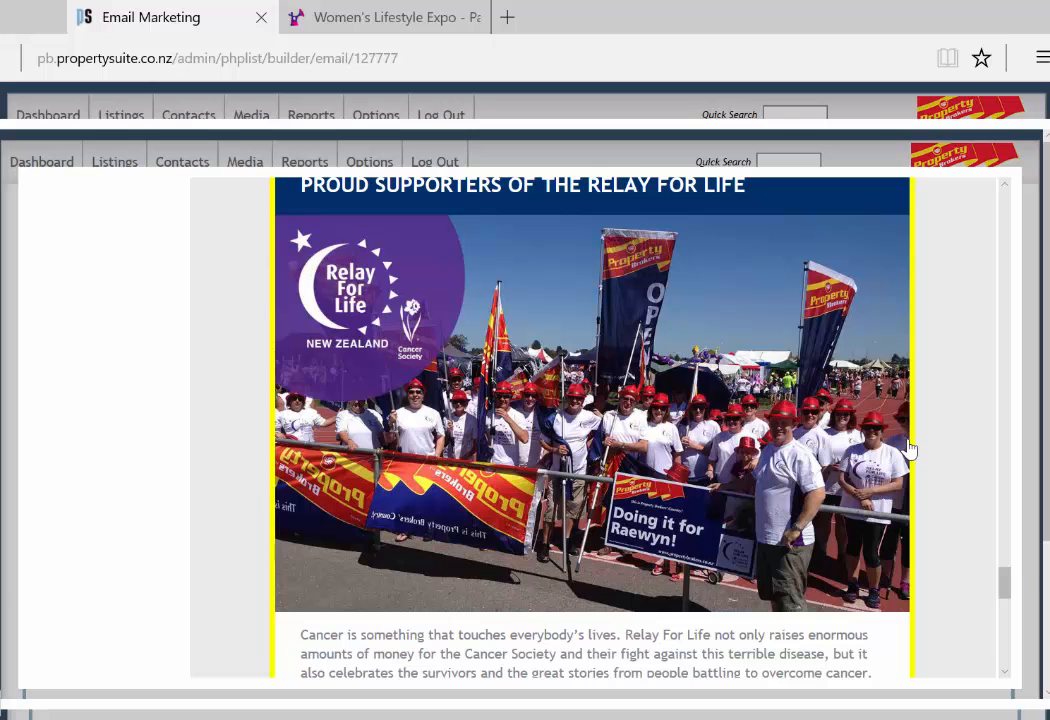
scroll(800, 460, "down", 2)
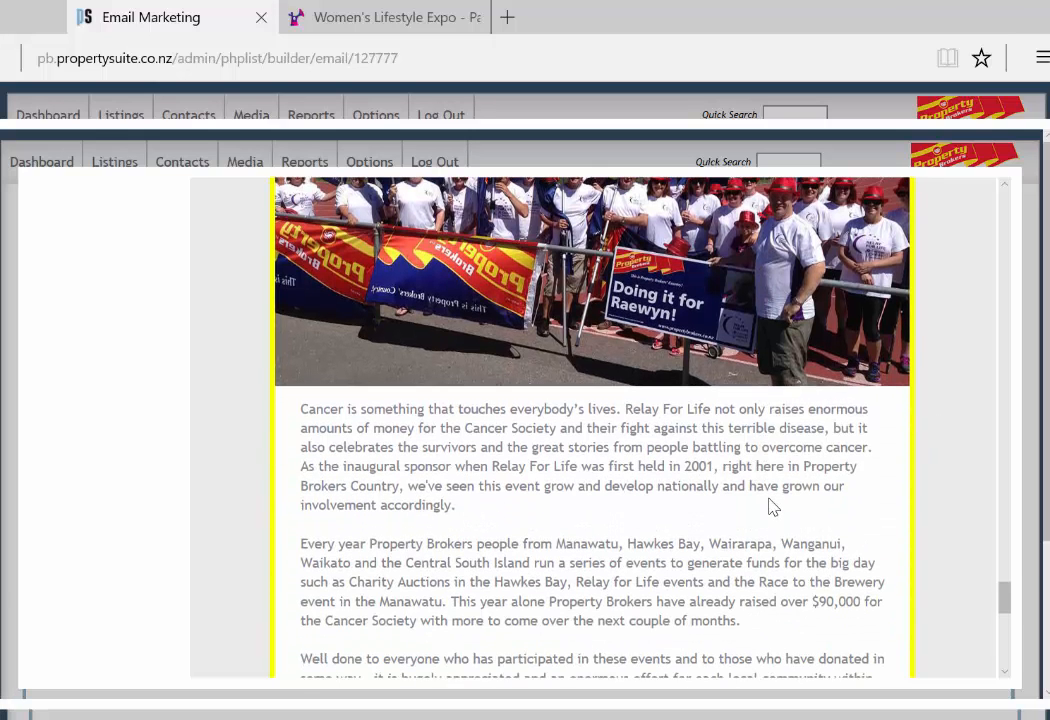
scroll(727, 525, "down", 1)
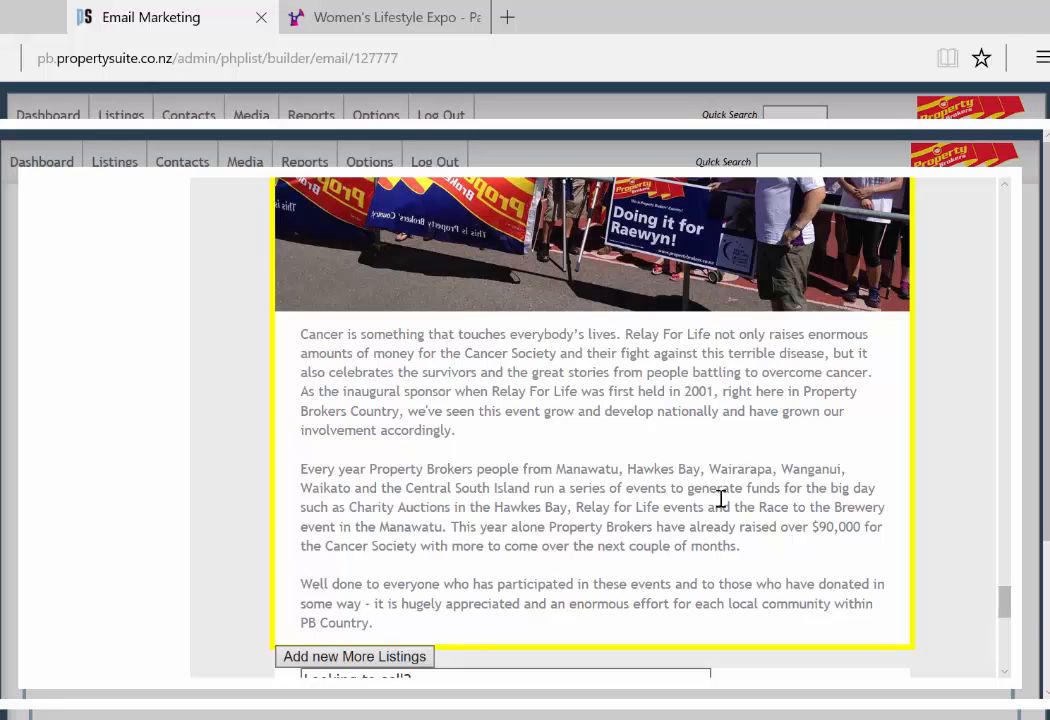
scroll(720, 498, "up", 4)
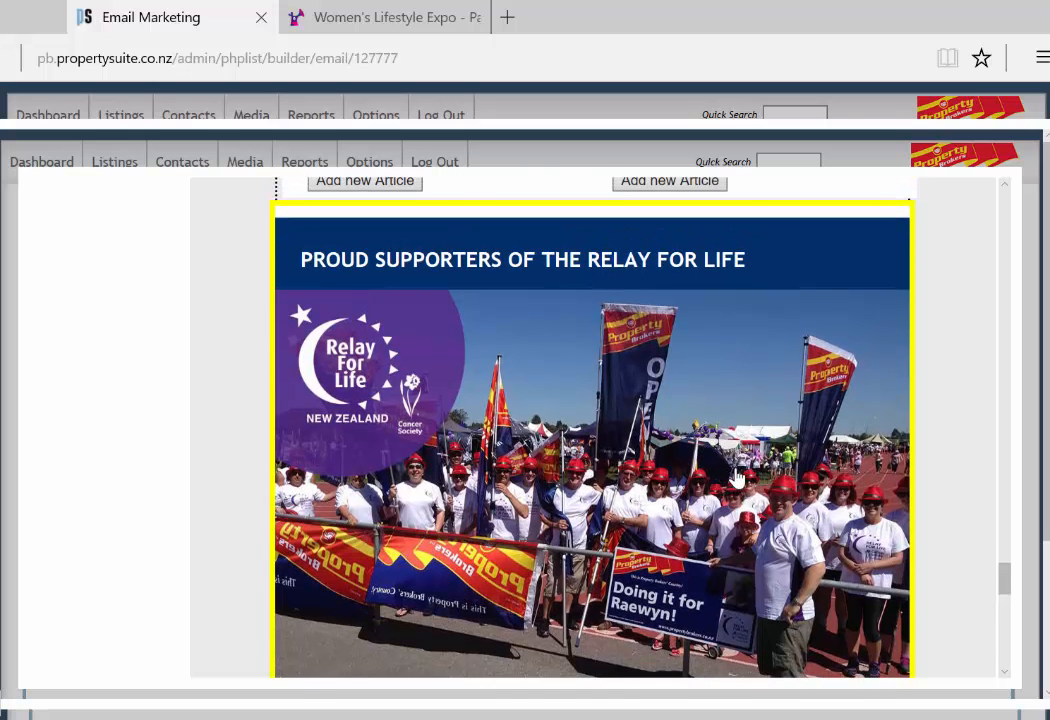
scroll(698, 484, "down", 3)
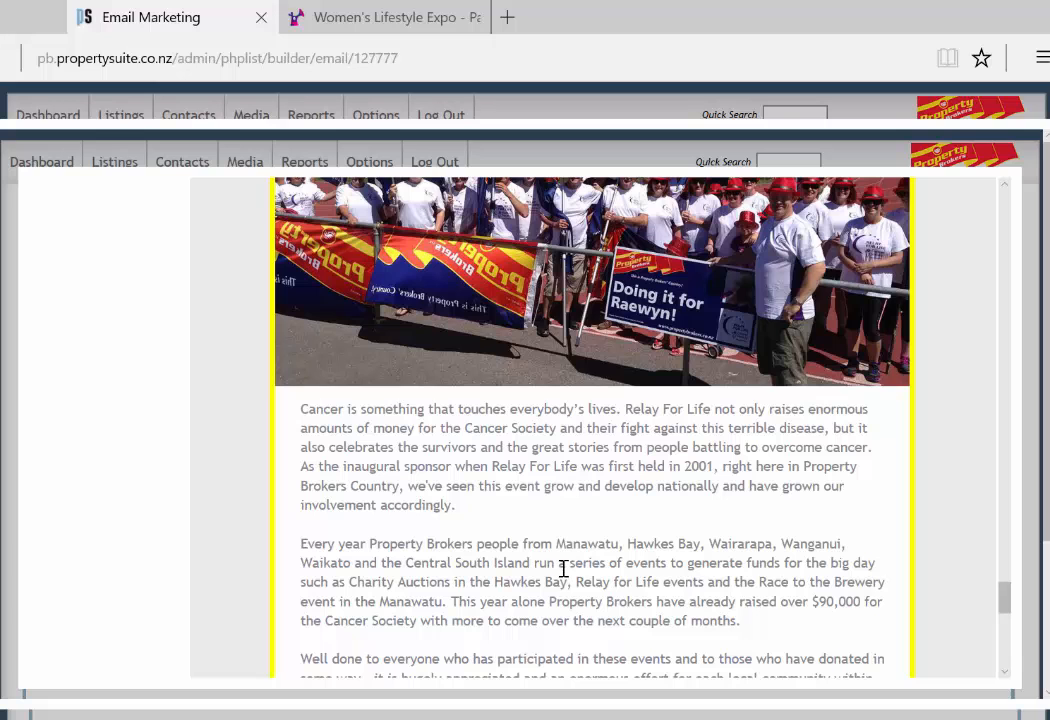
scroll(572, 560, "down", 5)
scroll(593, 562, "up", 2)
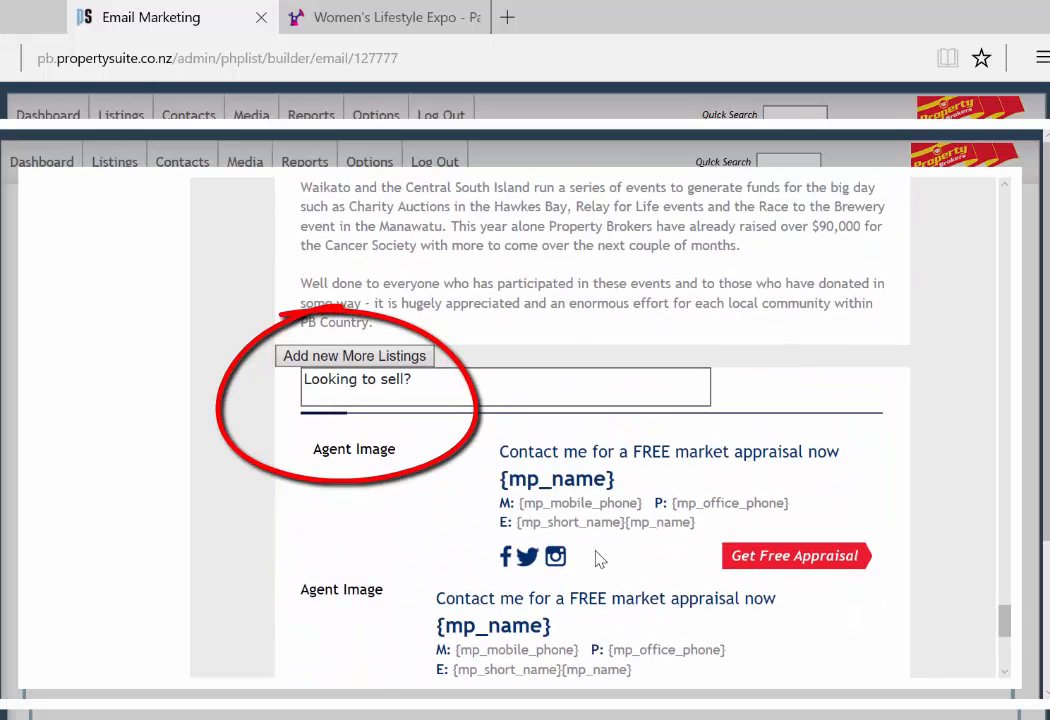
Step: Add a More Listings section below Relay For Life and retitle it 'Open Homes'
mouse_move(407, 364)
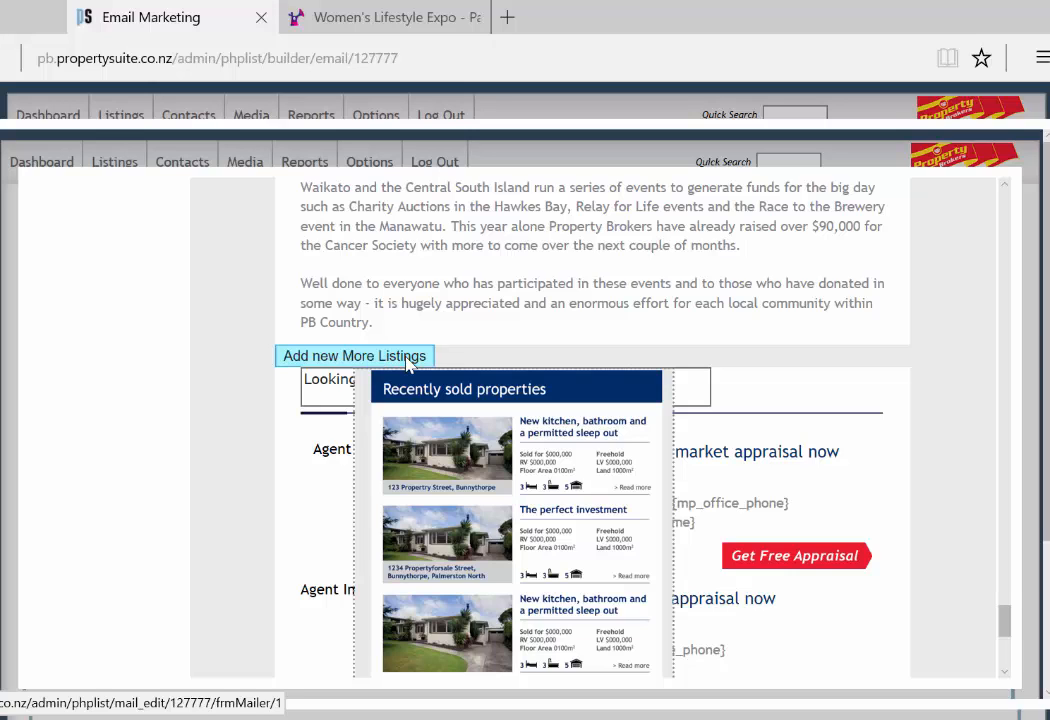
left_click(405, 357)
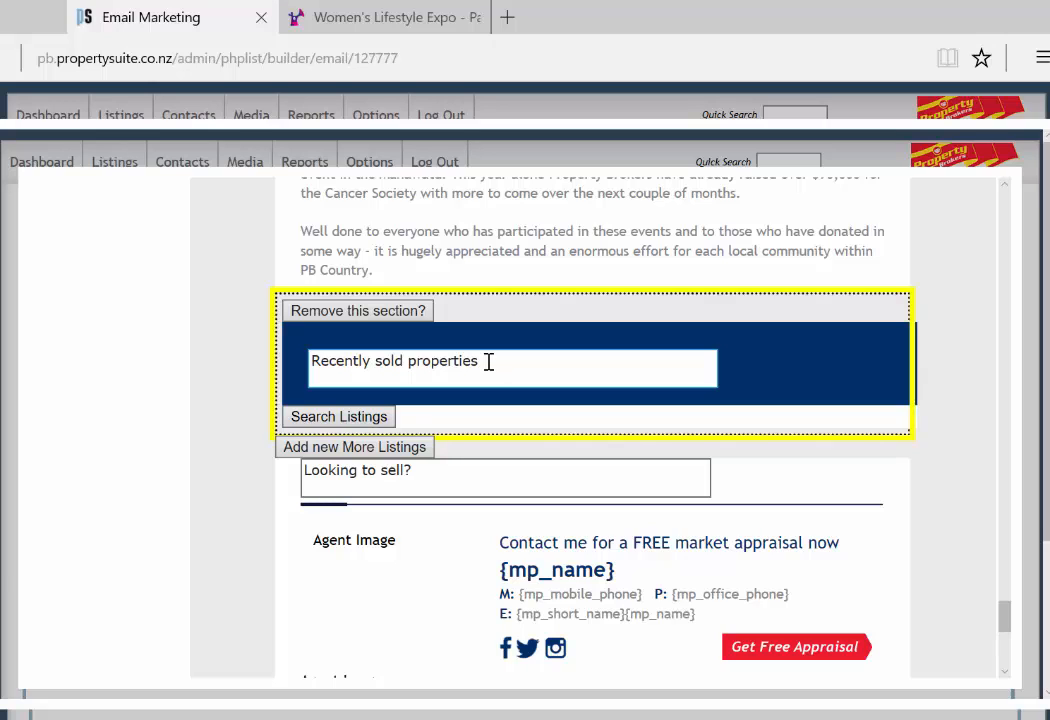
left_click_drag(481, 361, 310, 361)
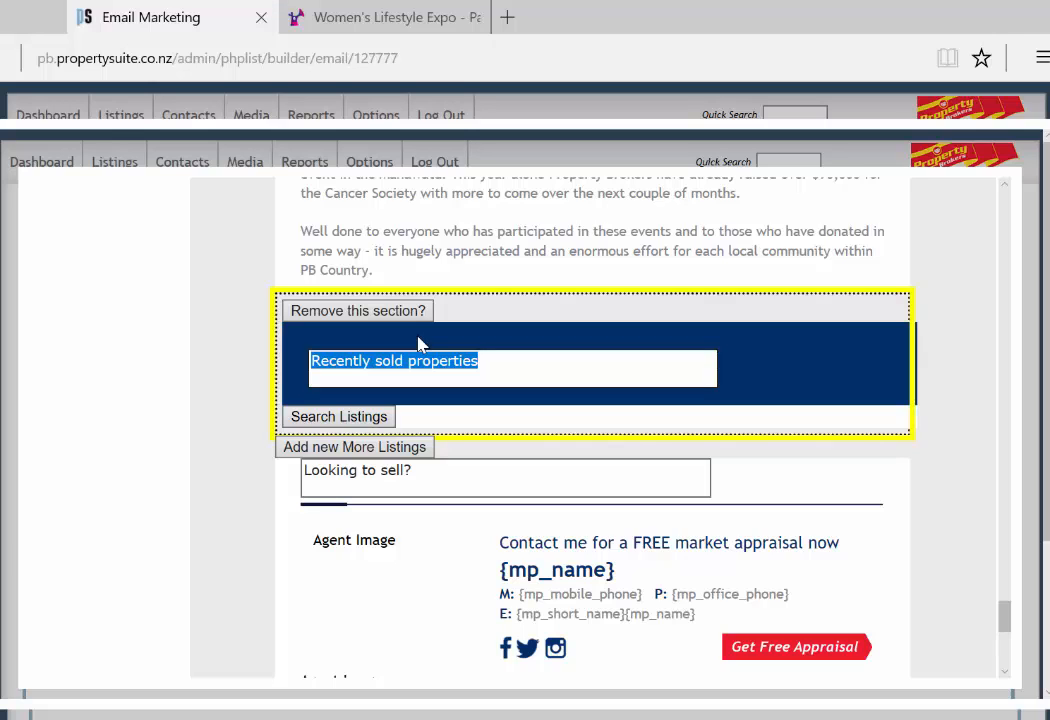
type("Open ")
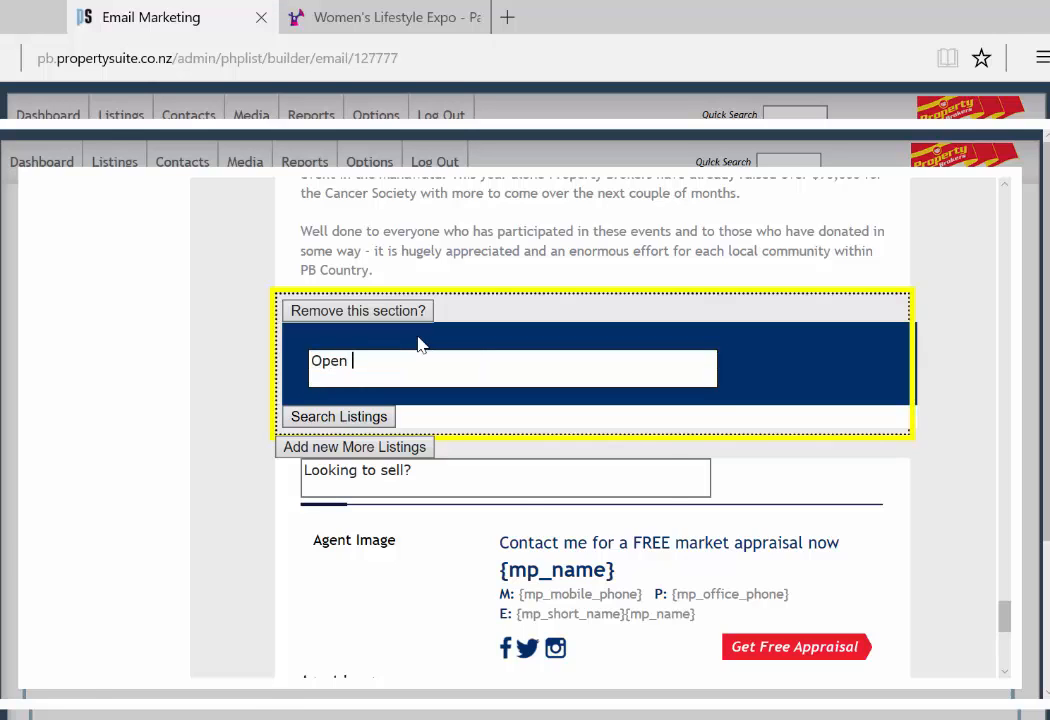
type("Homes")
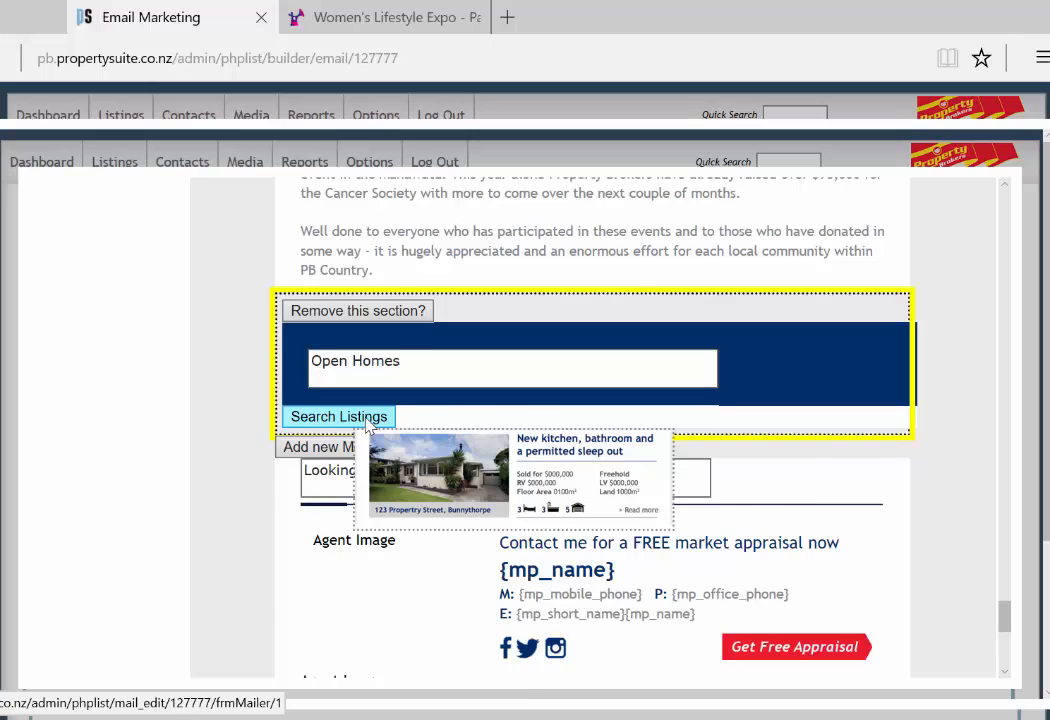
left_click(367, 424)
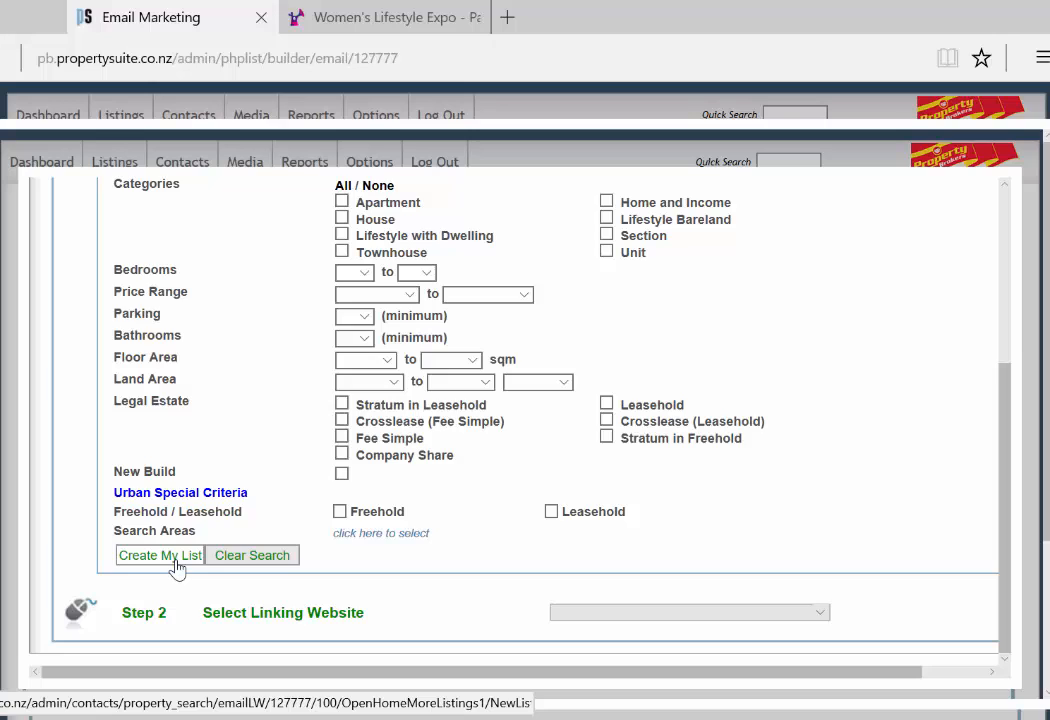
left_click(160, 555)
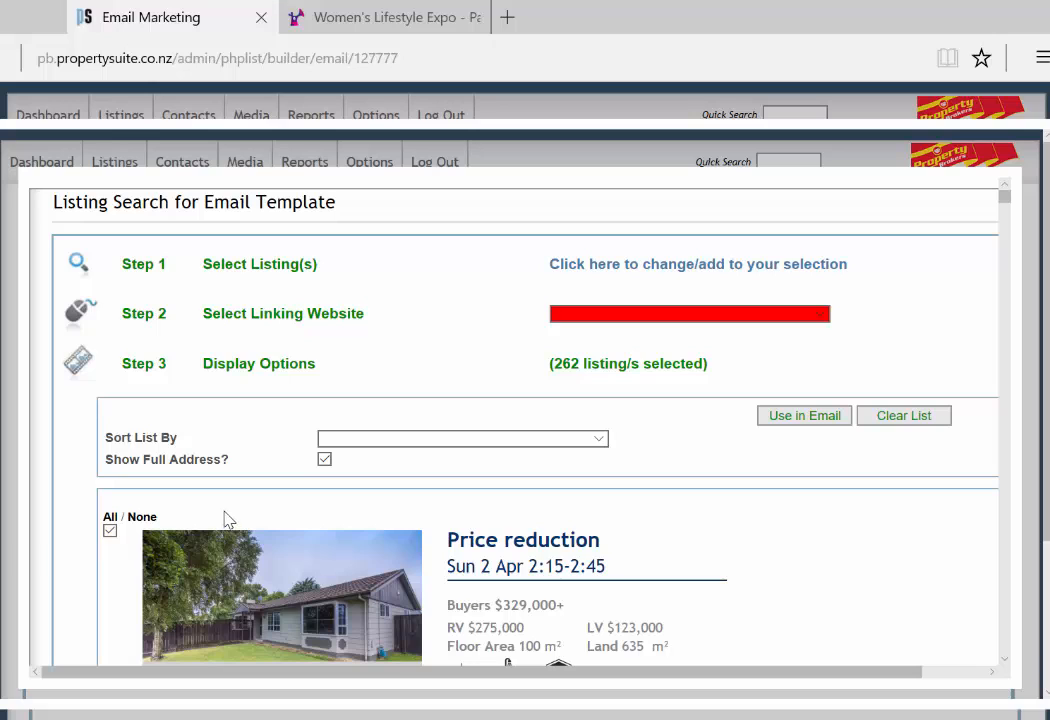
left_click(141, 517)
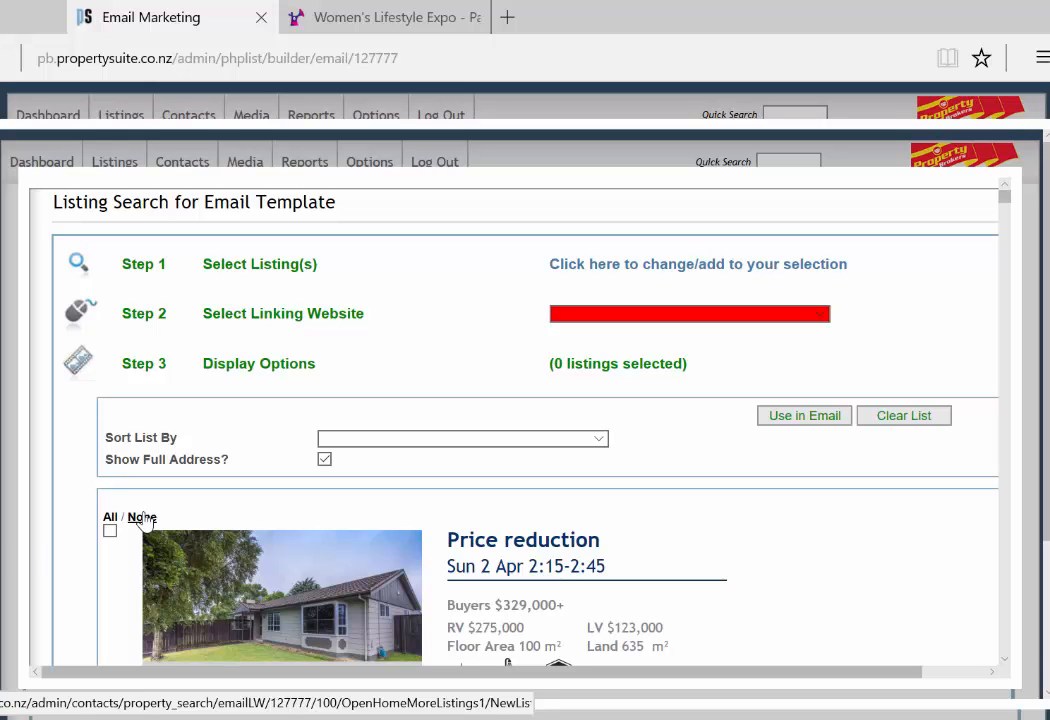
scroll(250, 530, "down", 3)
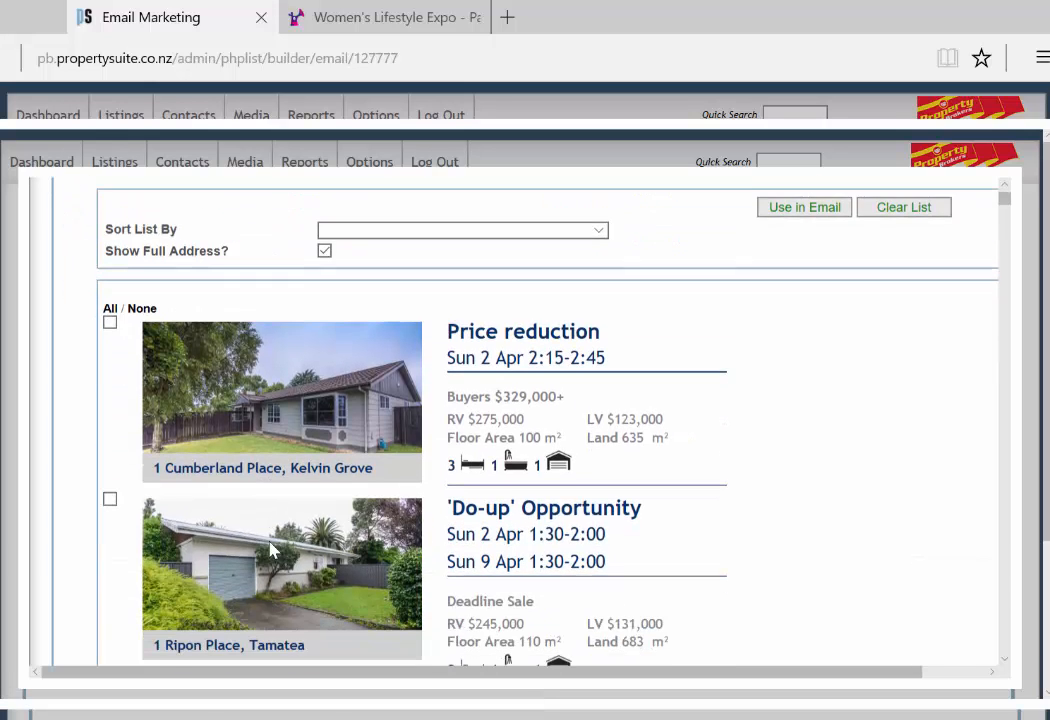
scroll(260, 550, "down", 1)
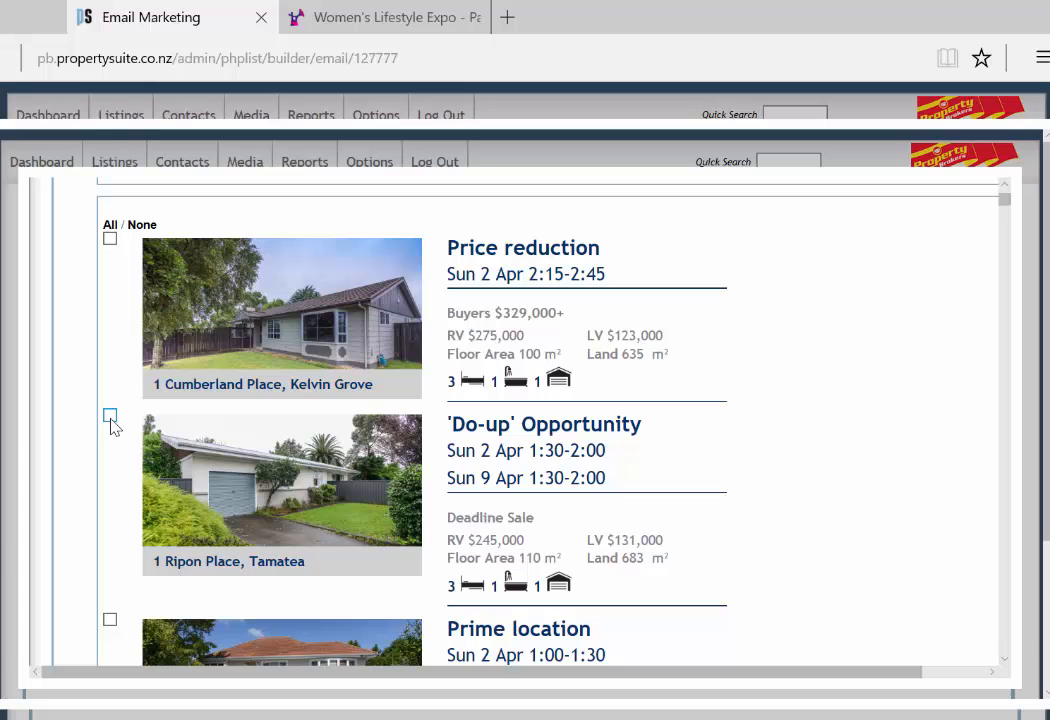
left_click(110, 415)
scroll(320, 521, "down", 3)
scroll(820, 423, "up", 7)
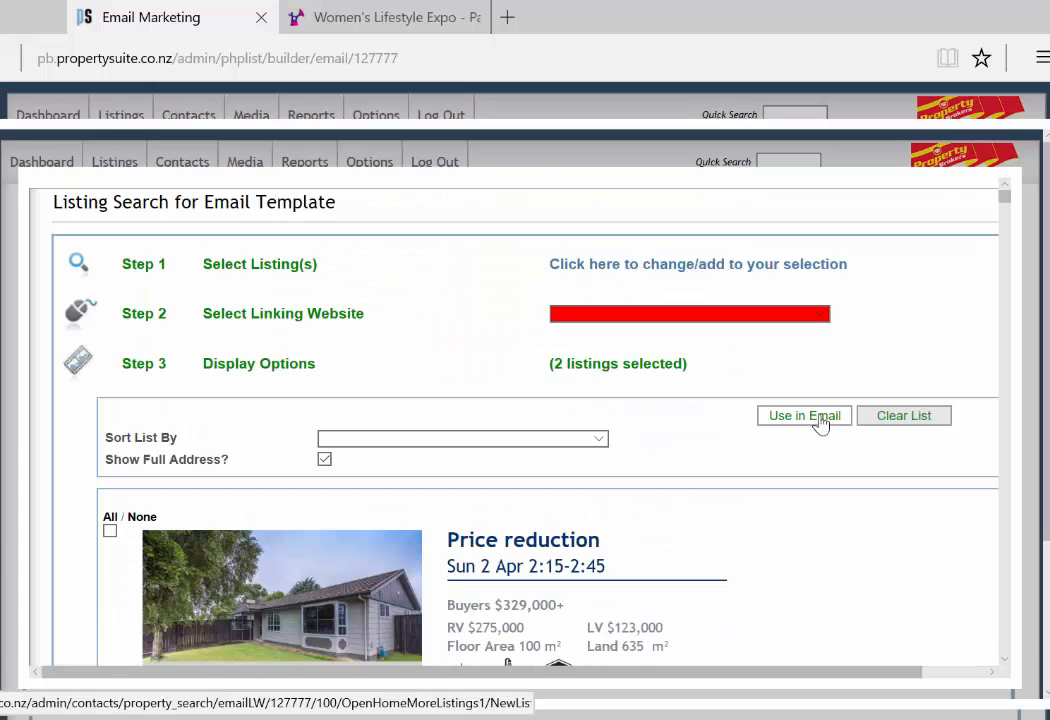
left_click(820, 423)
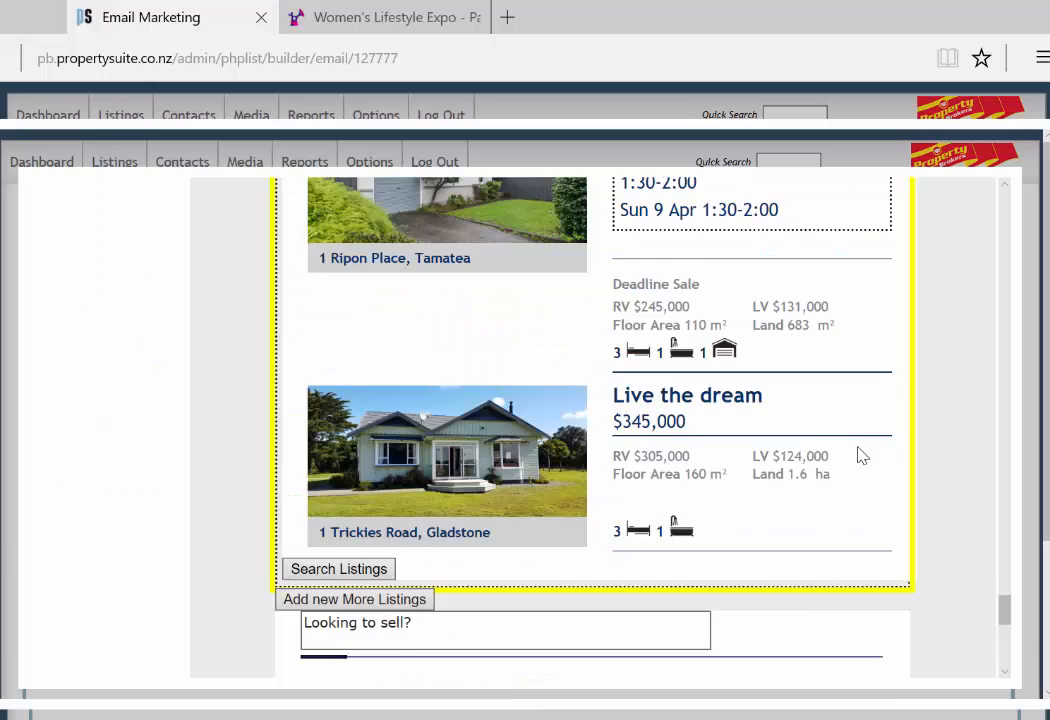
scroll(858, 452, "up", 3)
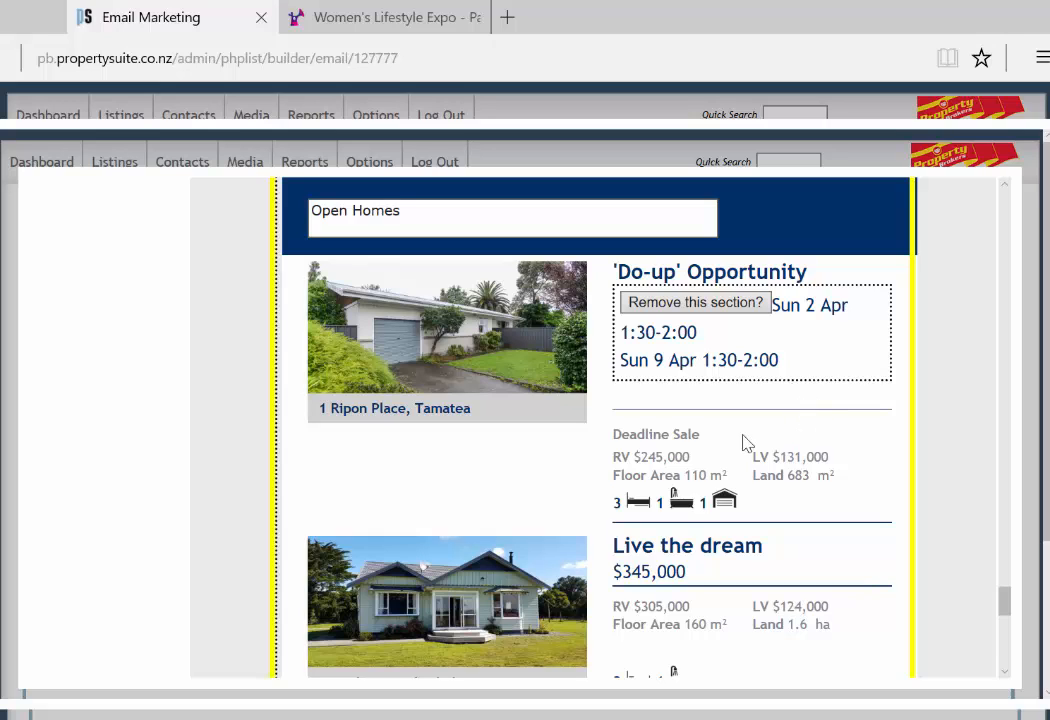
scroll(787, 443, "down", 1)
scroll(787, 443, "down", 3)
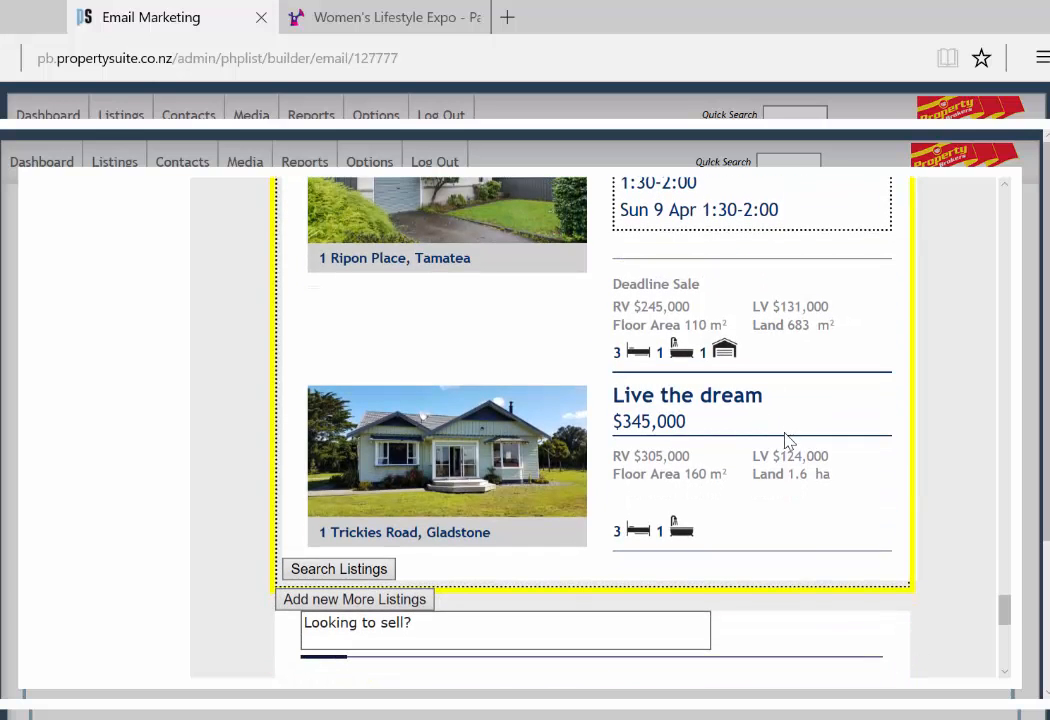
scroll(787, 452, "down", 2)
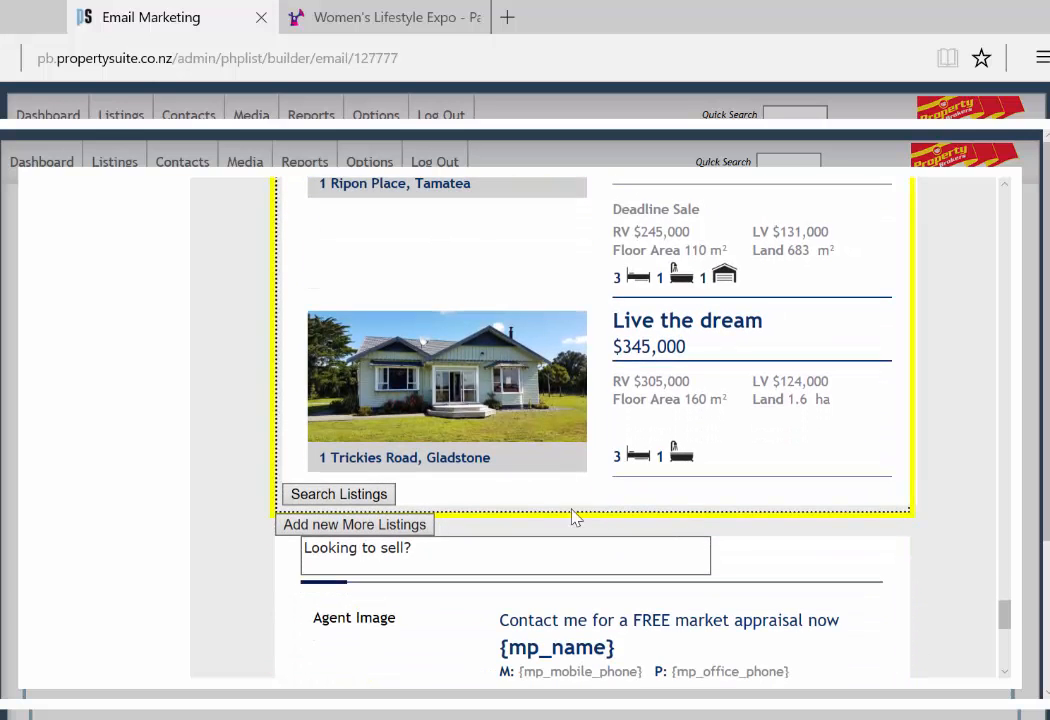
mouse_move(418, 532)
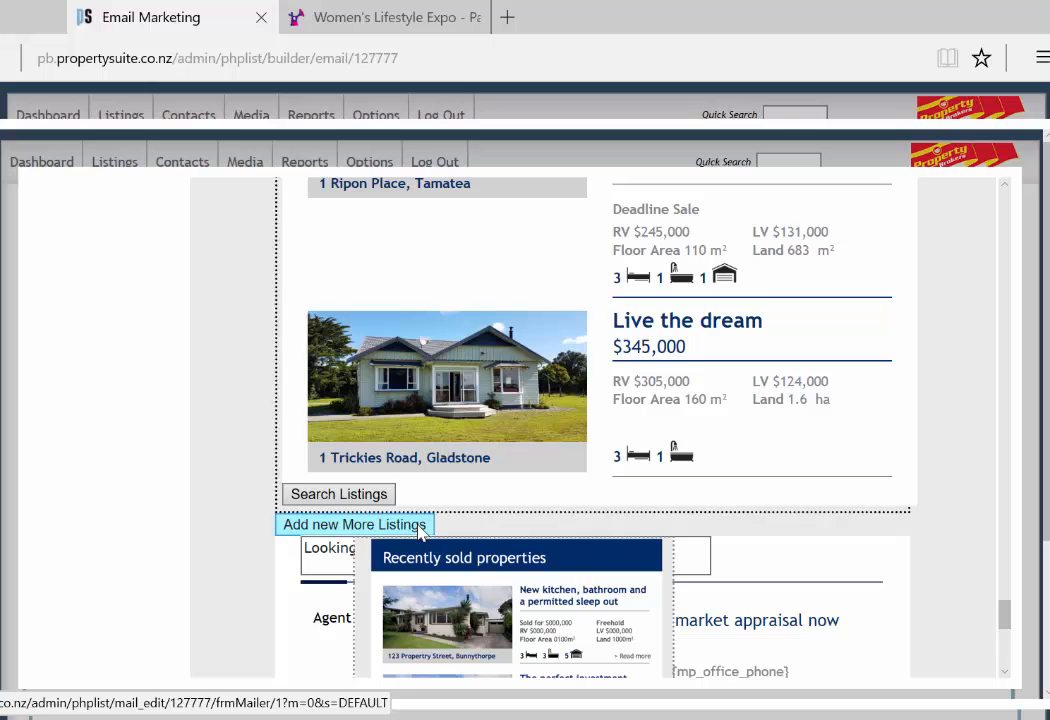
Step: Add a second More Listings section and load sold listings from the last 2 weeks
left_click(418, 532)
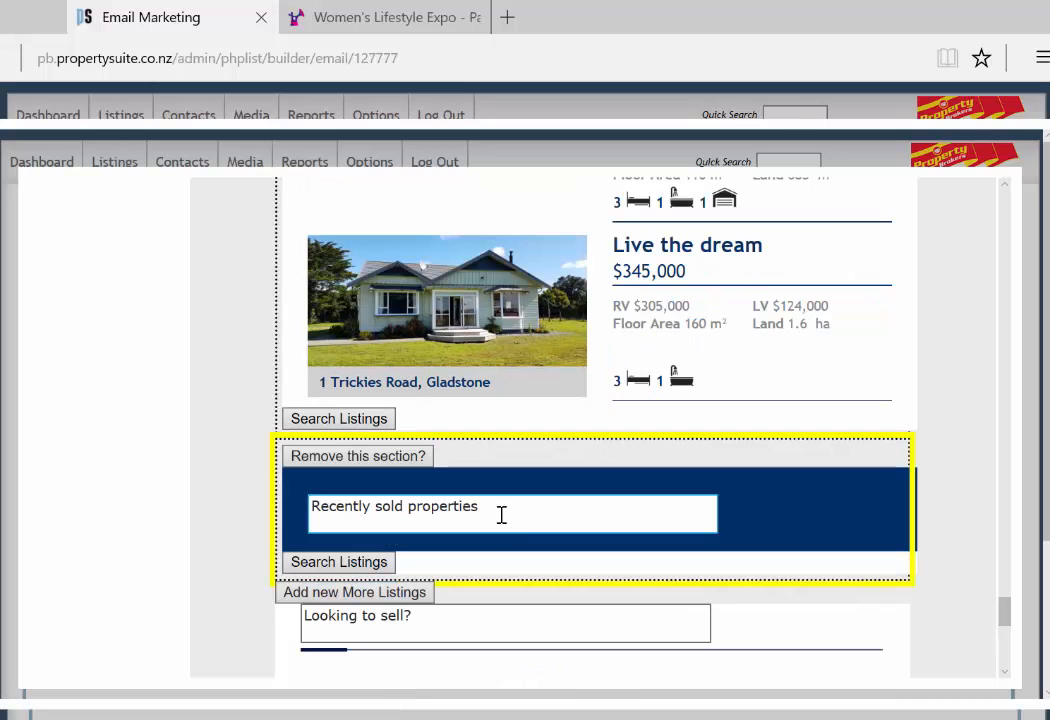
left_click(339, 562)
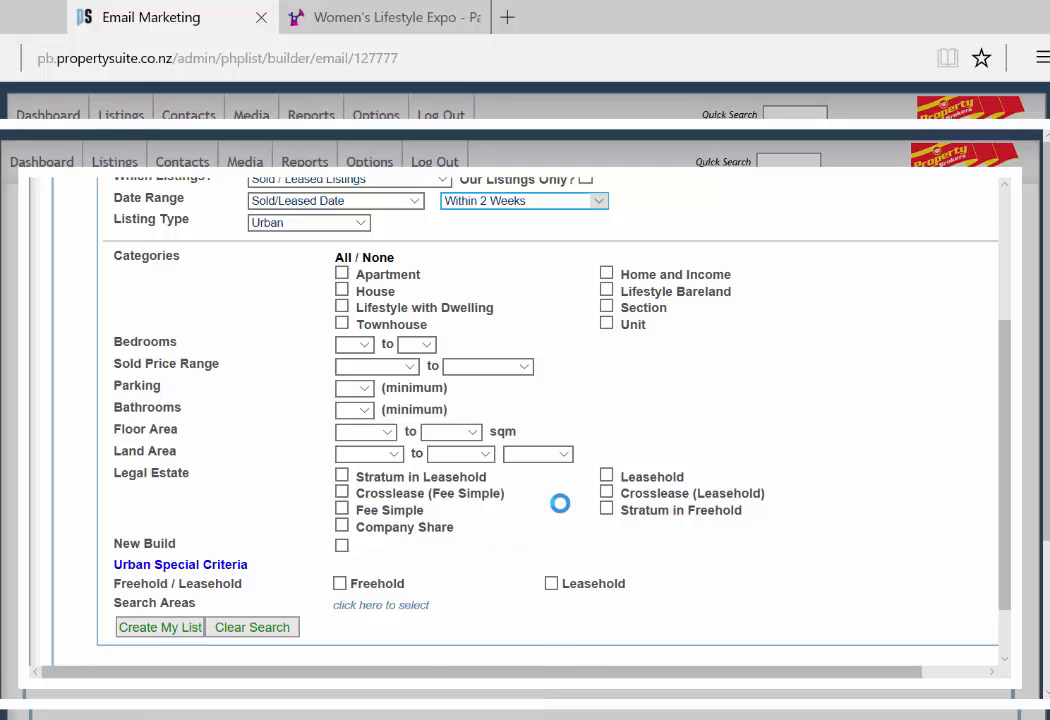
scroll(330, 390, "down", 2)
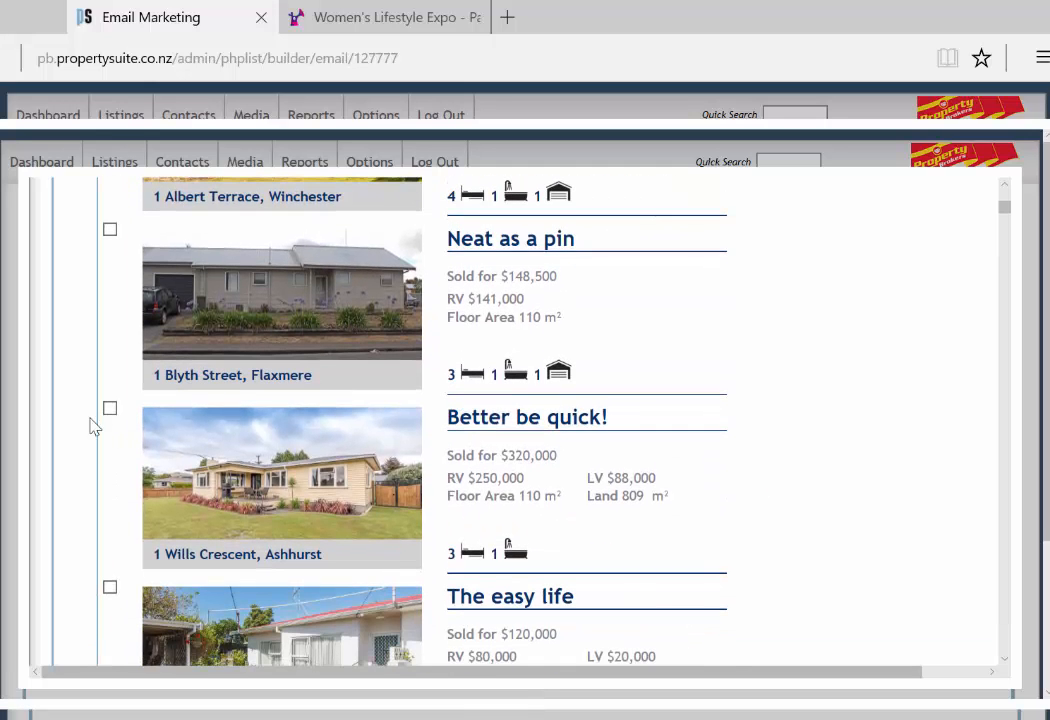
scroll(804, 423, "up", 5)
left_click(804, 423)
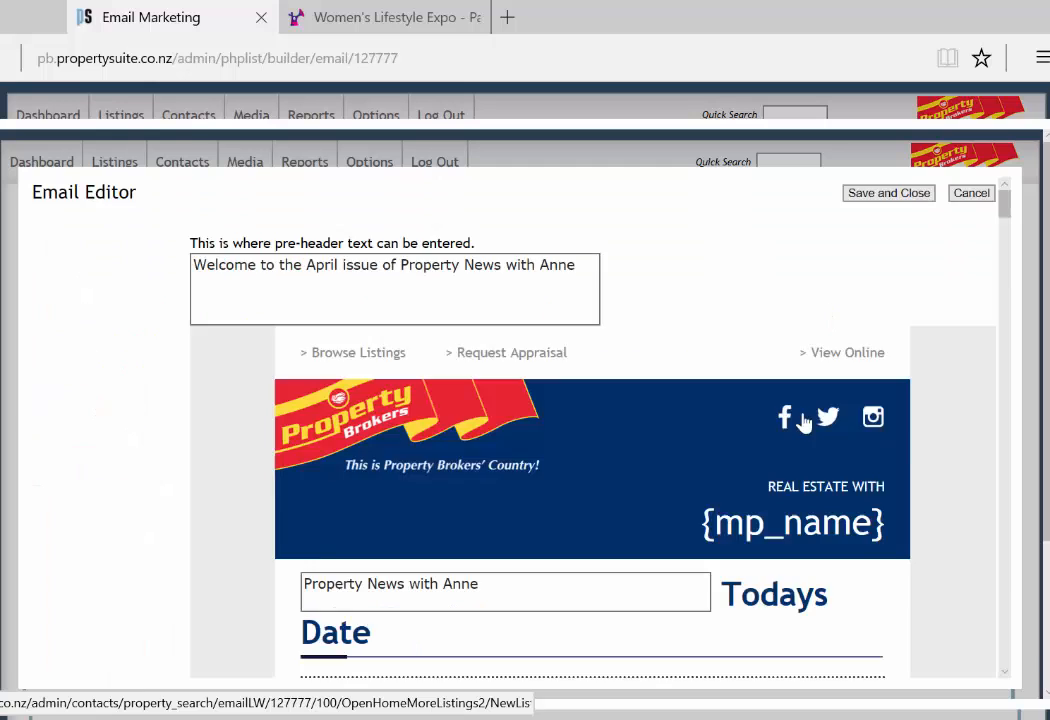
scroll(700, 410, "down", 10)
scroll(698, 410, "up", 3)
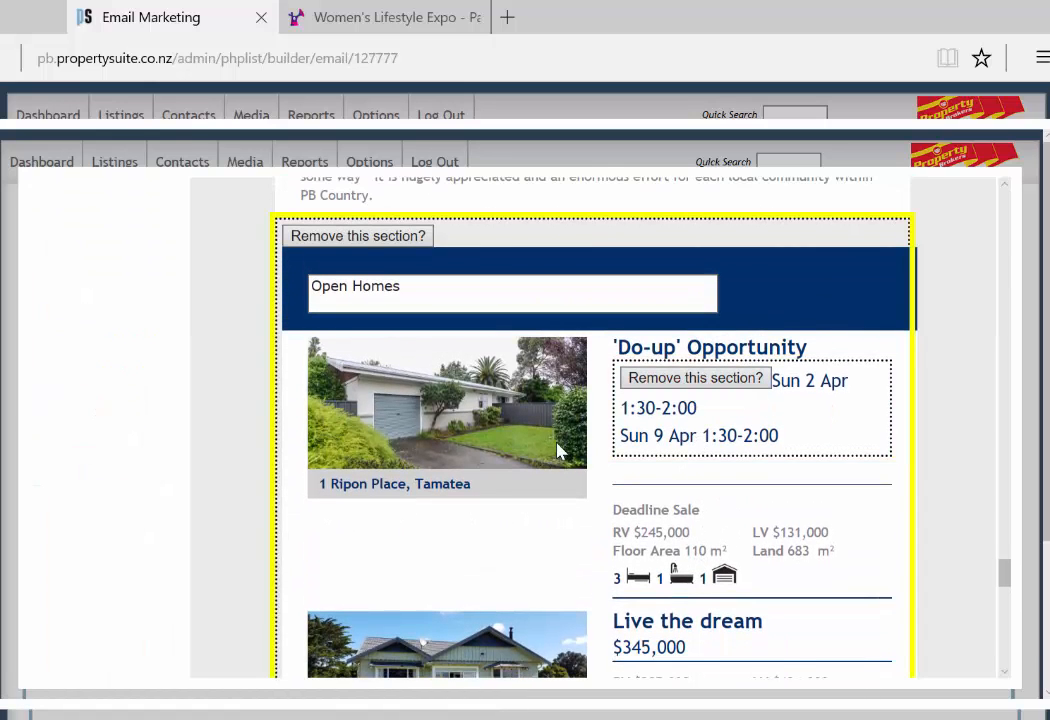
scroll(558, 450, "down", 5)
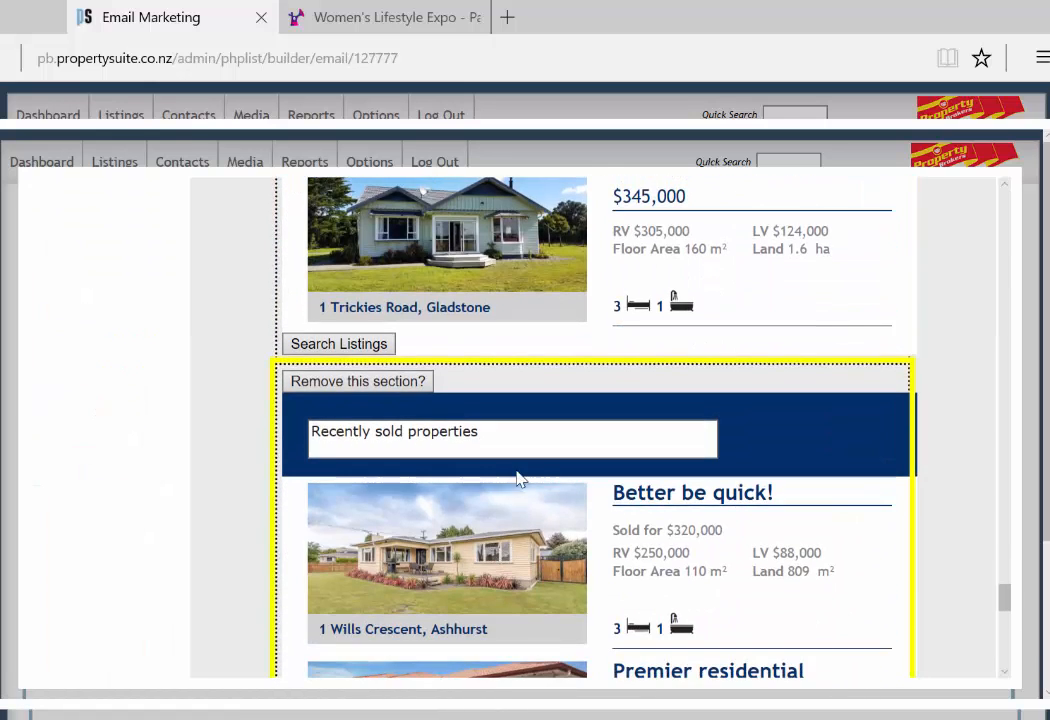
scroll(520, 450, "down", 4)
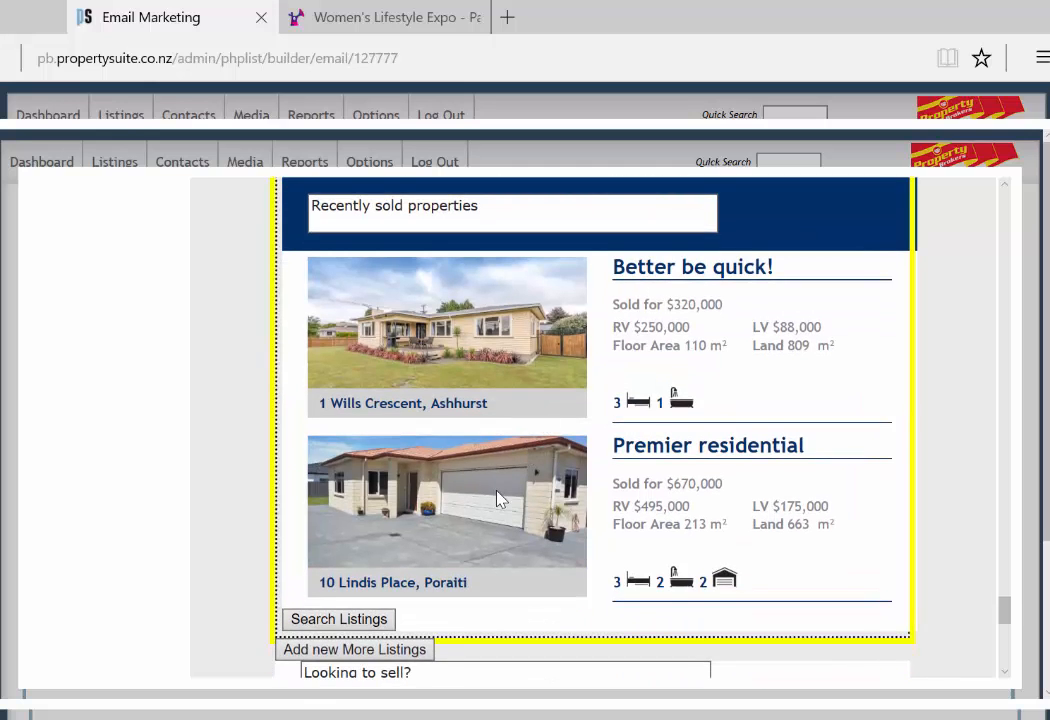
scroll(509, 532, "down", 3)
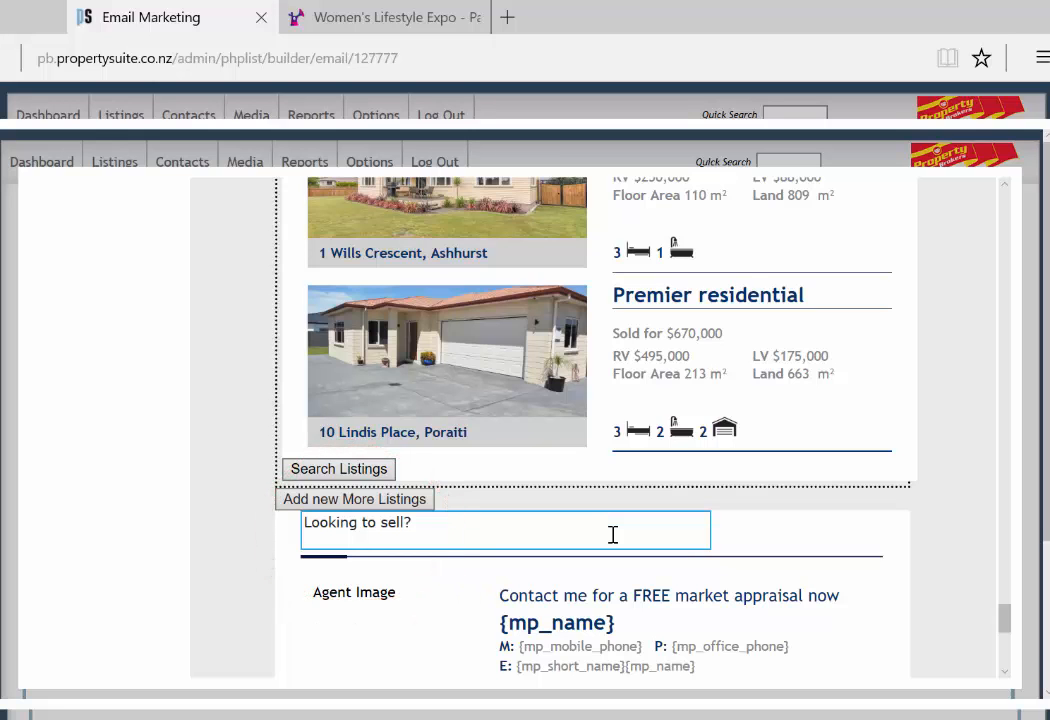
scroll(620, 538, "down", 3)
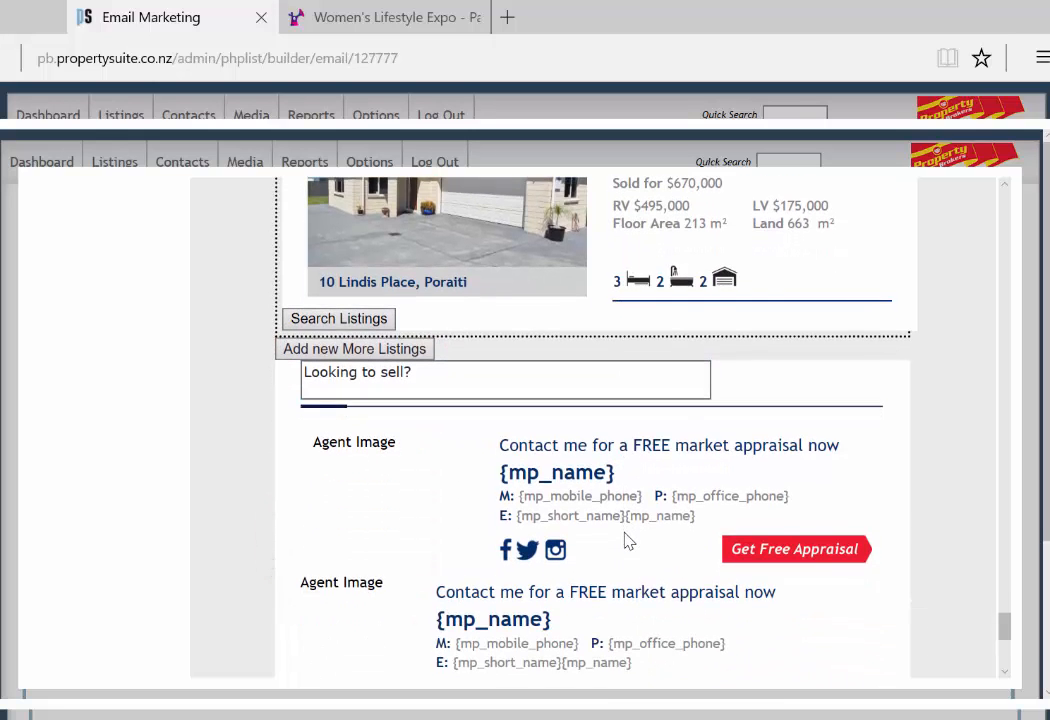
left_click(481, 374)
scroll(597, 465, "down", 1)
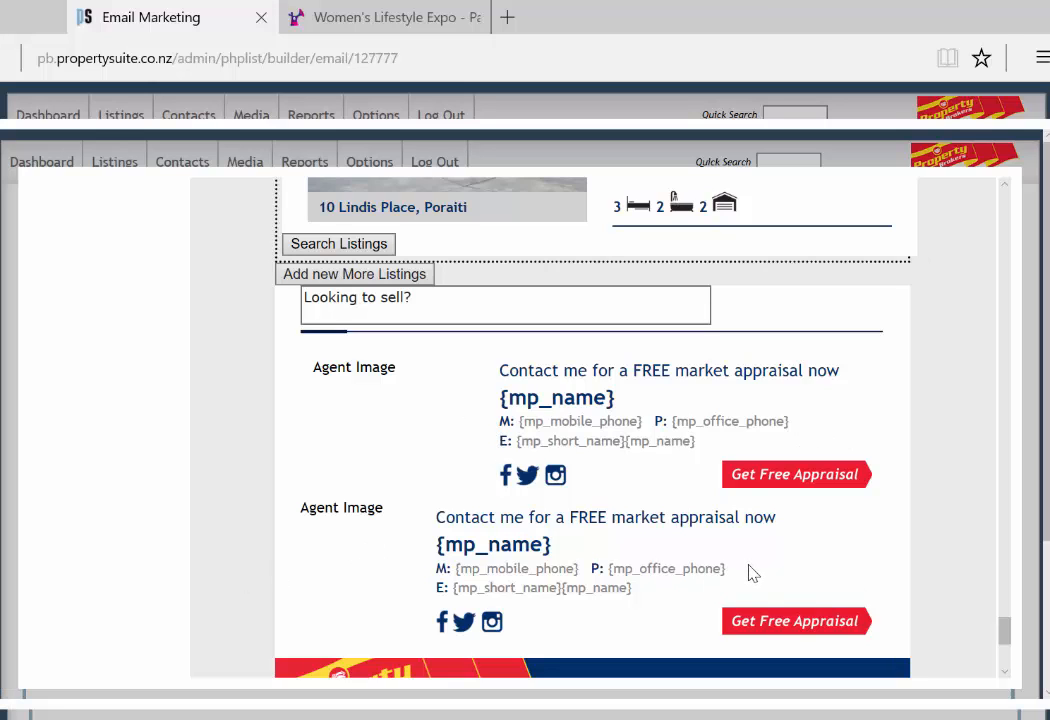
scroll(797, 598, "down", 4)
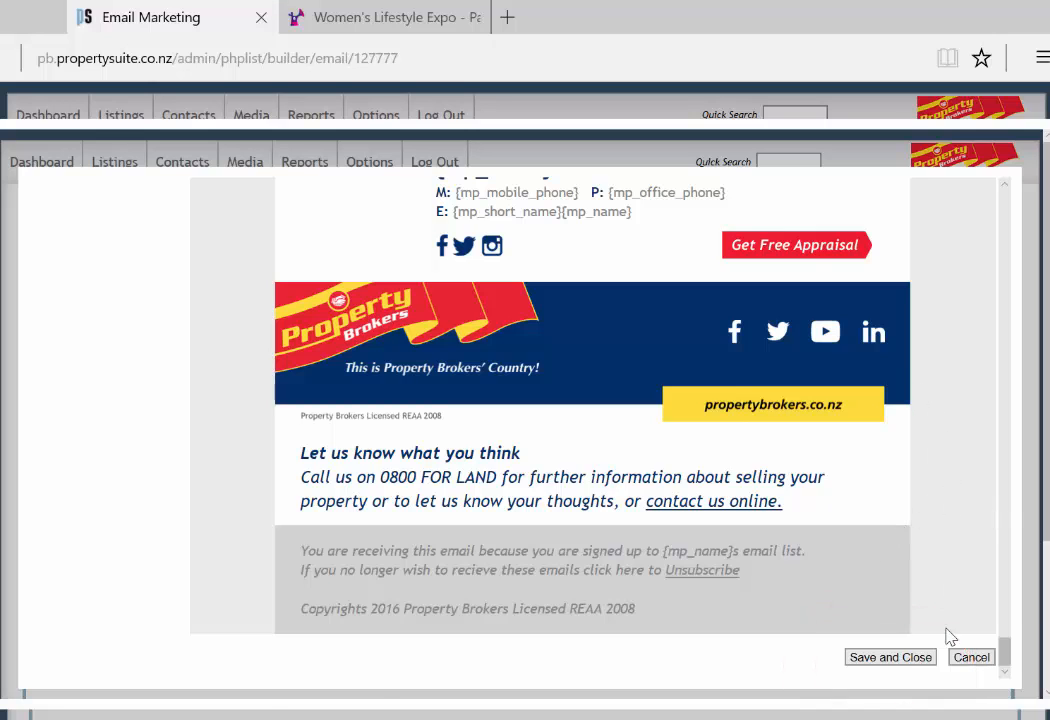
Step: Save and close the newsletter editor, then scroll through the Step 2 preview to Step 3
left_click(904, 661)
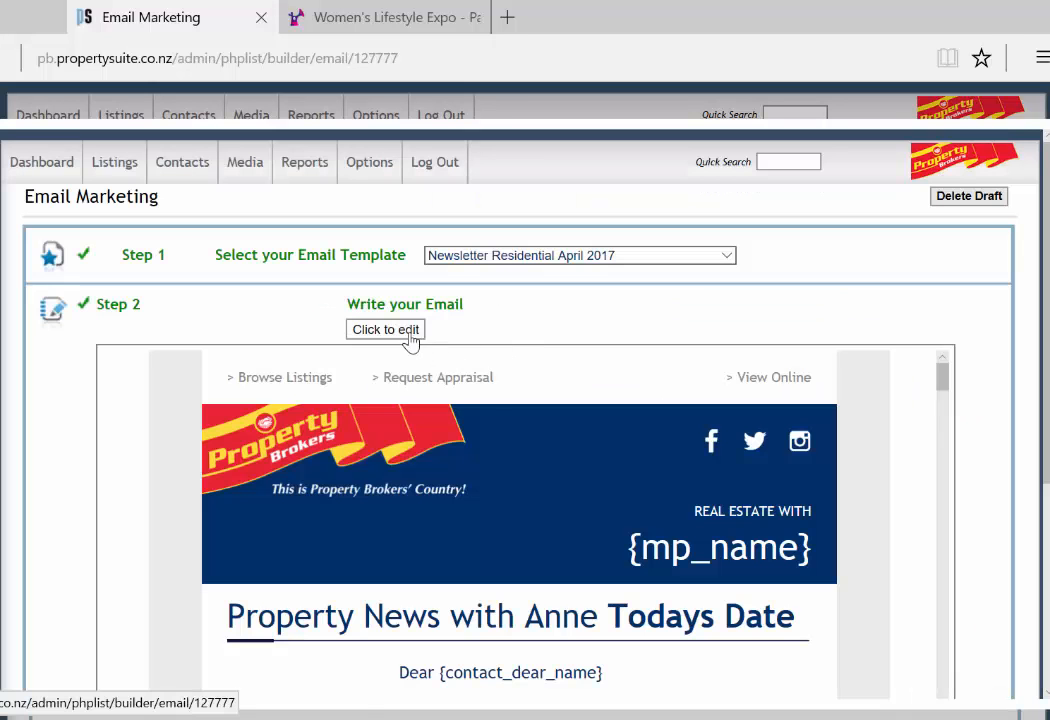
scroll(592, 508, "down", 1)
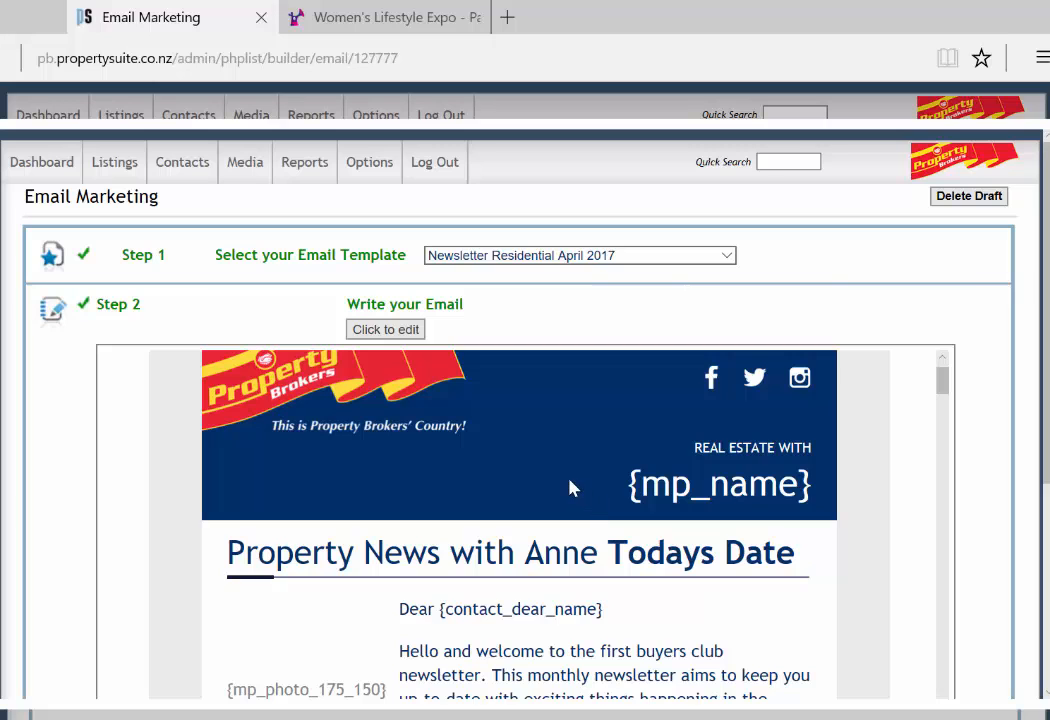
scroll(612, 532, "down", 2)
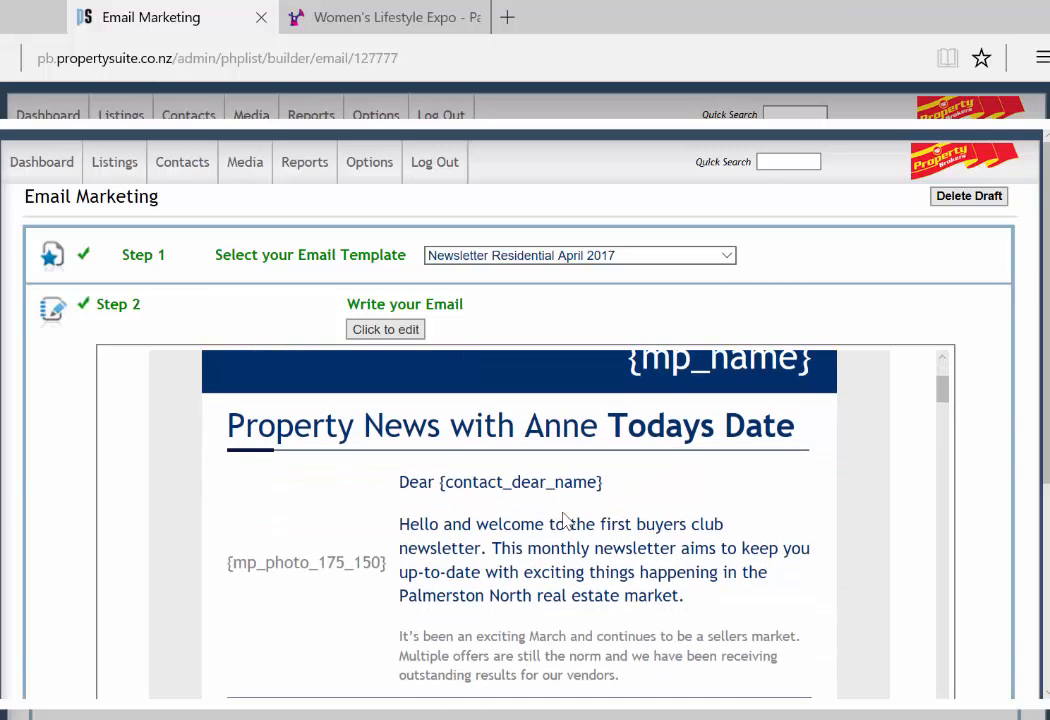
scroll(130, 370, "down", 3)
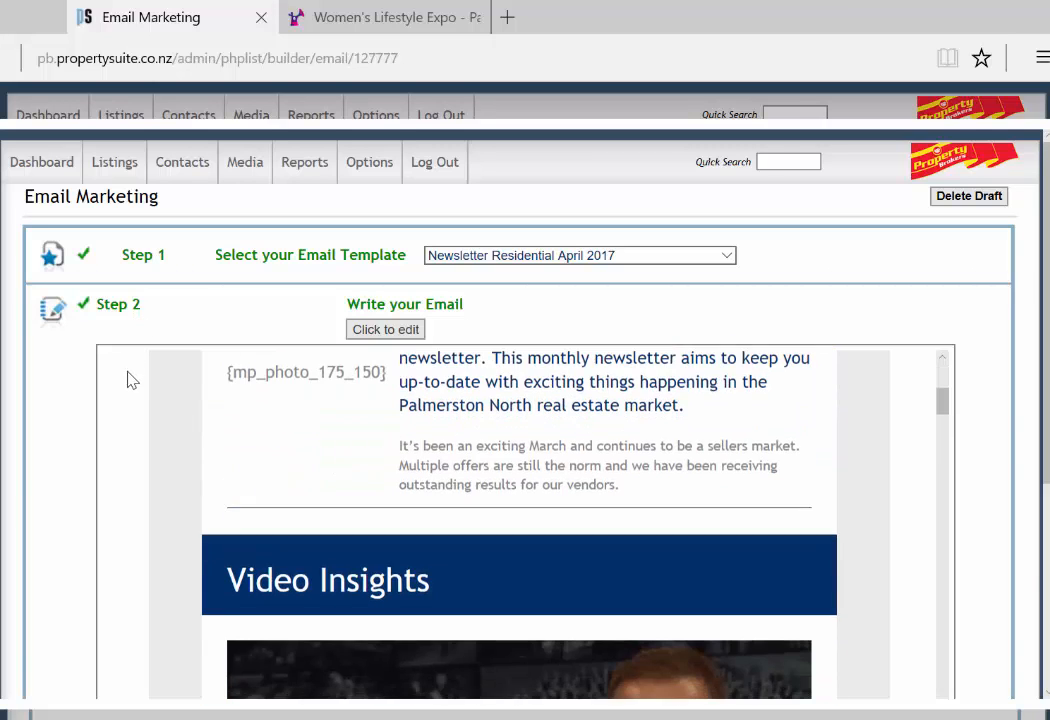
scroll(990, 578, "down", 5)
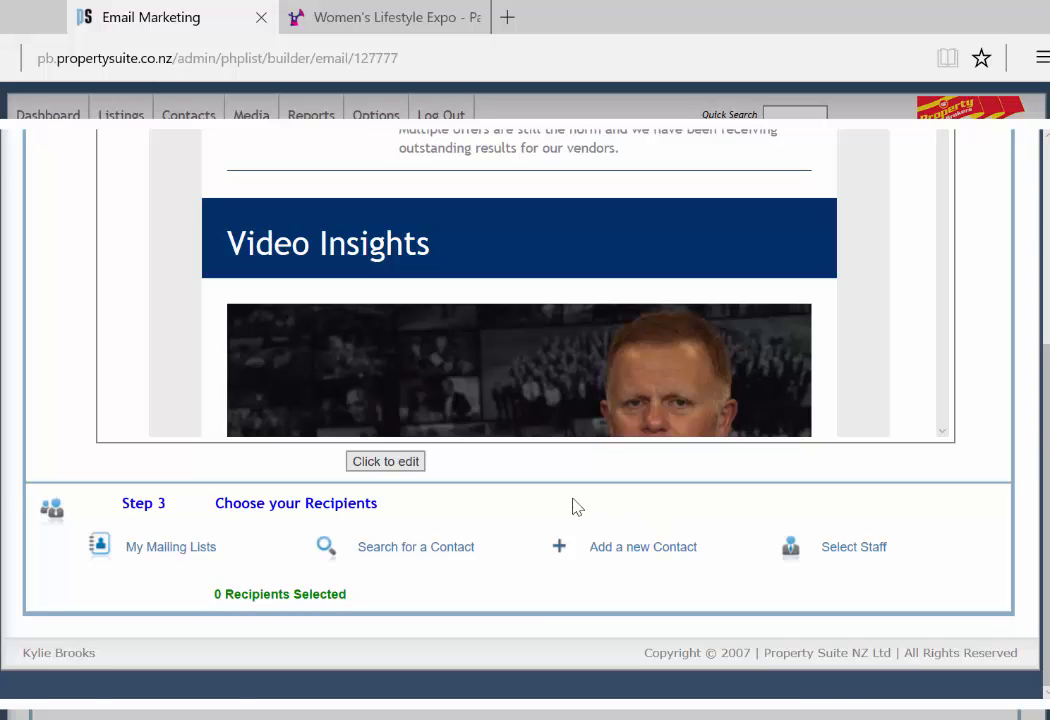
Step: Select the Warm Buyers mailing list and add its single matching contact as a recipient
left_click(180, 550)
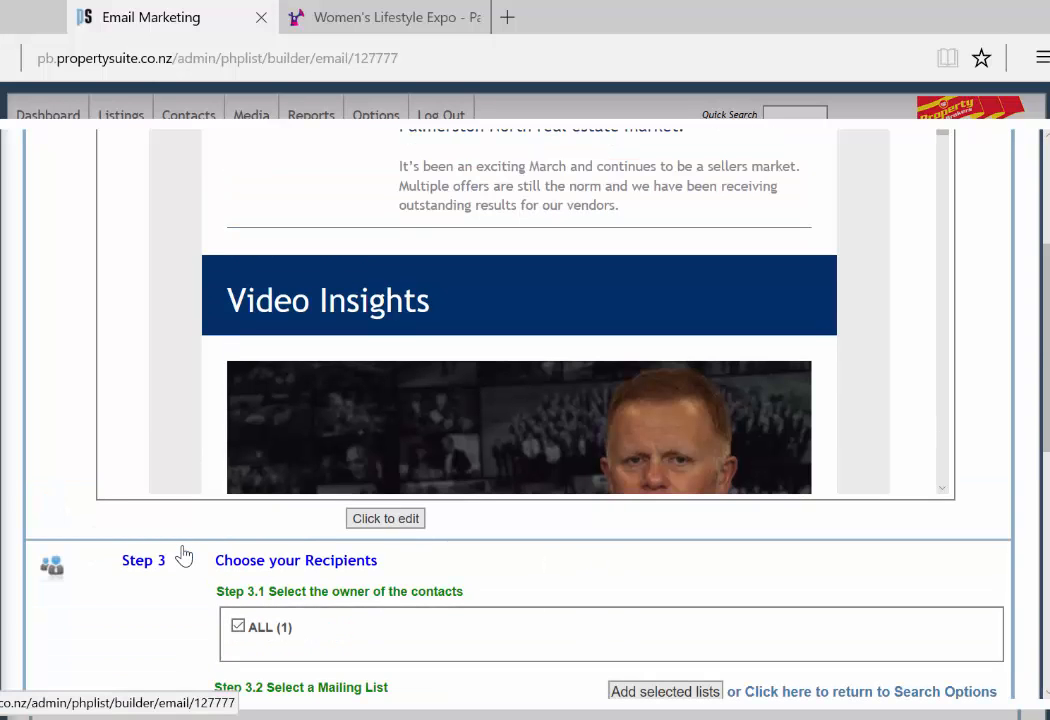
scroll(580, 575, "down", 1)
scroll(580, 575, "down", 3)
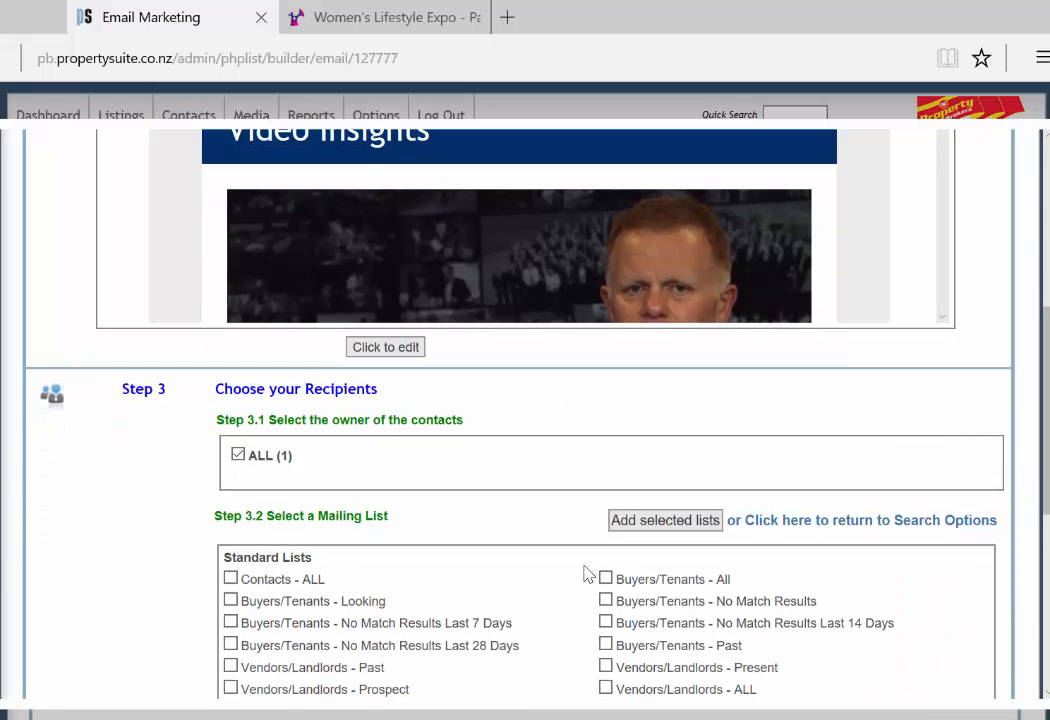
scroll(622, 545, "down", 7)
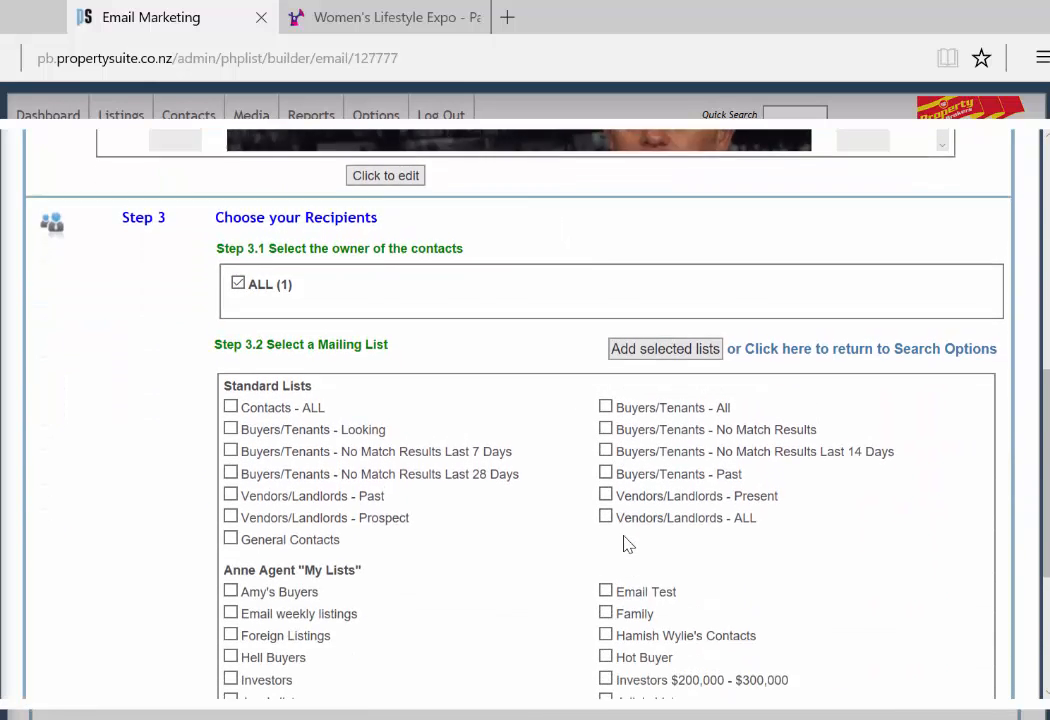
left_click(231, 662)
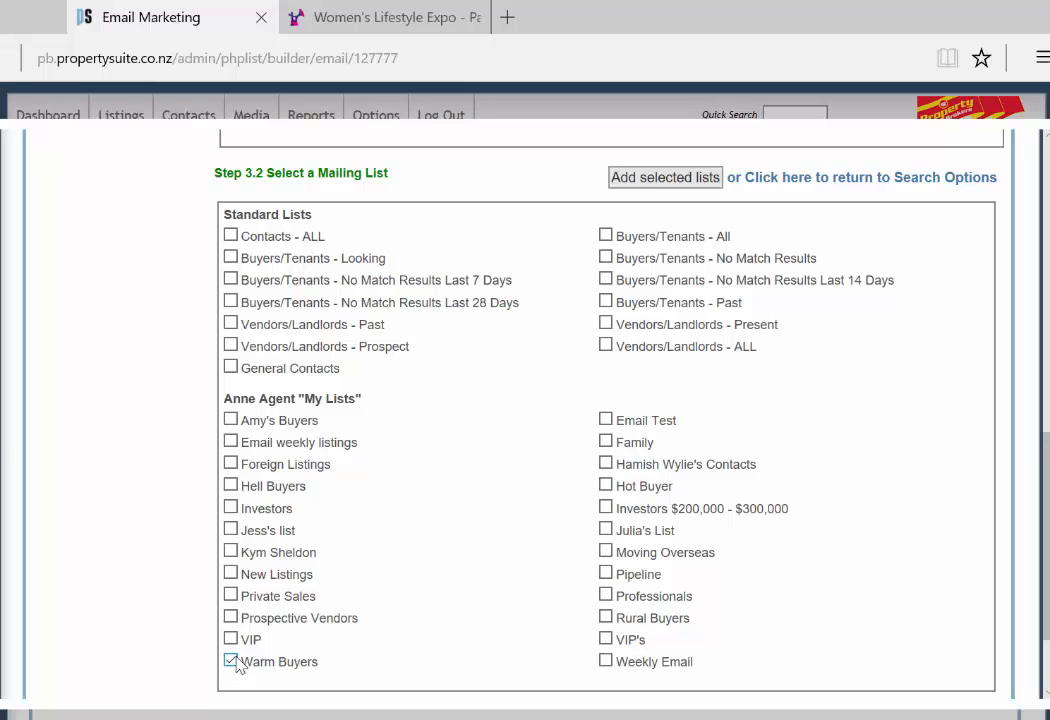
scroll(705, 482, "up", 3)
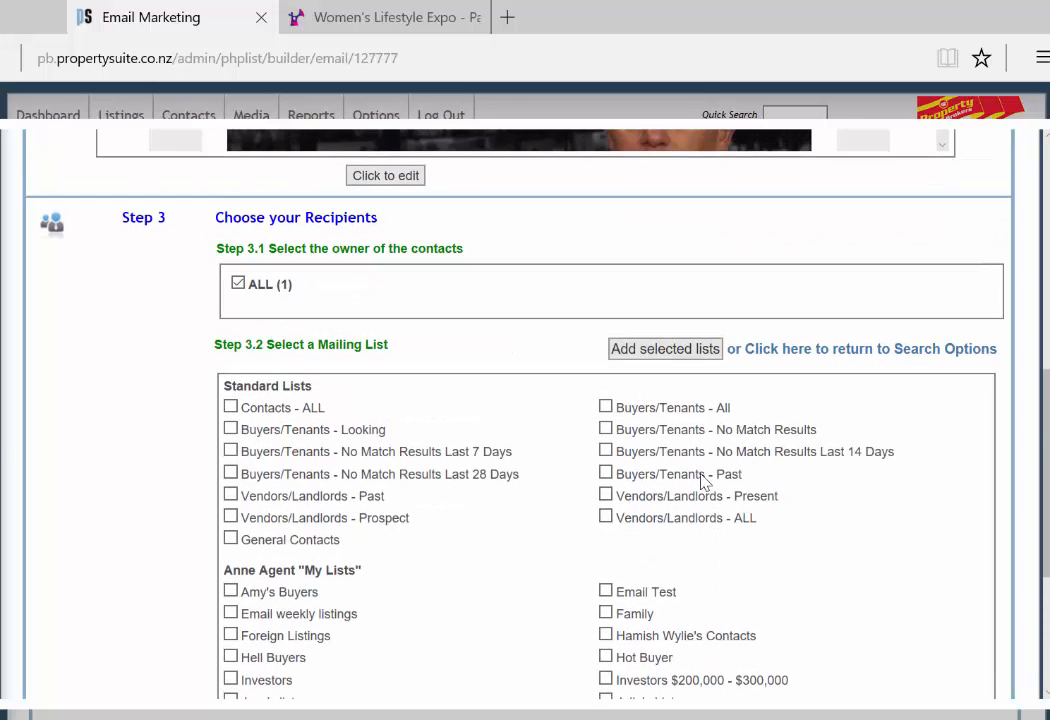
left_click(665, 348)
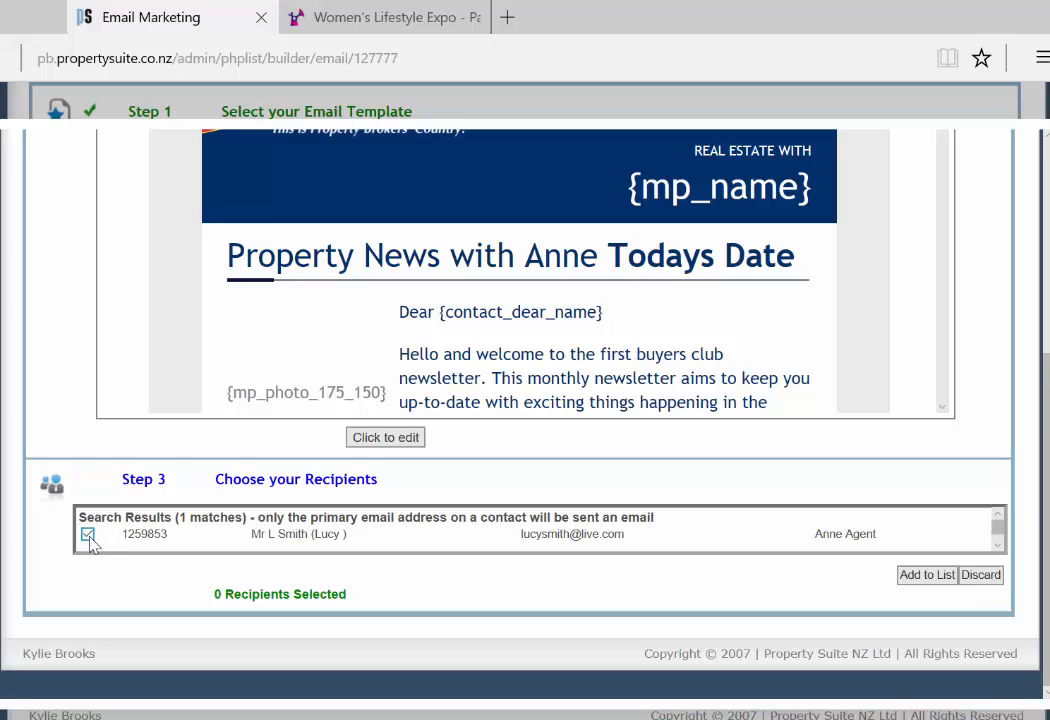
left_click(927, 576)
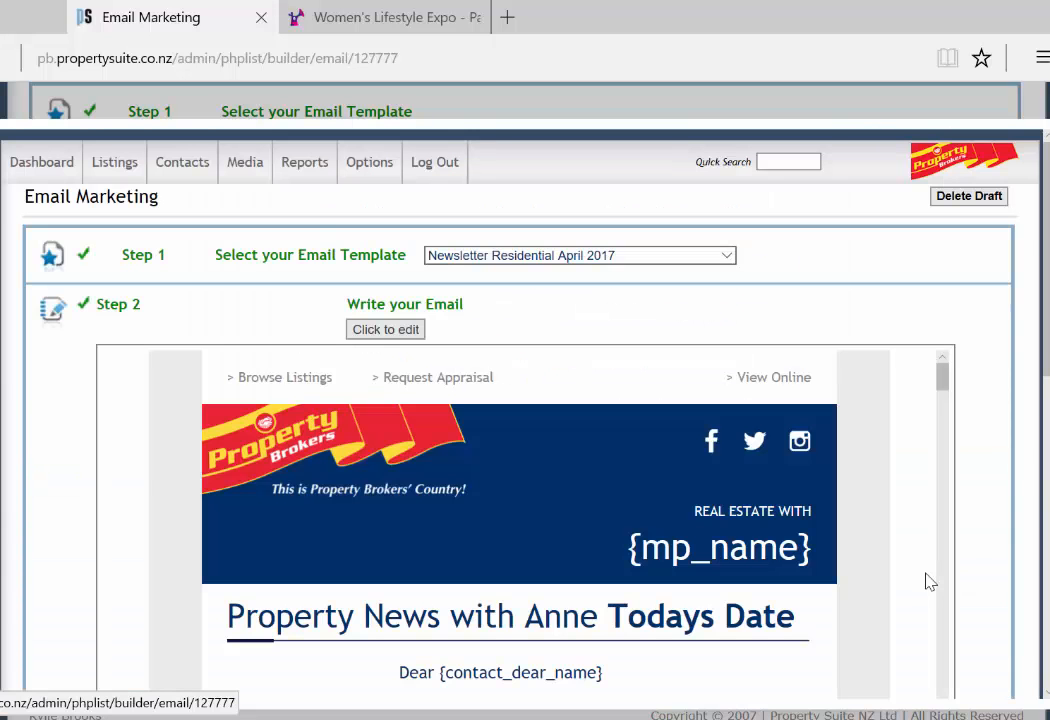
Step: Keep the user's own From Email Address and switch the Marketing Profile to the agent
scroll(932, 538, "down", 5)
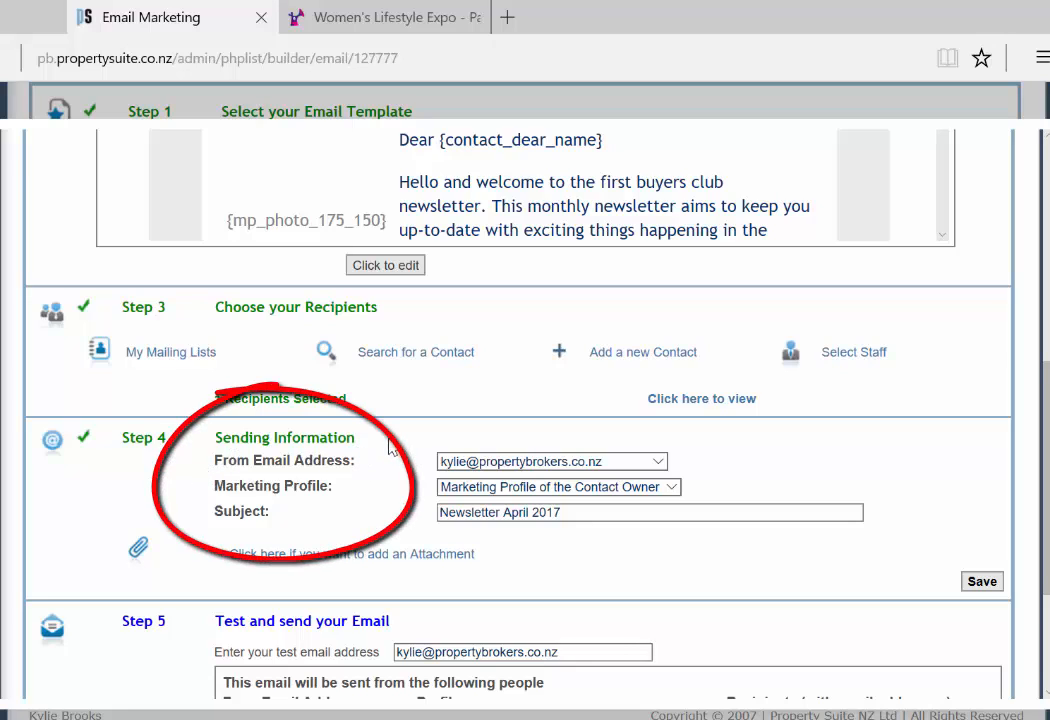
left_click(659, 463)
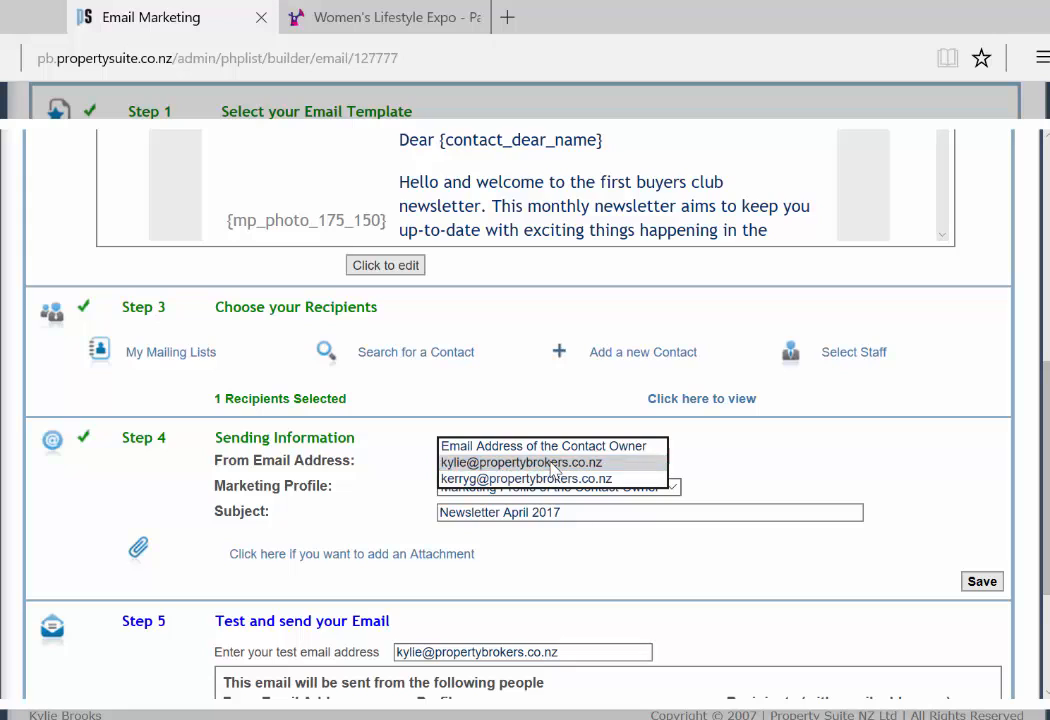
left_click(553, 466)
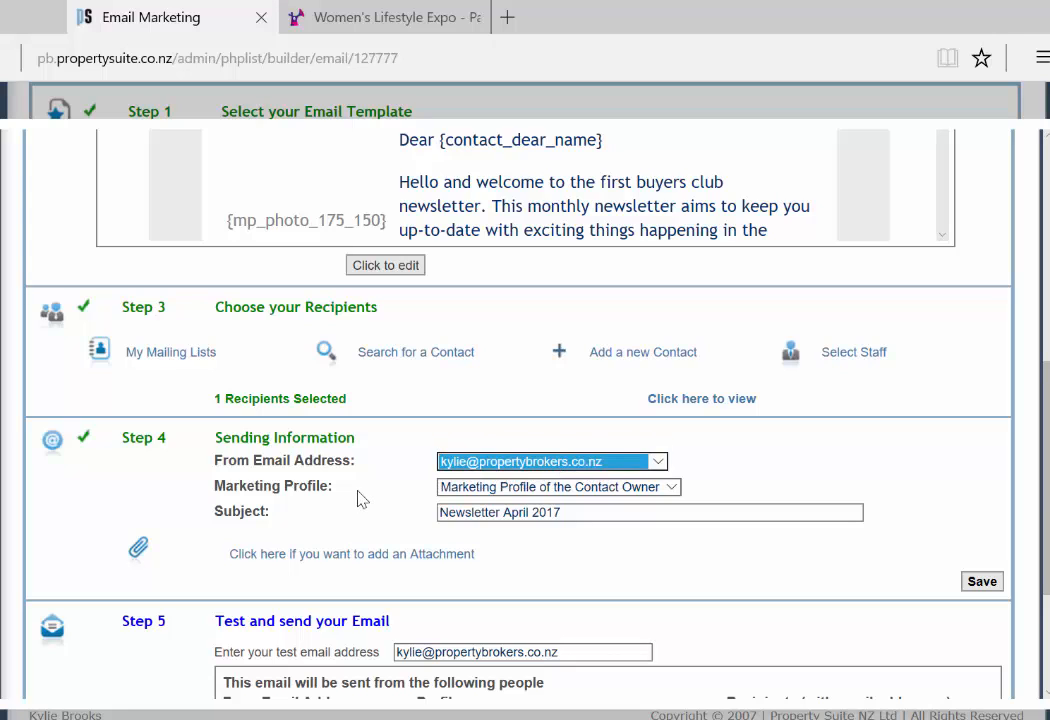
left_click(670, 488)
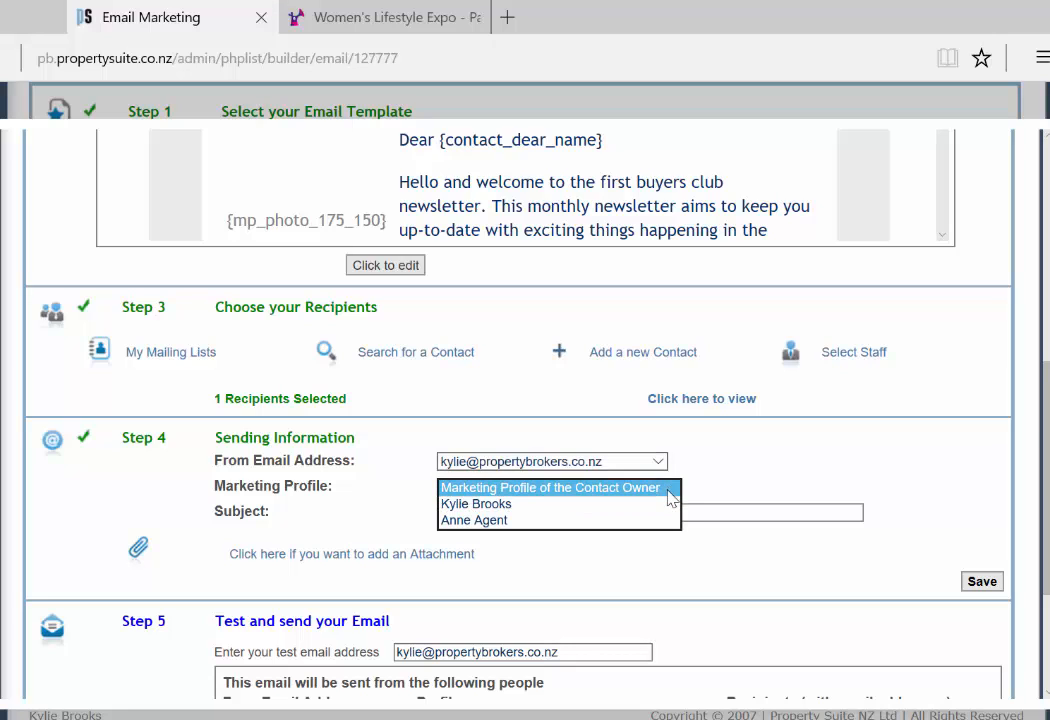
left_click(668, 520)
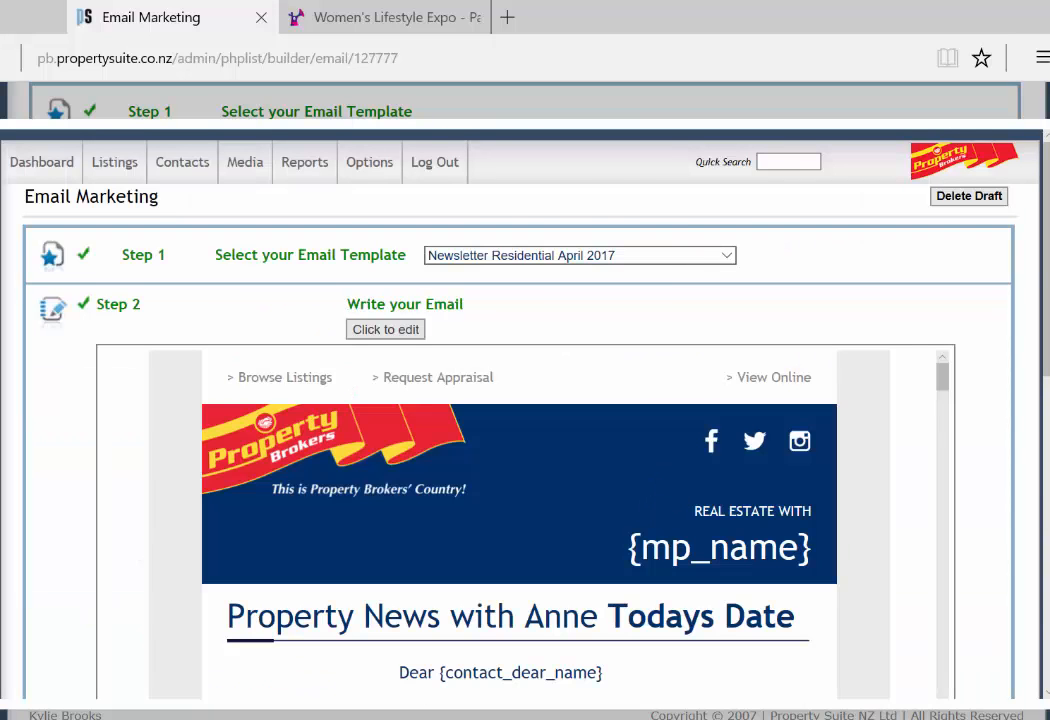
scroll(1000, 600, "down", 5)
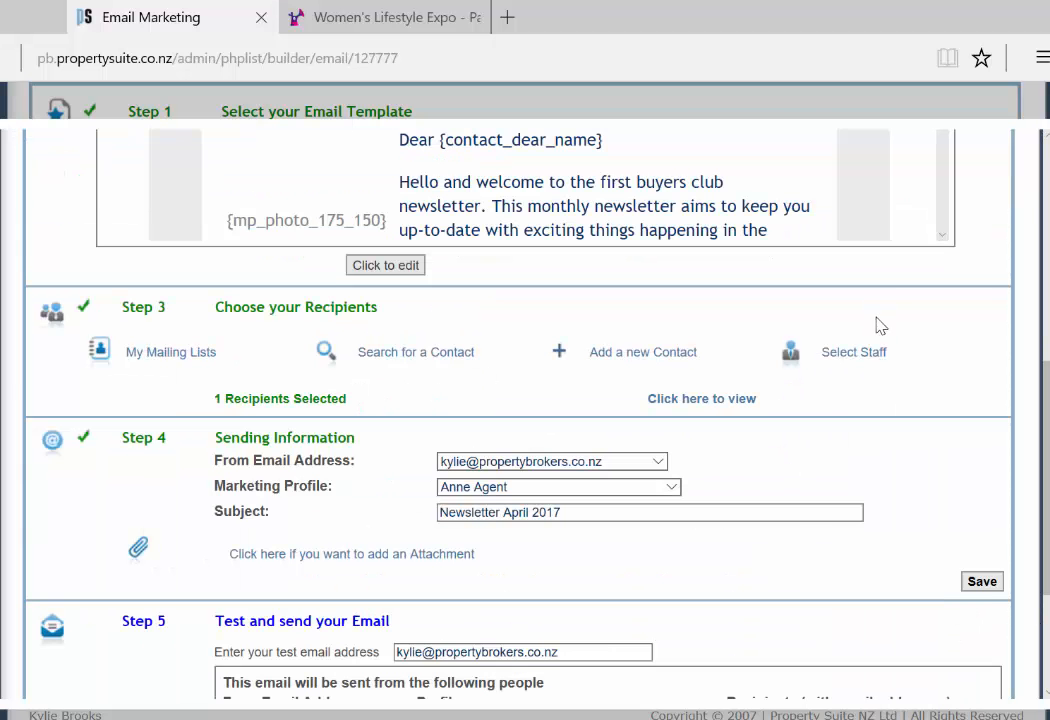
Step: Keep the subject 'Newsletter April 2017' and send a test copy to the user's own address
left_click(592, 513)
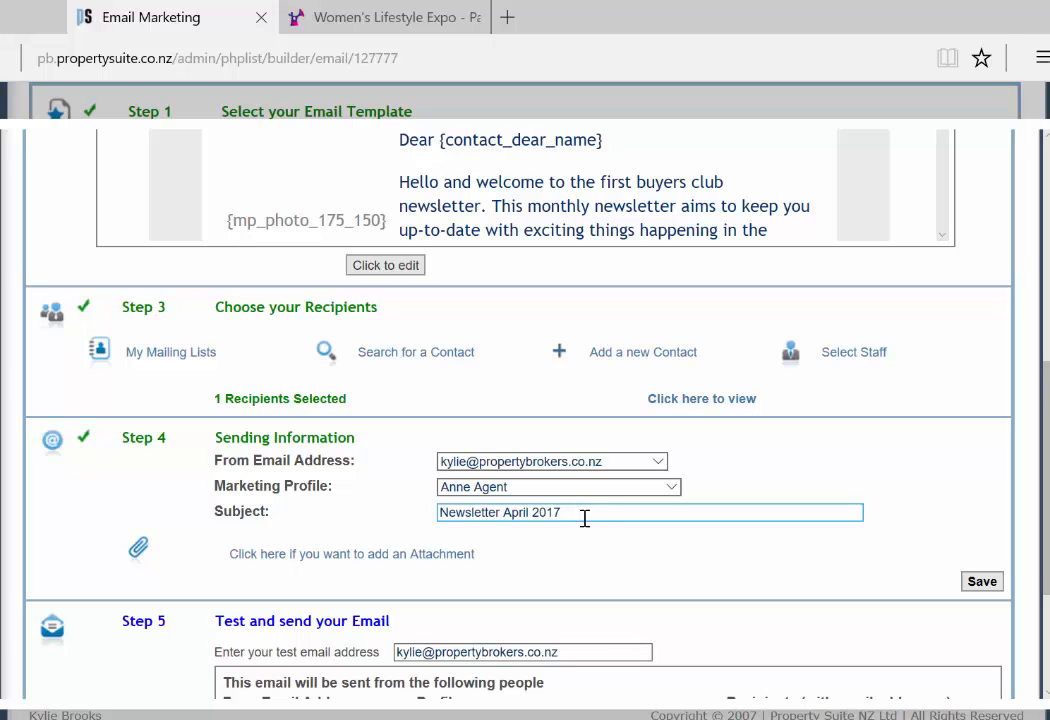
left_click(598, 593)
scroll(660, 540, "down", 2)
scroll(757, 485, "down", 2)
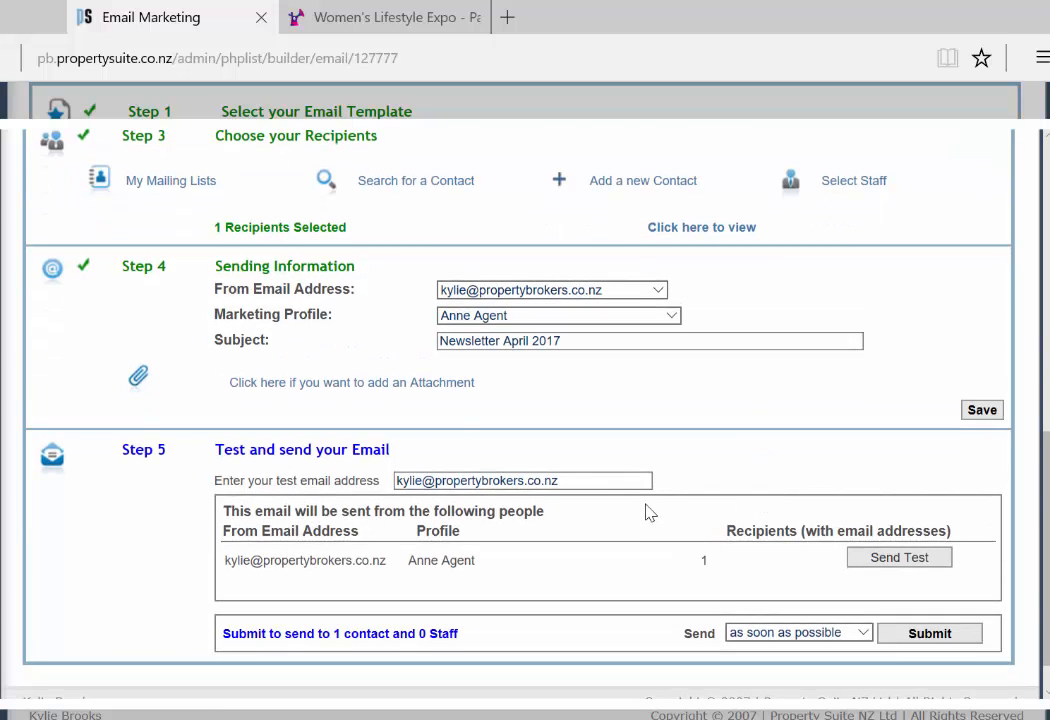
left_click(613, 476)
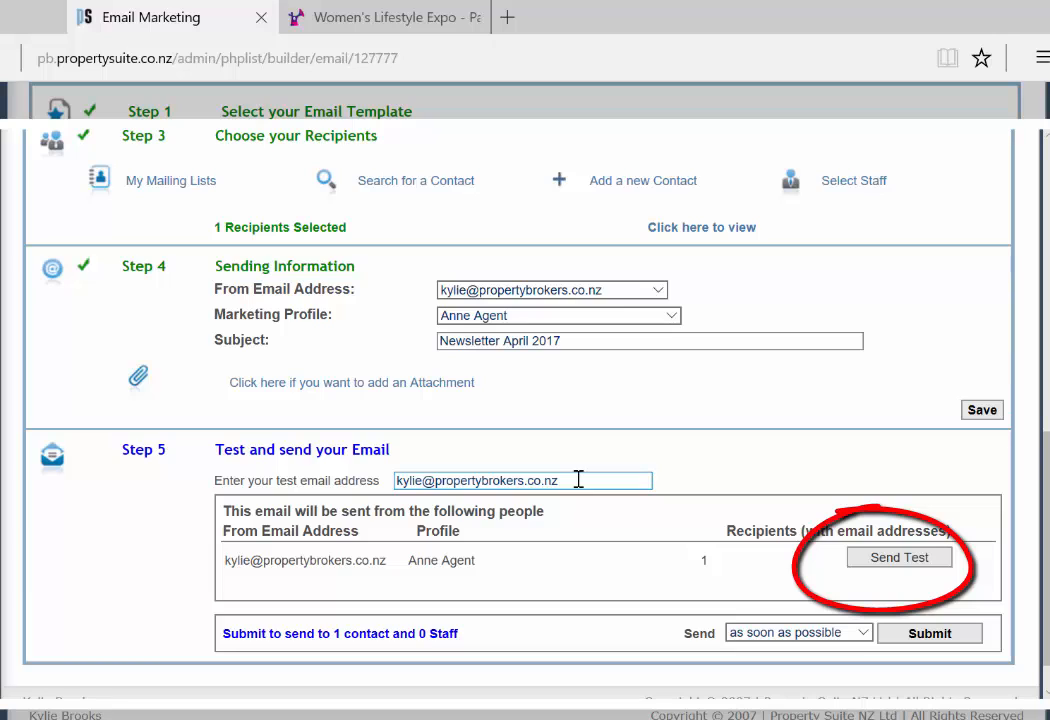
left_click(913, 561)
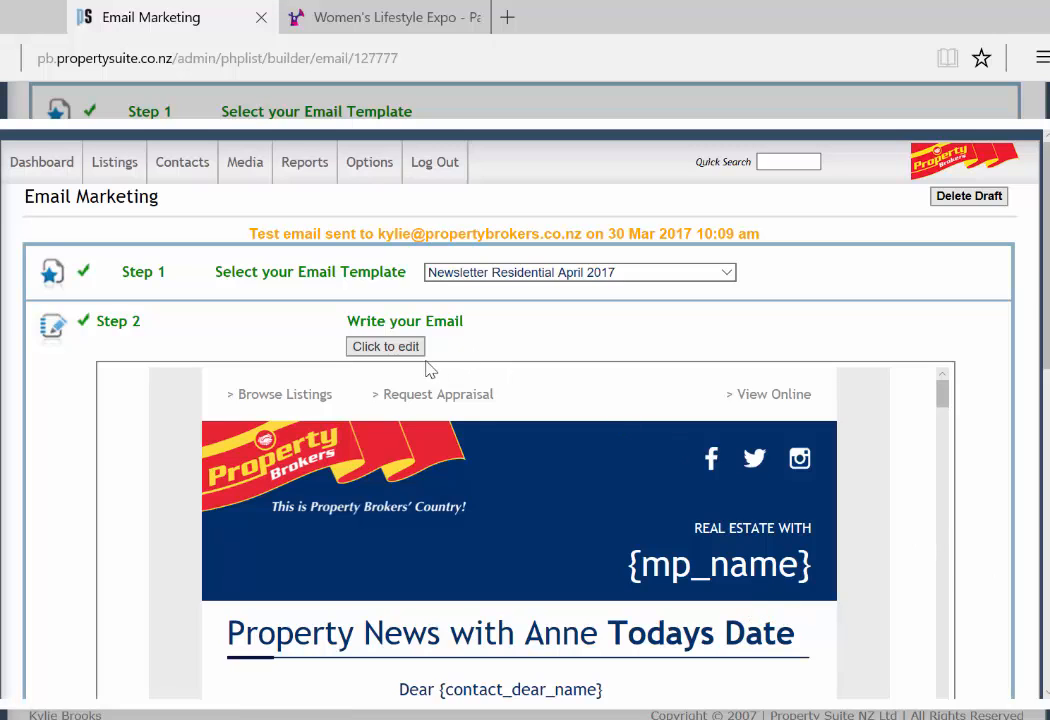
scroll(932, 575, "down", 1)
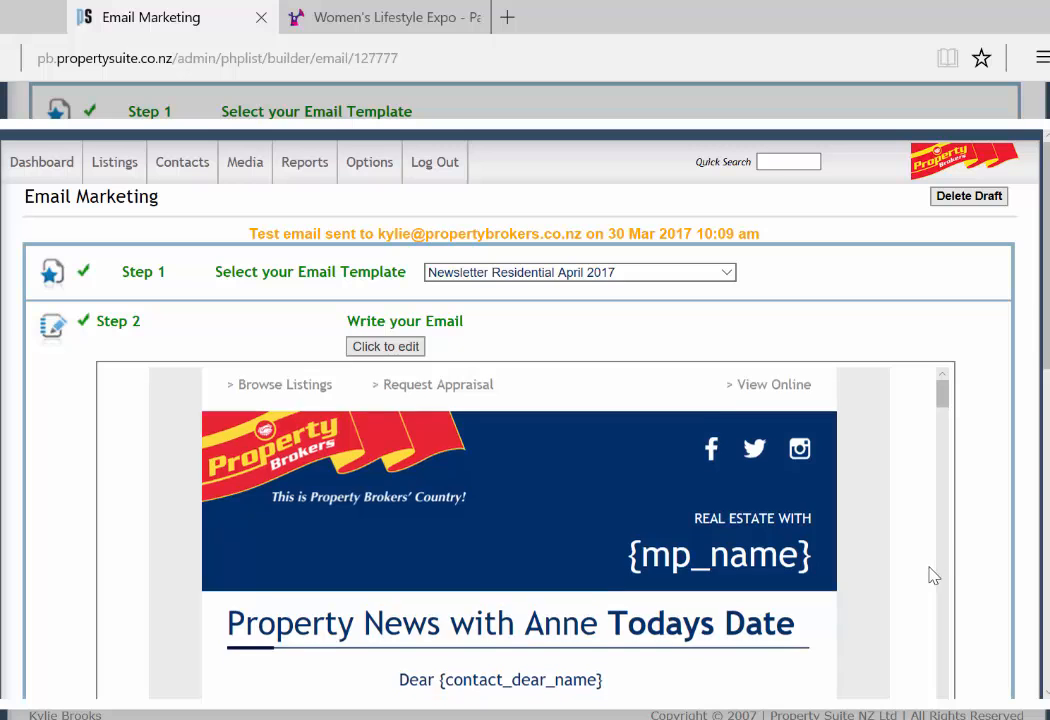
scroll(932, 575, "down", 6)
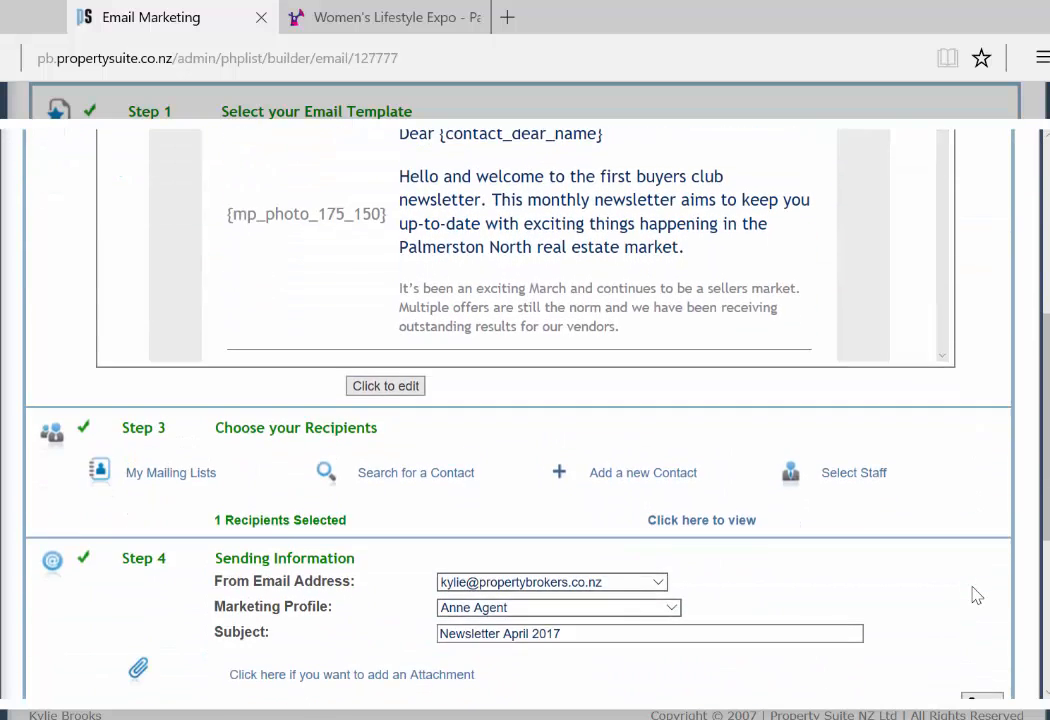
scroll(977, 590, "down", 3)
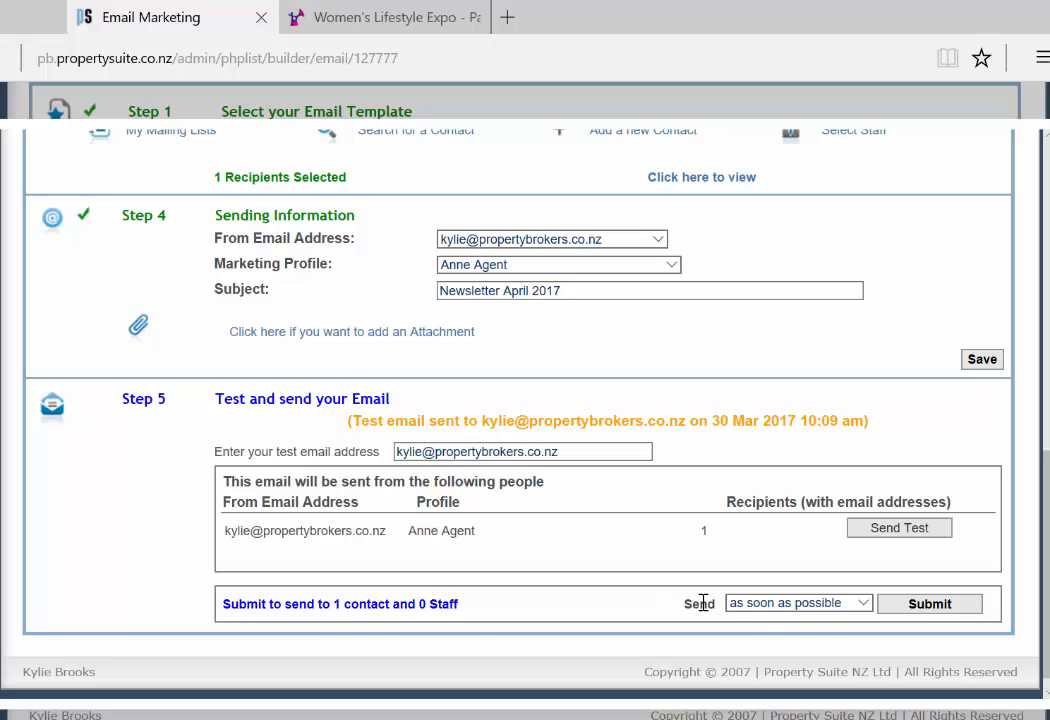
Step: Change the Step 5 send timing from as soon as possible to 'after 7pm'
left_click(866, 605)
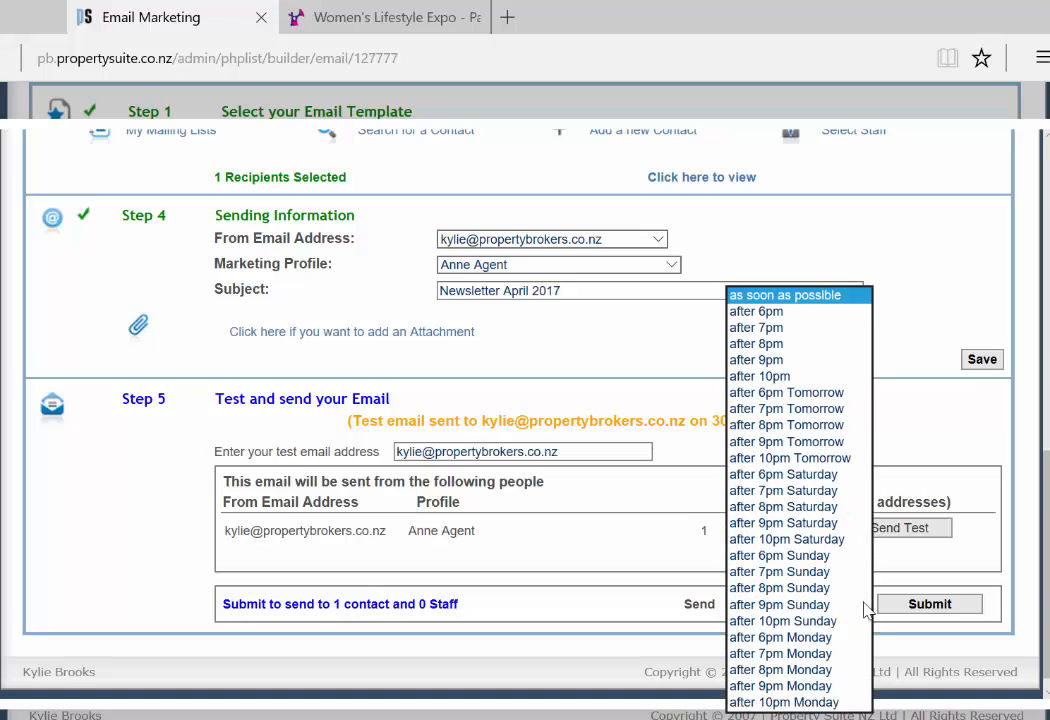
left_click(806, 341)
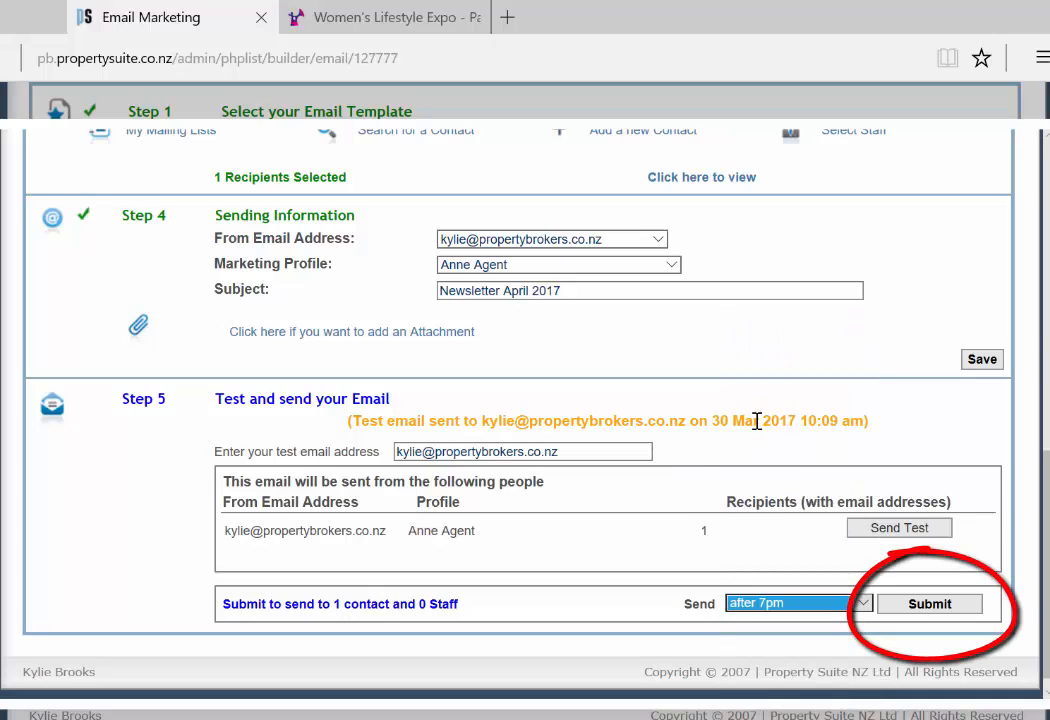